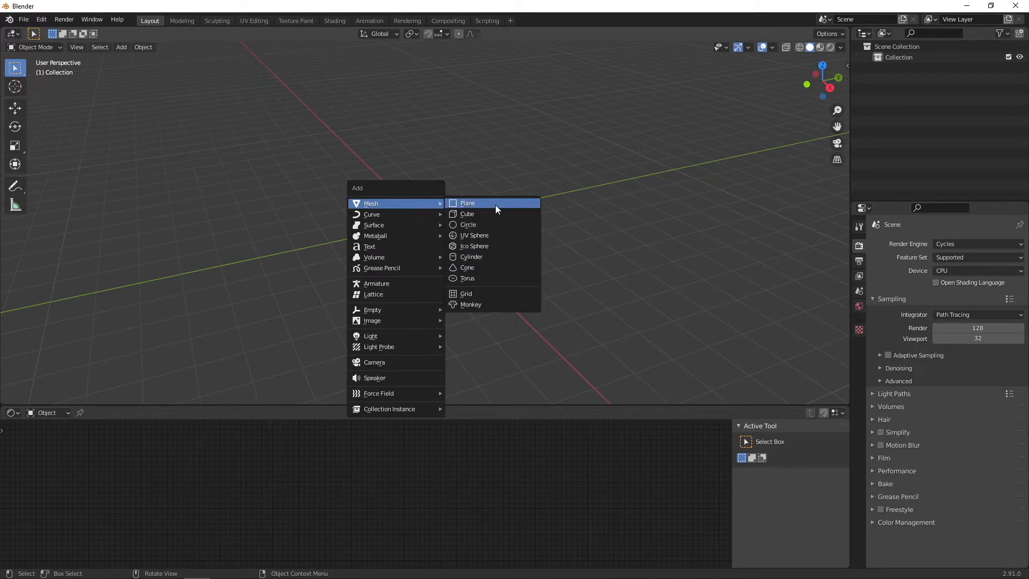
Step: Add a UV sphere at the scene origin and scale it uniformly by 3
click(501, 236)
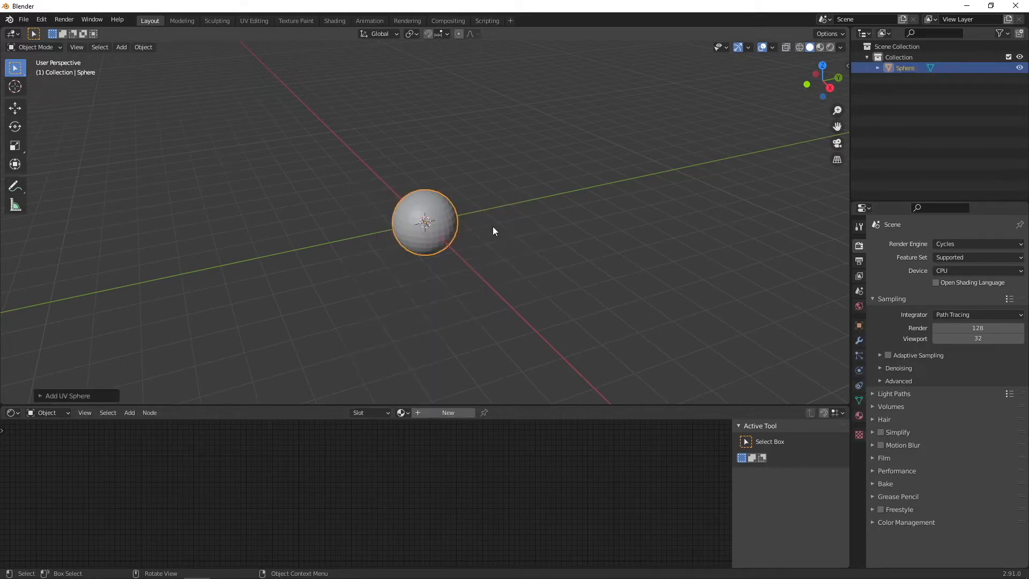
key(s)
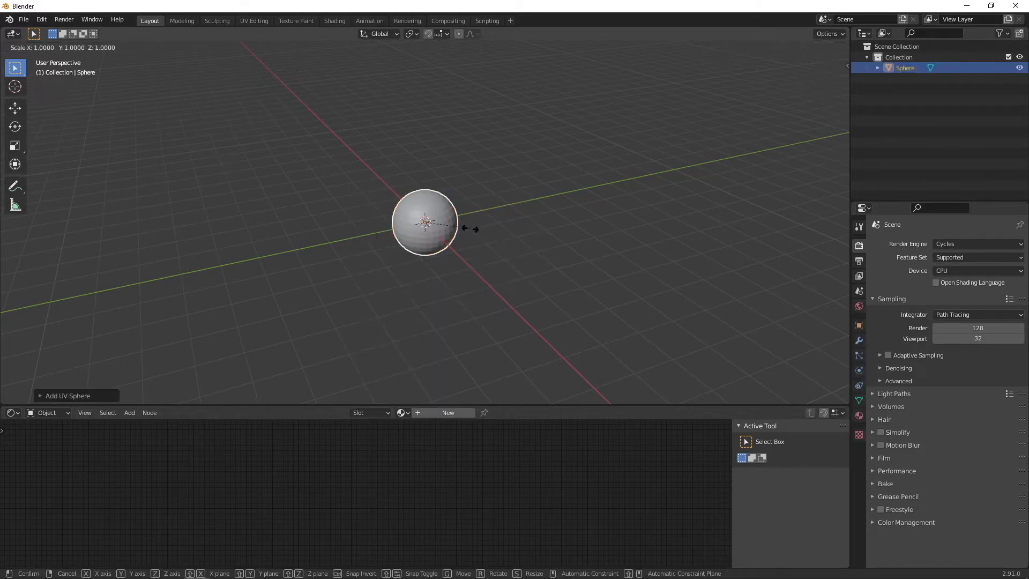
key(3)
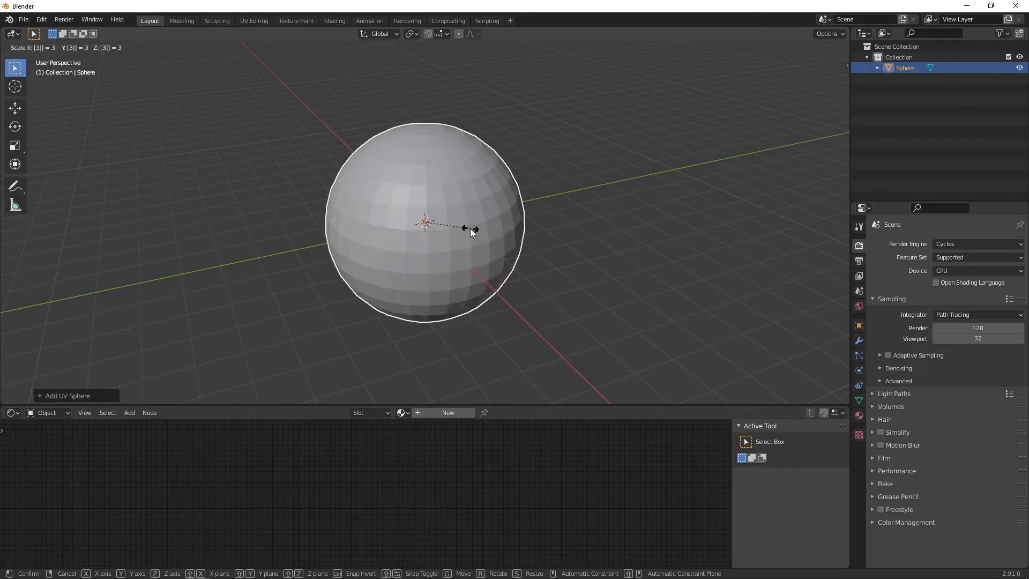
key(Return)
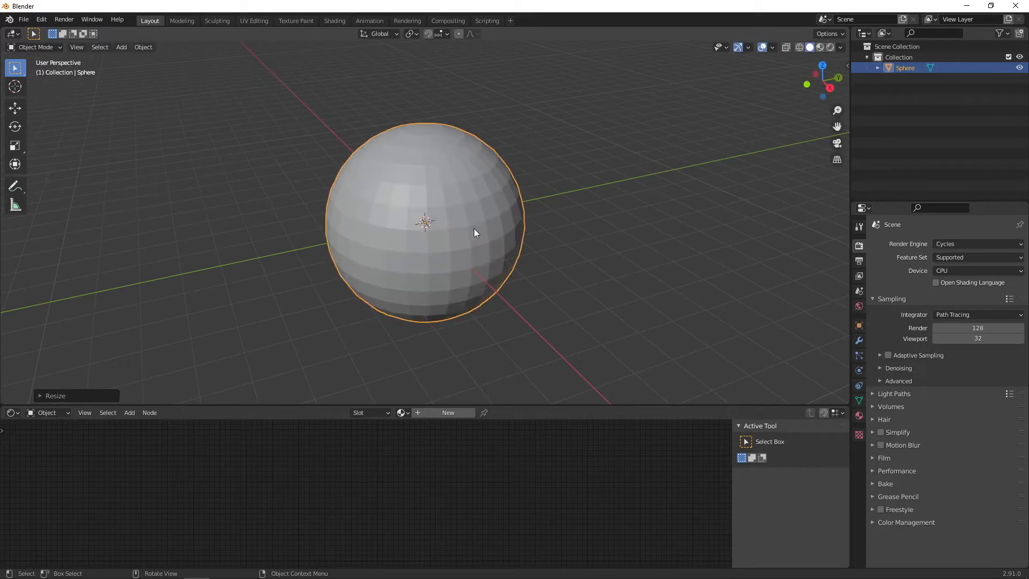
Step: Add a Subdivision Surface modifier to the sphere with its viewport level set to 2
click(858, 340)
click(911, 244)
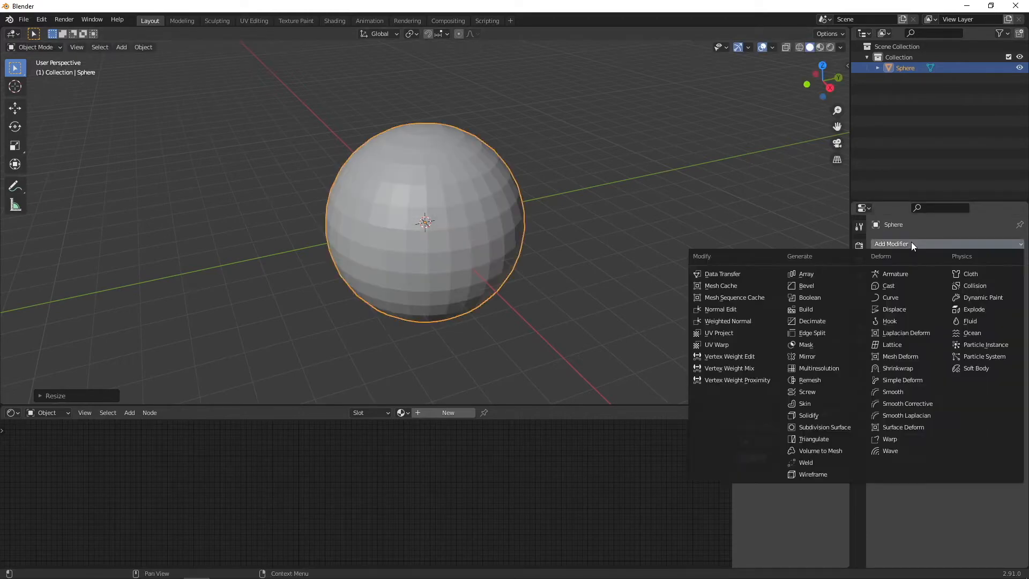
click(824, 430)
click(1007, 291)
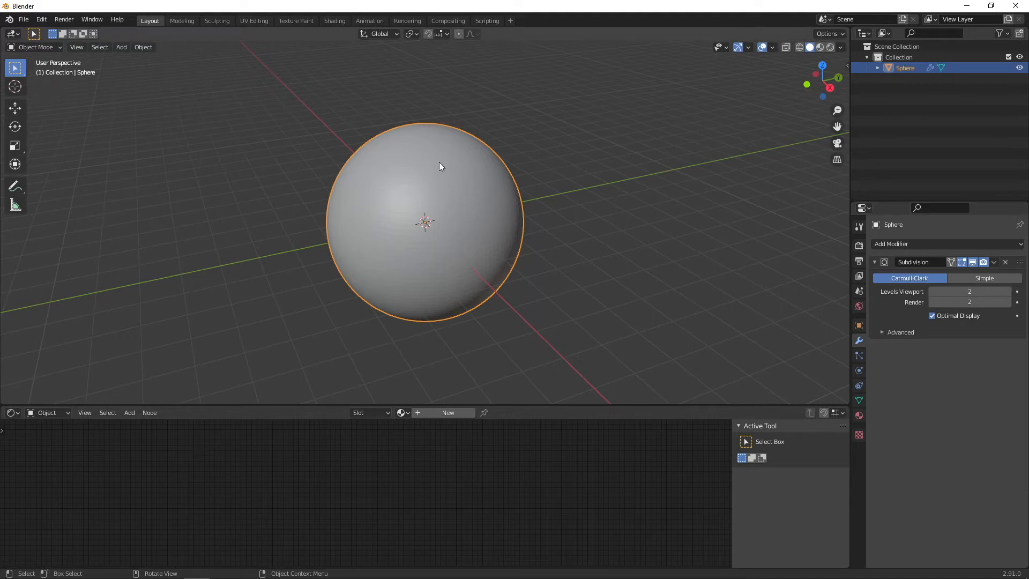
Step: Apply smooth shading to the sphere
right_click(456, 166)
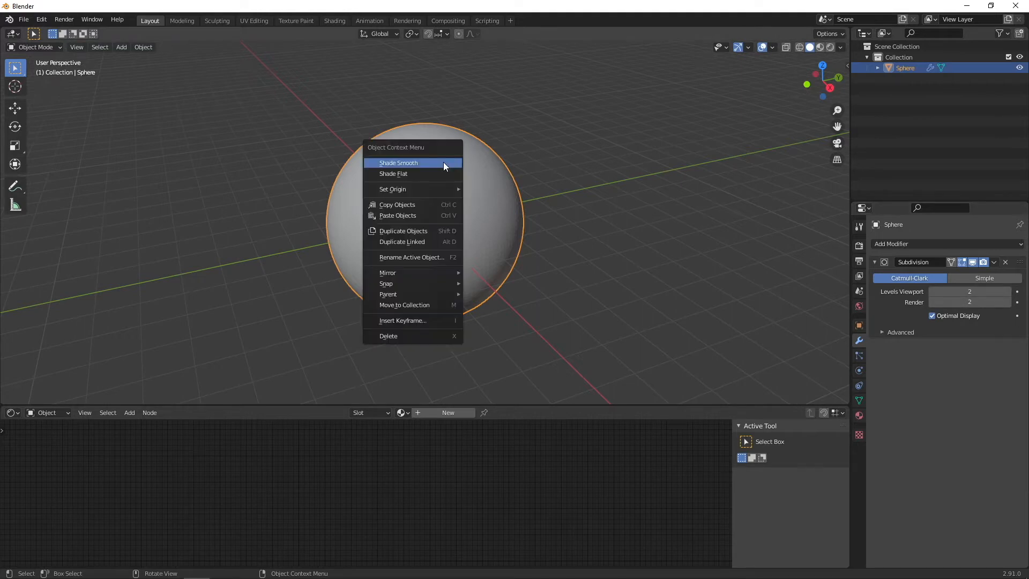
click(442, 162)
scroll(488, 233, up, 3)
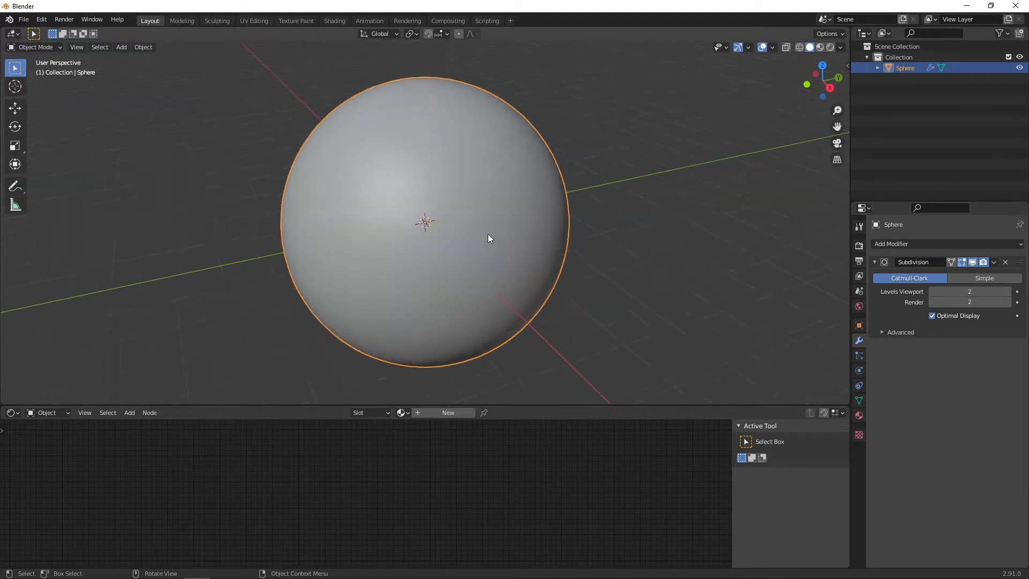
scroll(462, 230, down, 3)
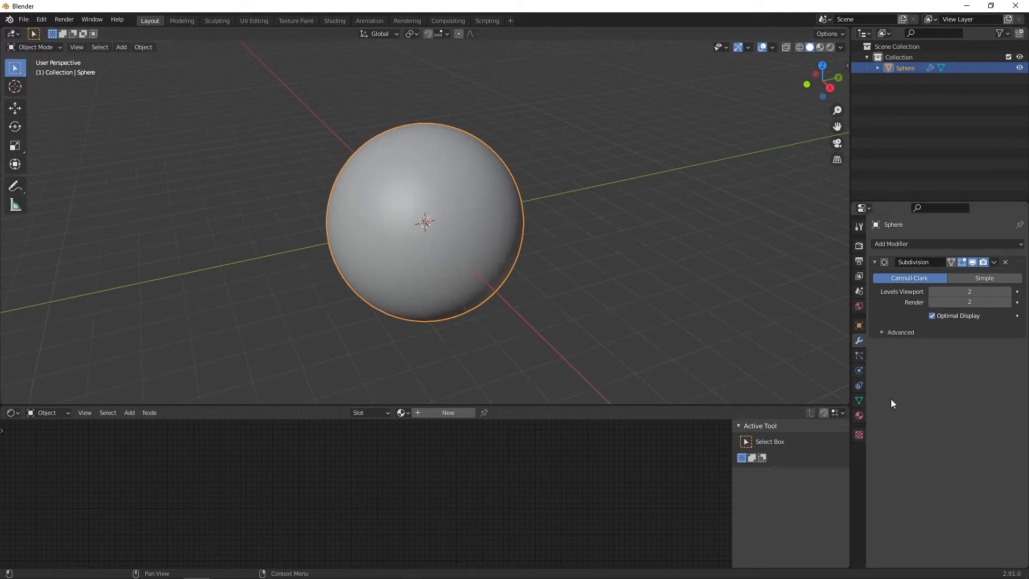
Step: Create a new material for the sphere and enlarge the node editor area to make room for its nodes
click(859, 416)
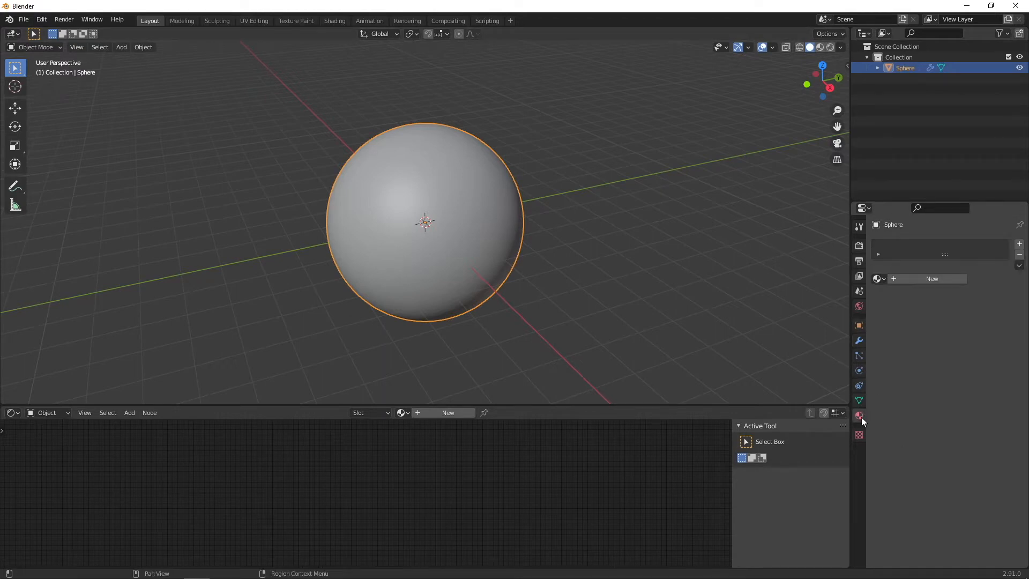
click(934, 279)
middle_drag(433, 451, 500, 413)
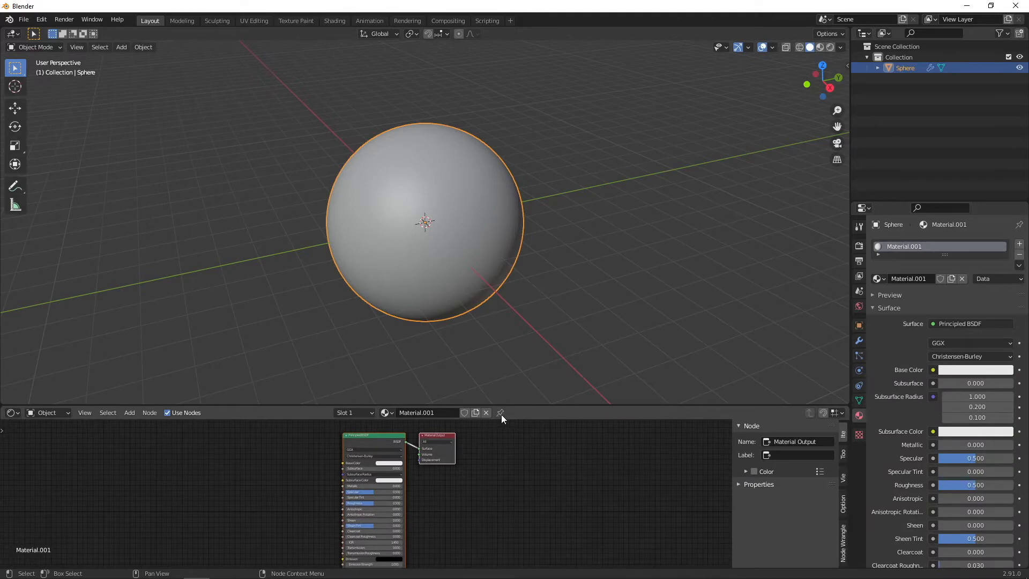
drag(505, 406, 535, 279)
scroll(436, 420, up, 3)
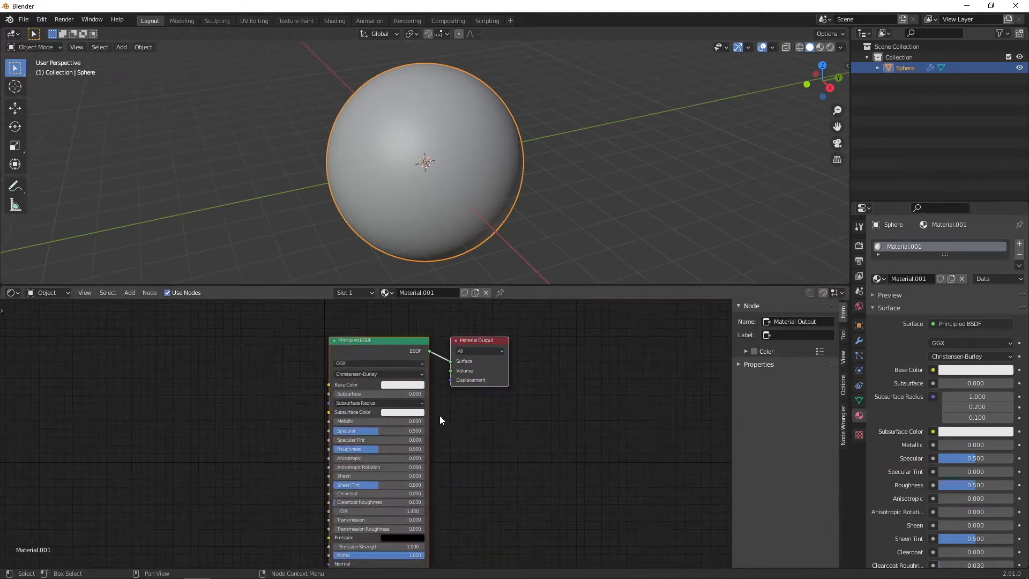
middle_drag(441, 411, 445, 414)
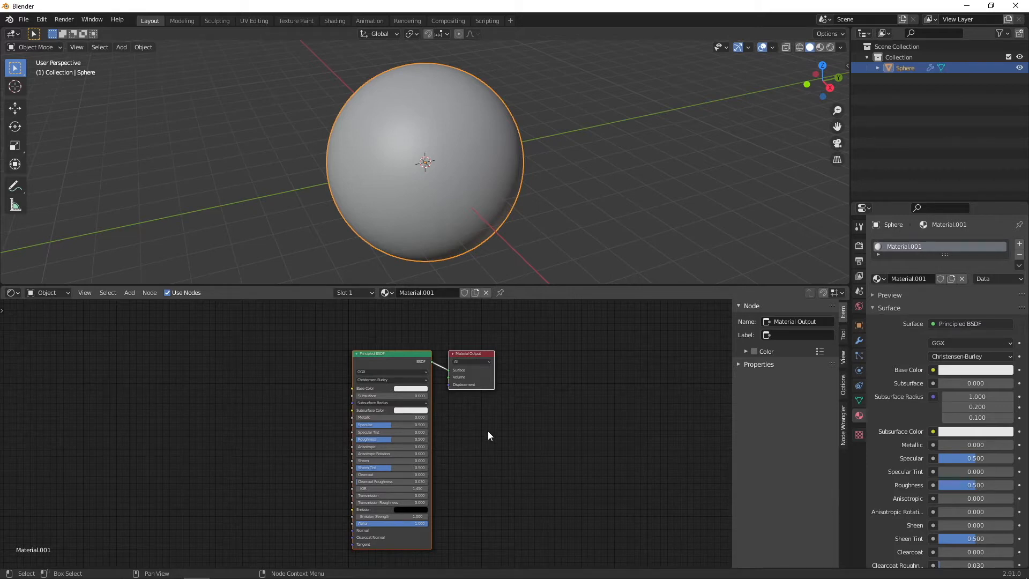
middle_drag(487, 431, 628, 418)
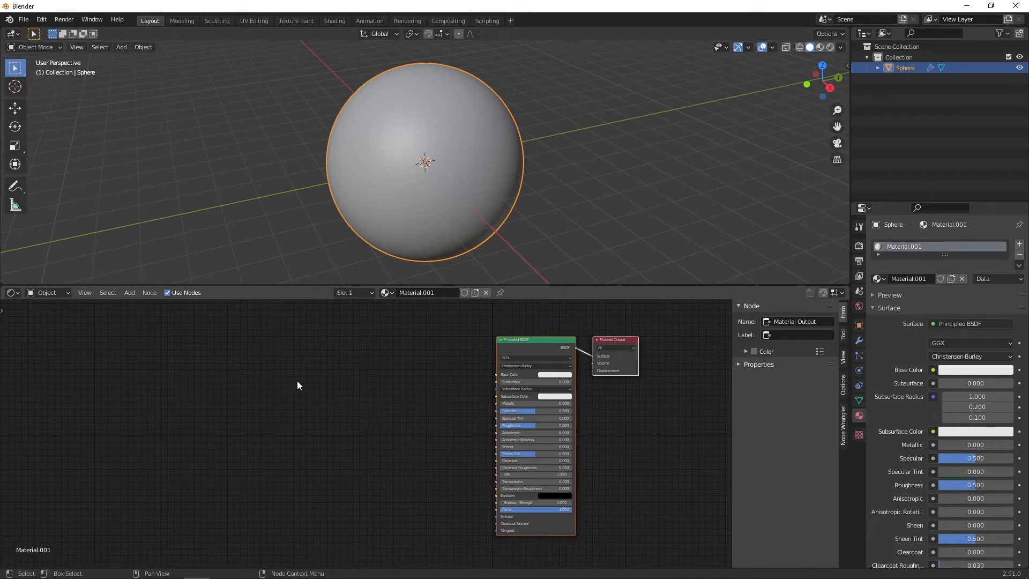
Step: Add a Noise Texture node in the empty space before the Principled BSDF node
key(shift)
key(shift+a)
click(296, 380)
text(nois)
key(Return)
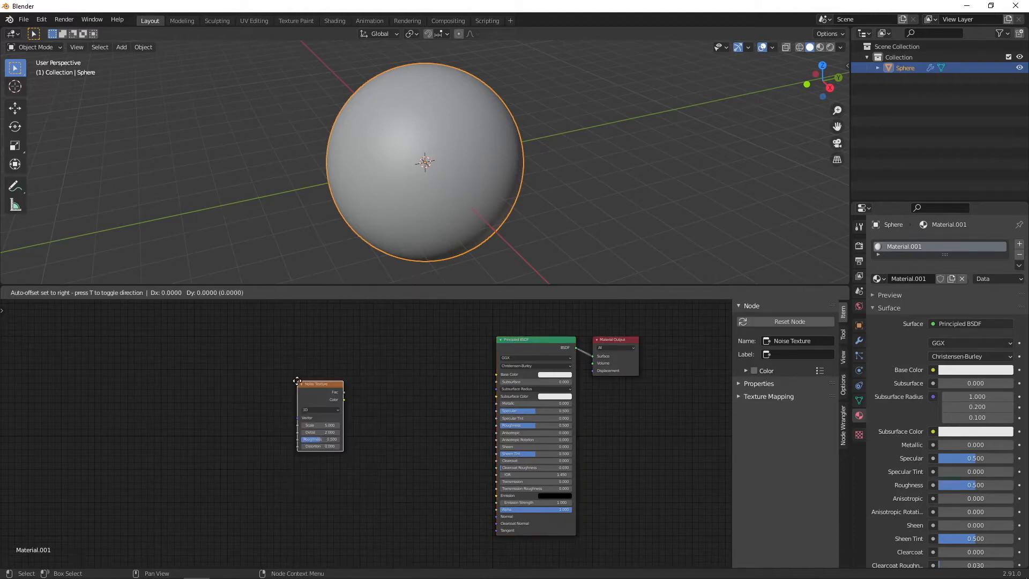
scroll(314, 367, up, 3)
middle_drag(406, 385, 420, 427)
drag(352, 367, 357, 344)
Step: Duplicate the Noise Texture node and place the copy directly below the original
scroll(374, 375, down, 3)
middle_drag(409, 376, 439, 366)
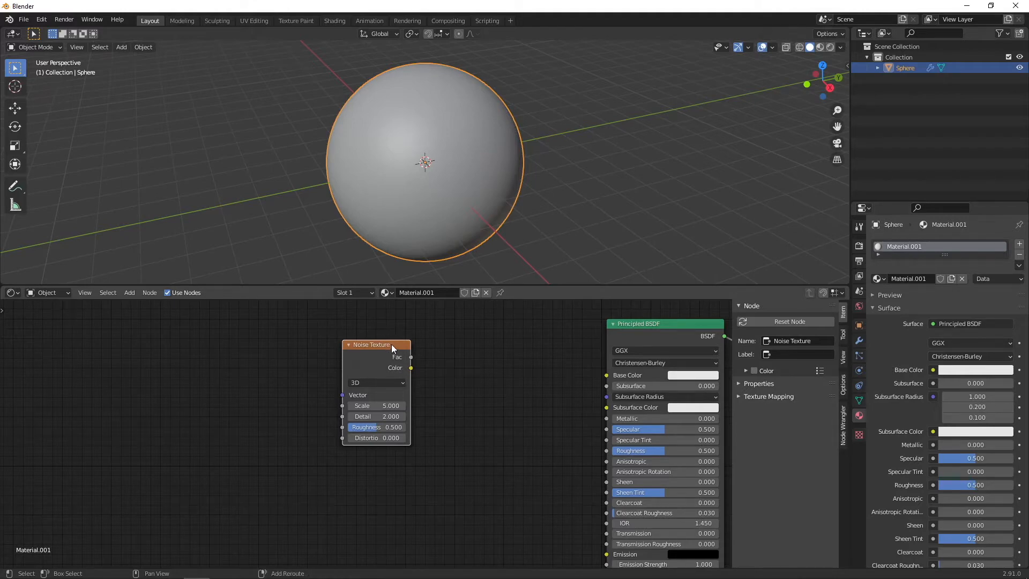
key(shift+d)
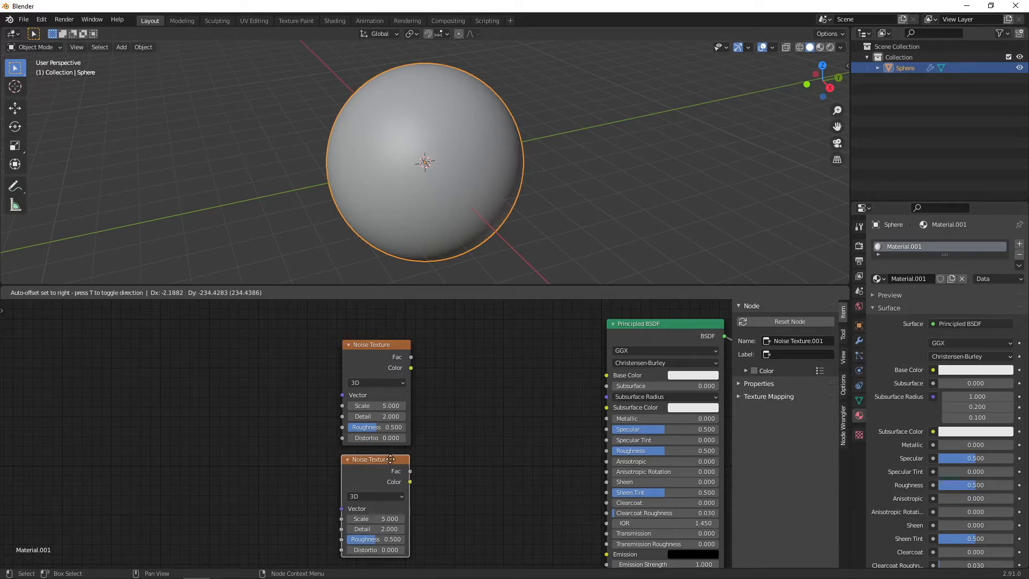
click(390, 458)
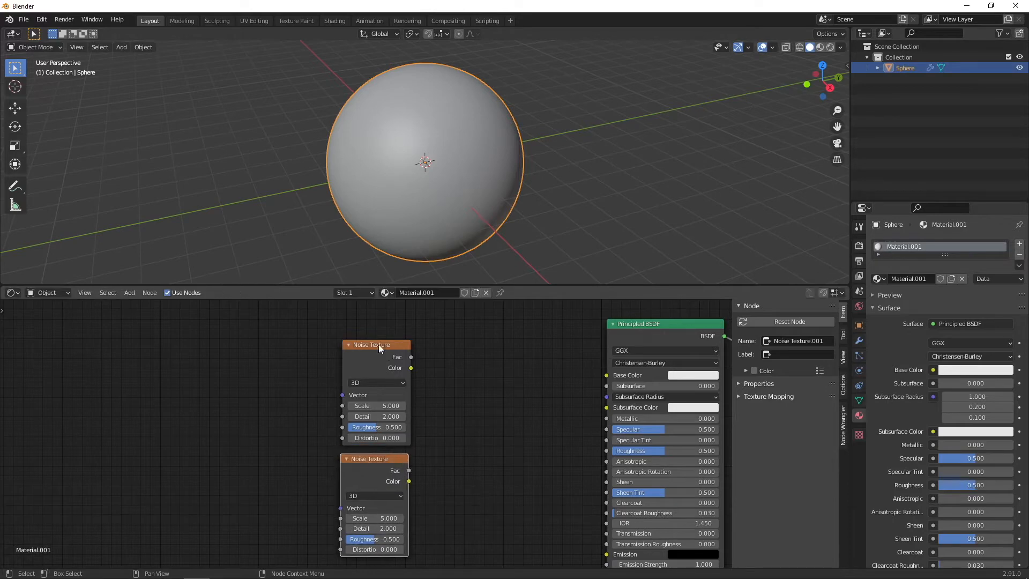
Step: Add a MixRGB node between the two Noise Texture nodes and the Principled BSDF
key(shift+a)
click(458, 426)
text(mix)
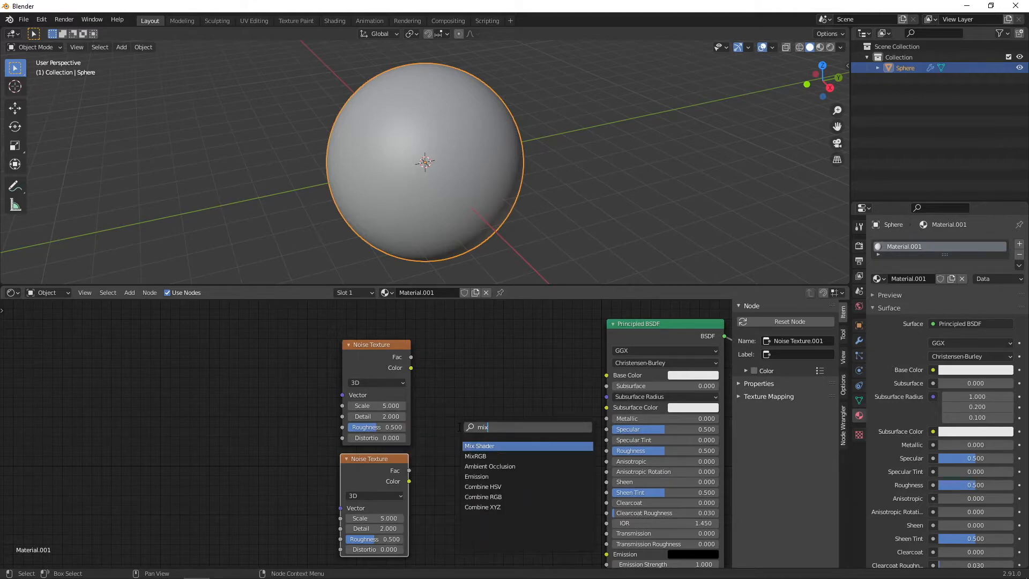
key(Down)
key(Return)
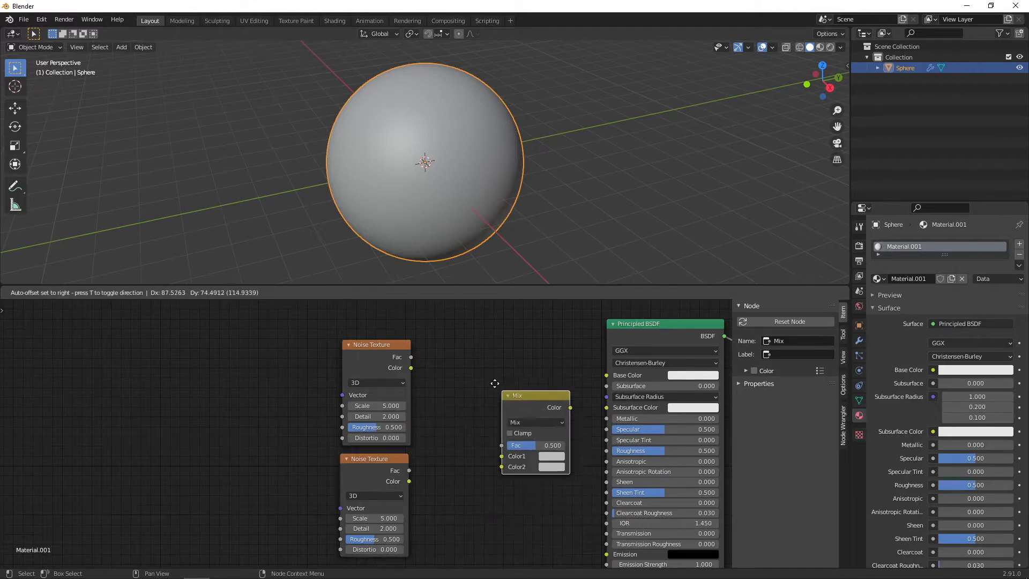
click(457, 390)
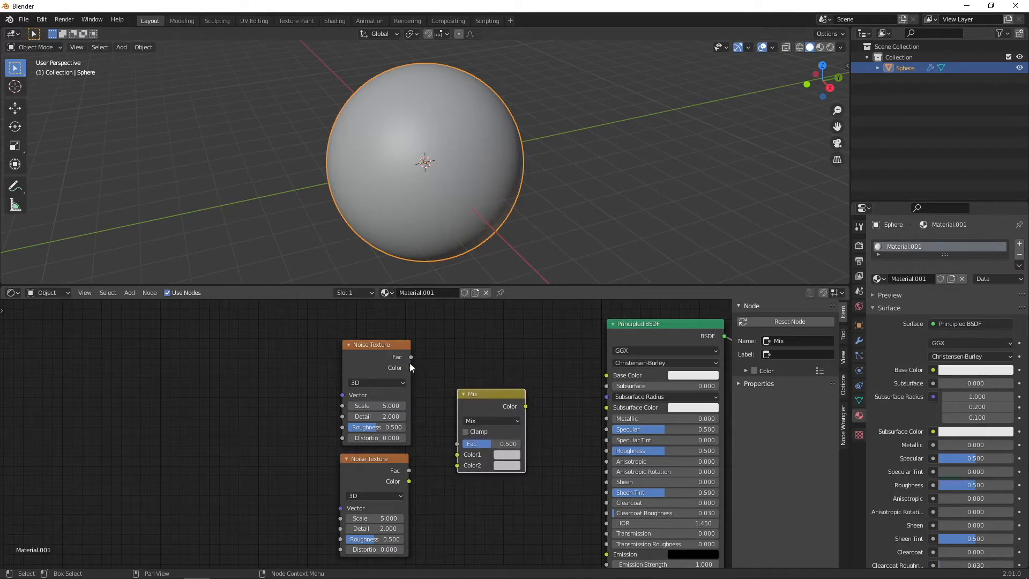
Step: Connect the upper Noise Texture's Fac output to the Mix node's Color1 and the lower one's Fac to Color2
drag(411, 357, 457, 465)
middle_drag(410, 446, 365, 442)
scroll(368, 447, down, 4)
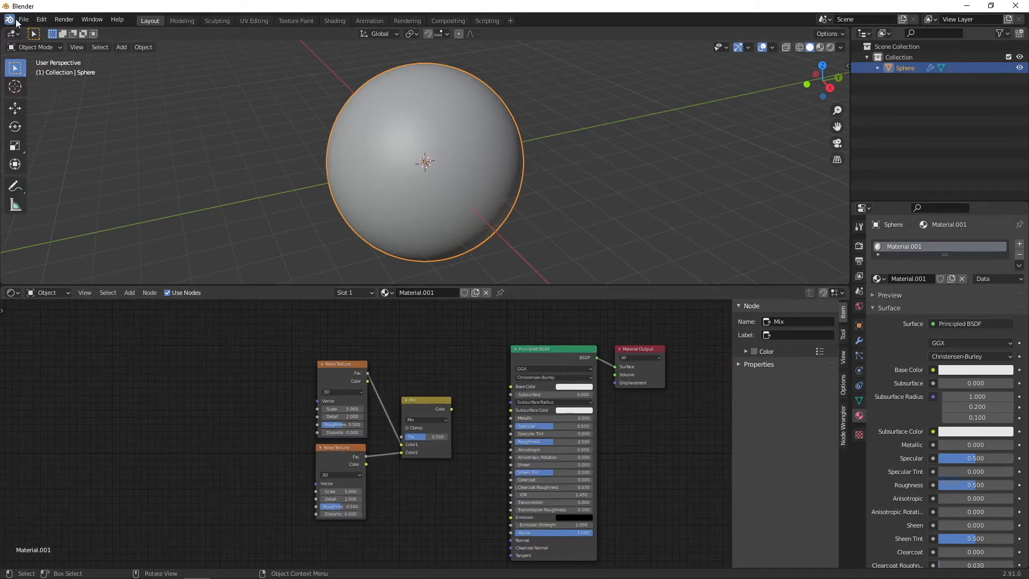
Step: Search the add-on preferences for "node" and check whether the Node Wrangler add-on is enabled
click(42, 20)
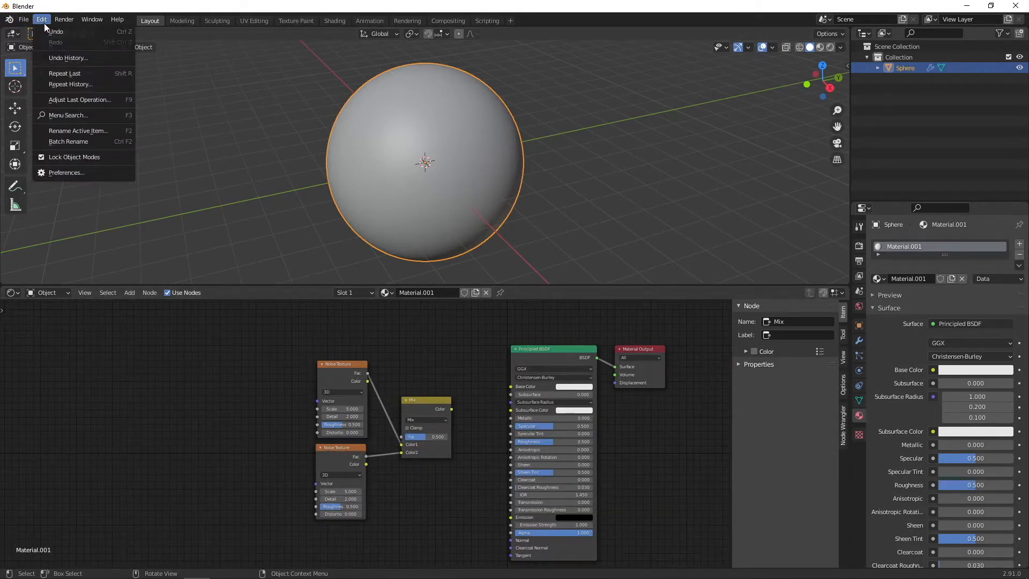
click(72, 170)
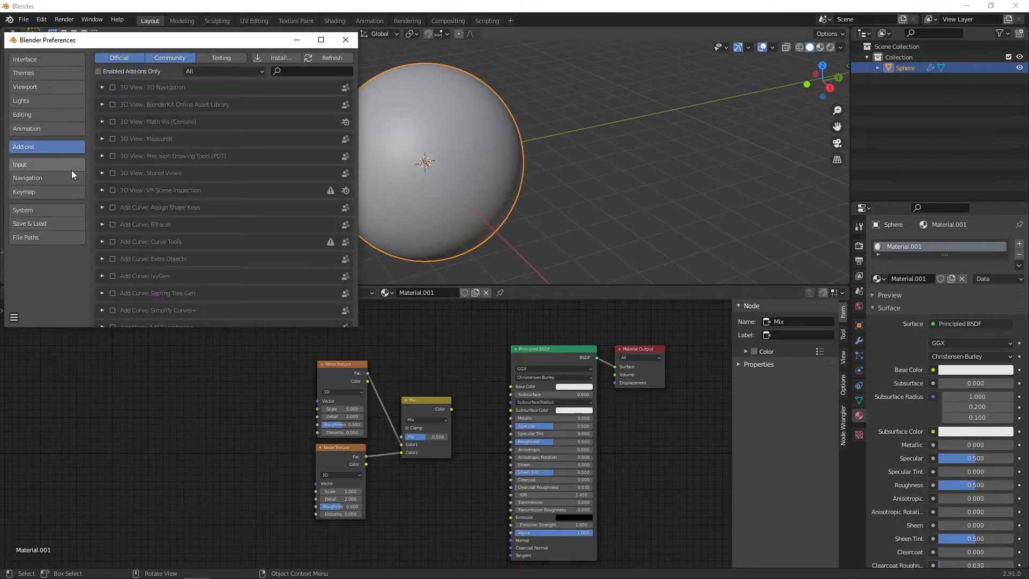
click(284, 71)
text(node)
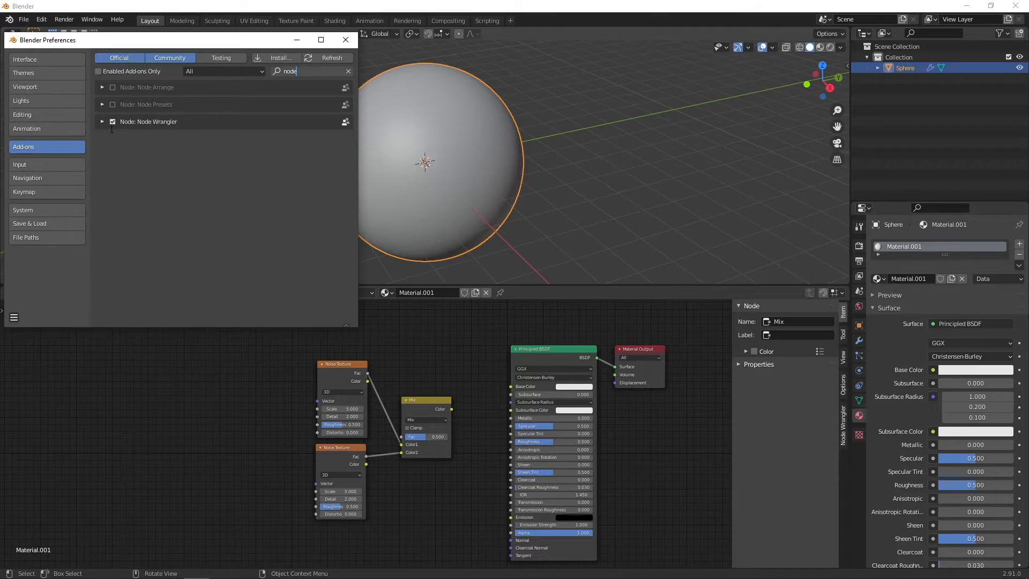
click(346, 39)
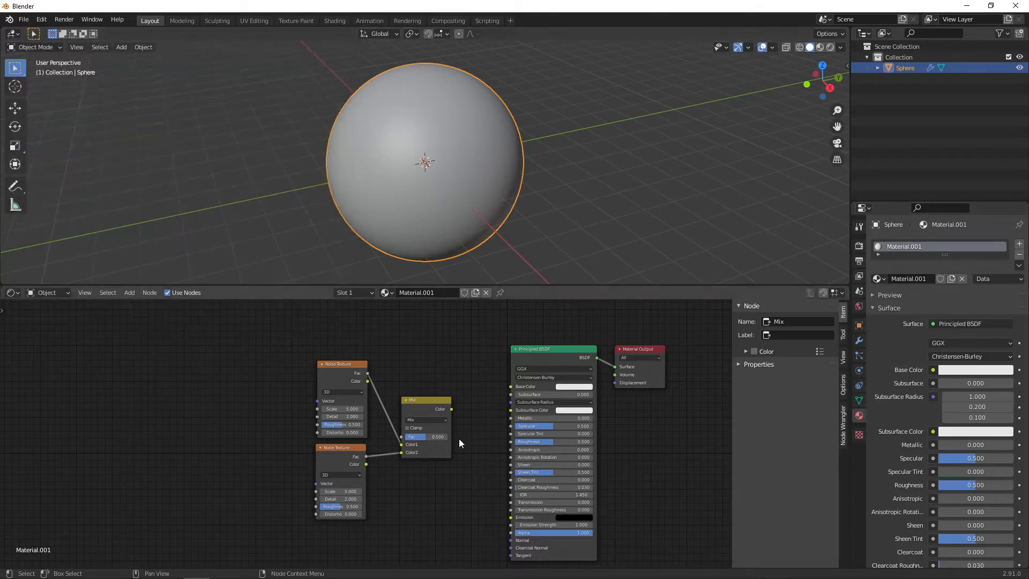
Step: Preview the Mix node's output through a Viewer node connected to the Material Output
scroll(457, 434, up, 2)
click(445, 387)
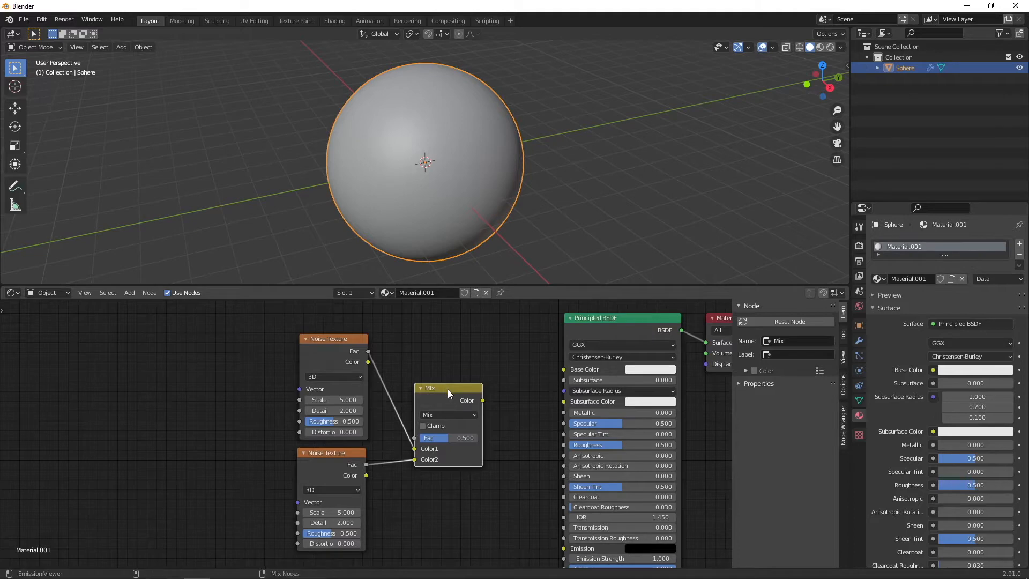
ctrl+shift+click(449, 385)
key(Home)
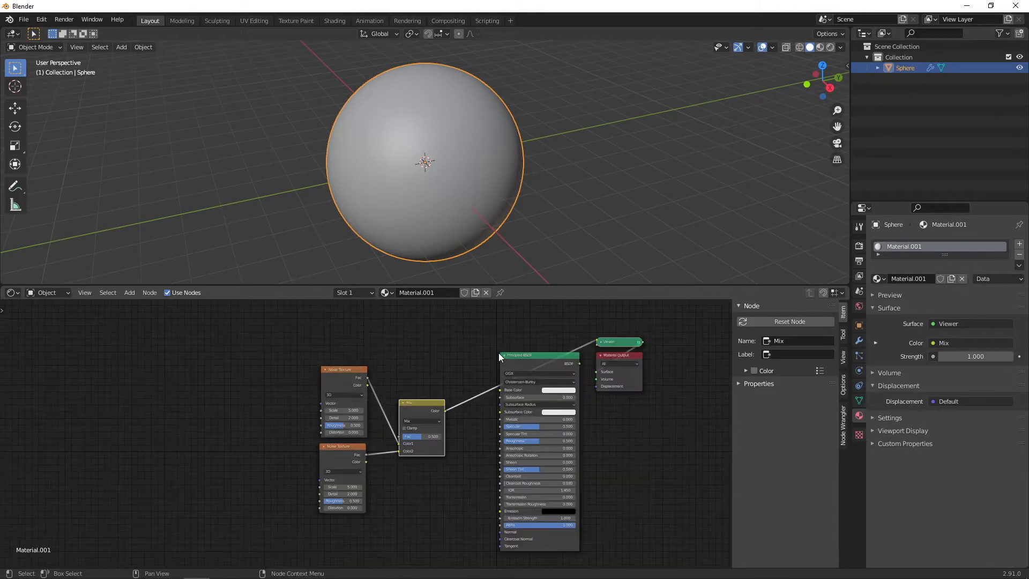
Step: Preview the upper Noise Texture through the Viewer and add Texture Coordinate and Mapping nodes in front of it
middle_drag(202, 399, 324, 393)
click(286, 398)
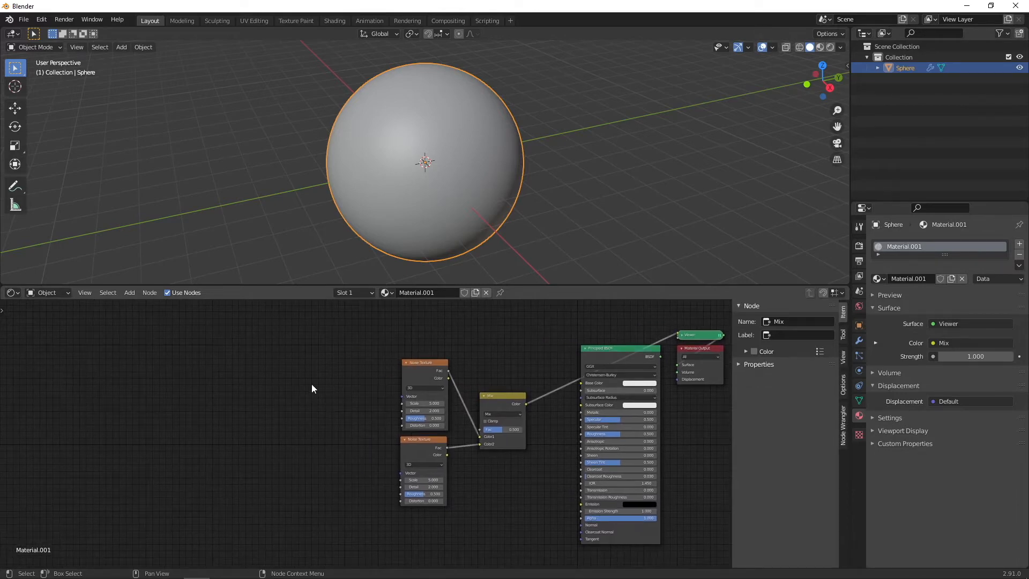
ctrl+shift+click(425, 365)
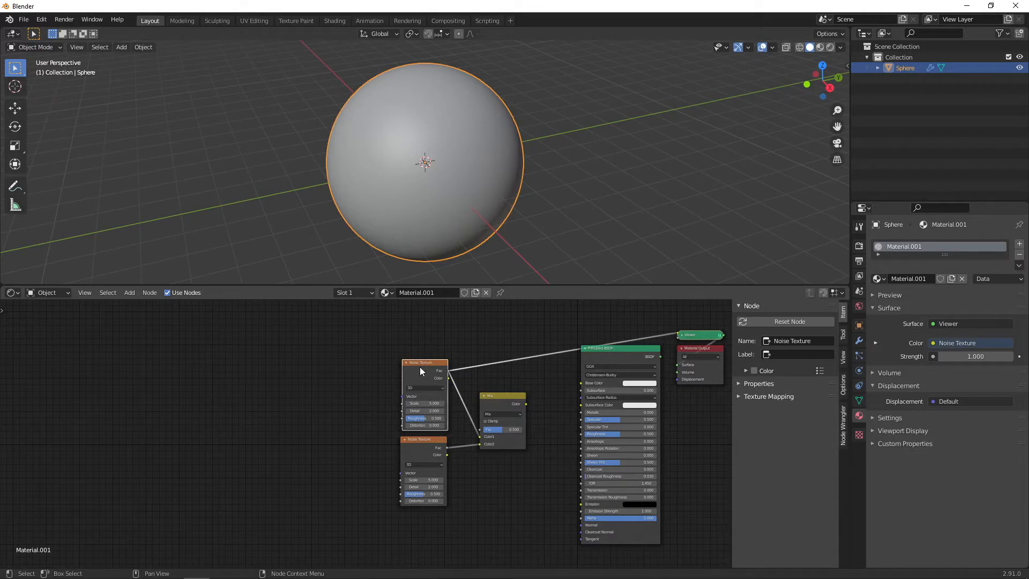
key(ctrl+t)
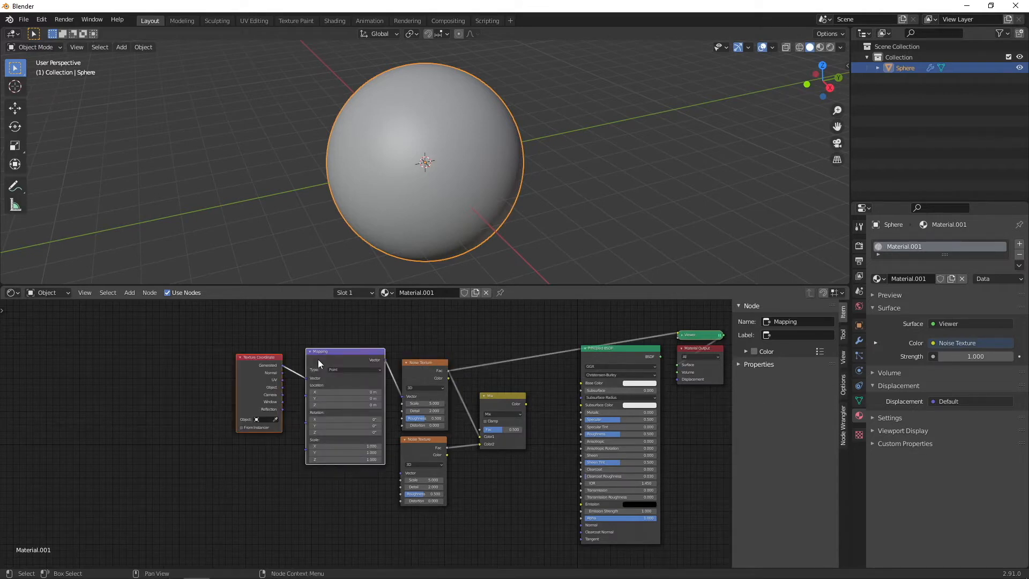
Step: Feed the Texture Coordinate's Object output into the Mapping node's Vector, and the Mapping output into the lower Noise Texture's Vector
scroll(276, 356, up, 3)
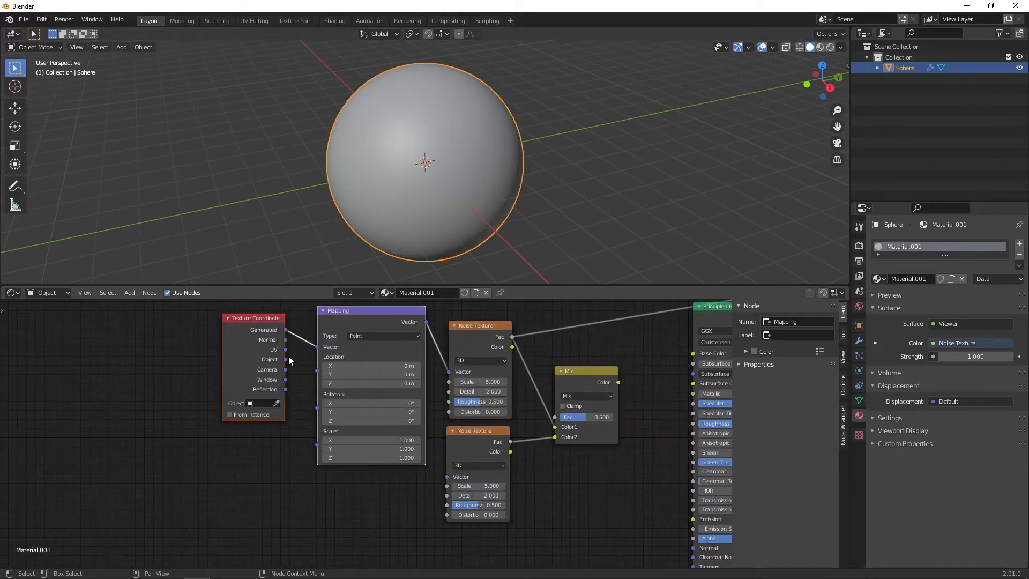
drag(285, 359, 317, 349)
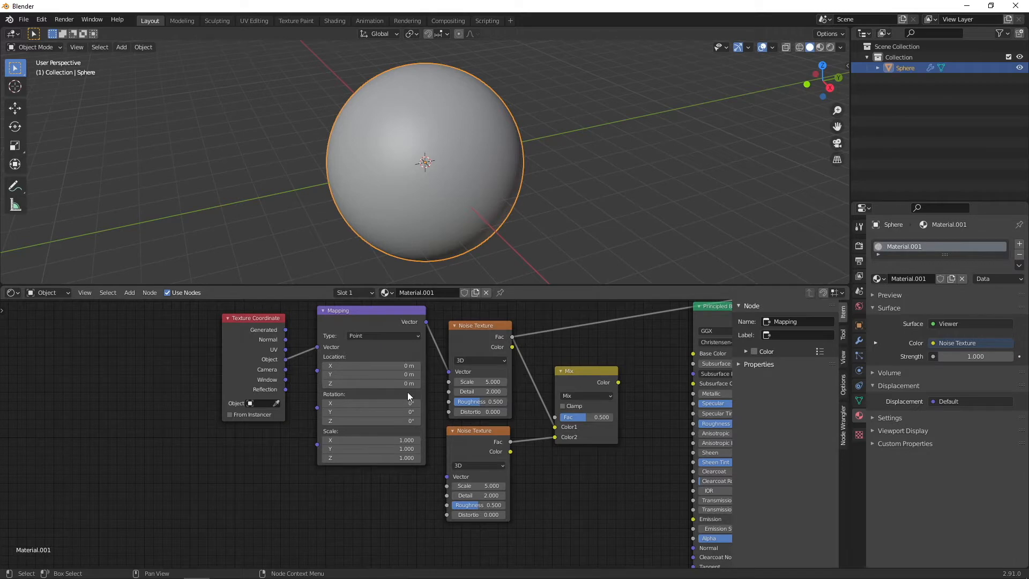
drag(426, 322, 447, 474)
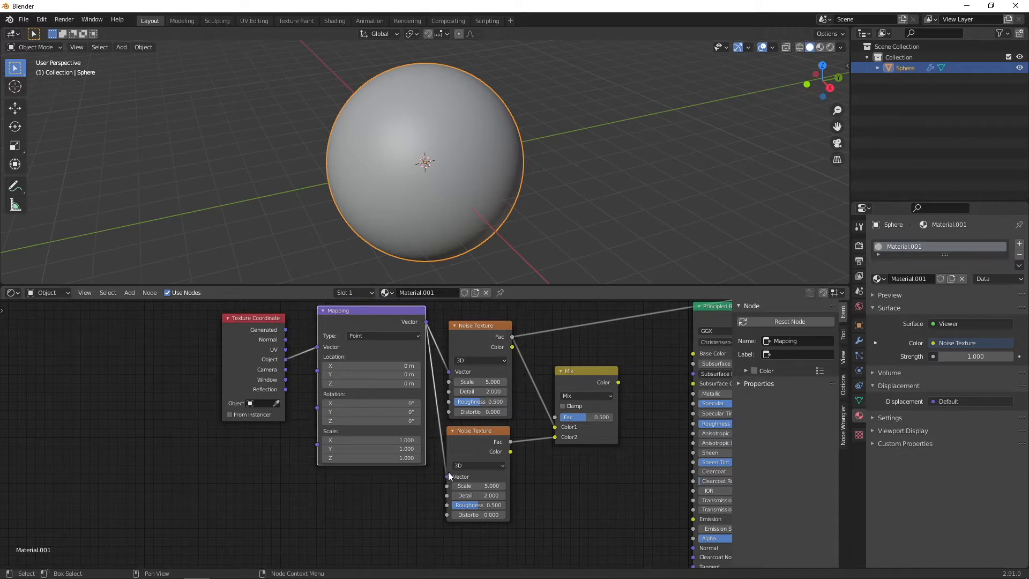
key(Home)
middle_drag(537, 451, 468, 477)
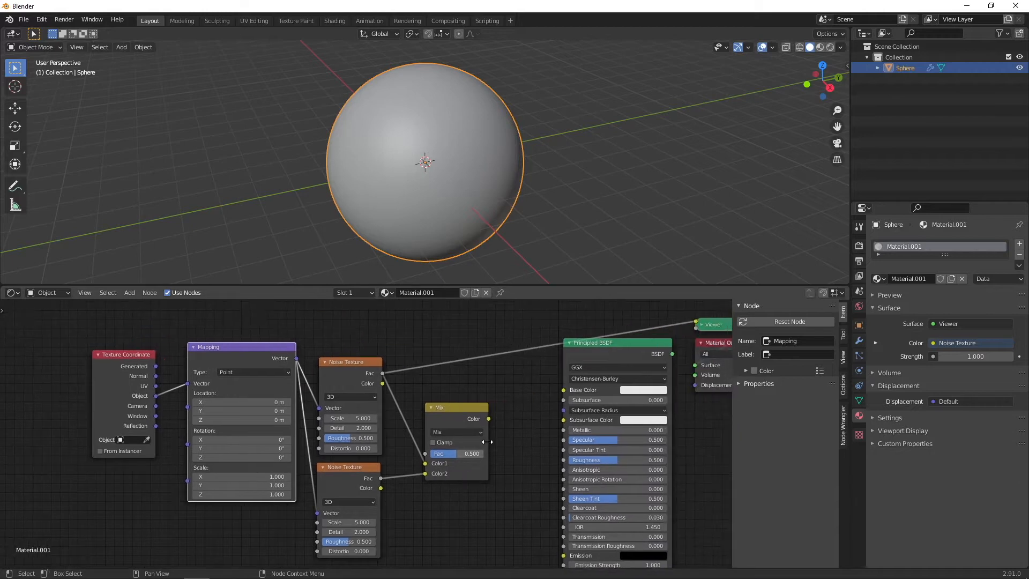
Step: Preview the Mix node's output through the Viewer and display the sphere in Material Preview shading
middle_drag(504, 406, 472, 417)
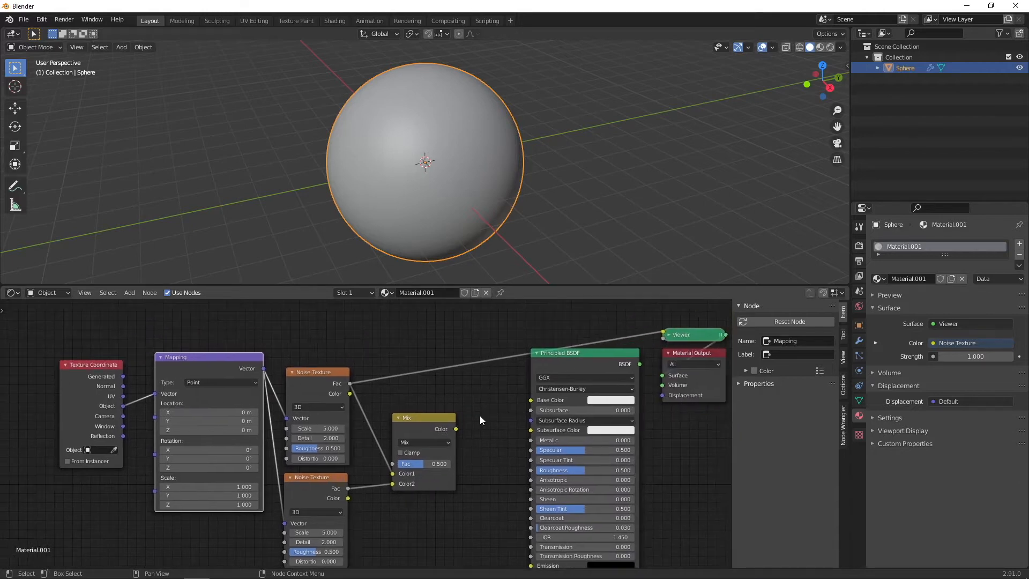
click(432, 419)
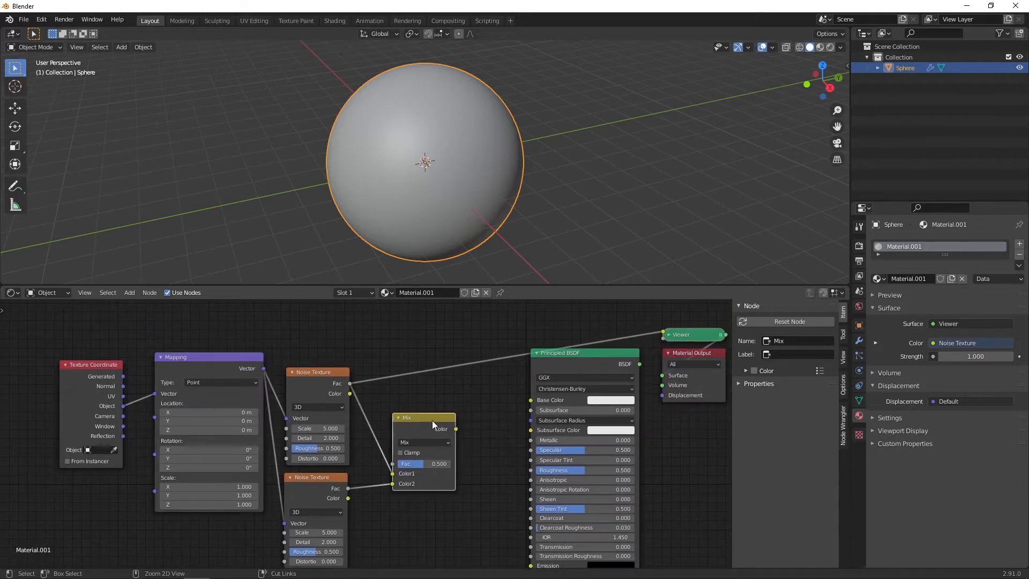
ctrl+shift+click(432, 420)
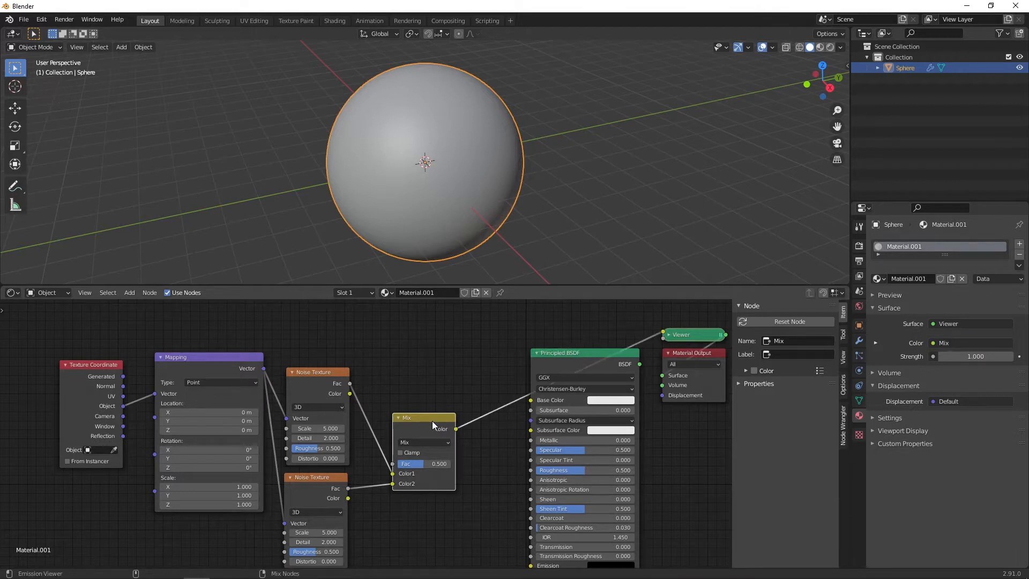
click(820, 47)
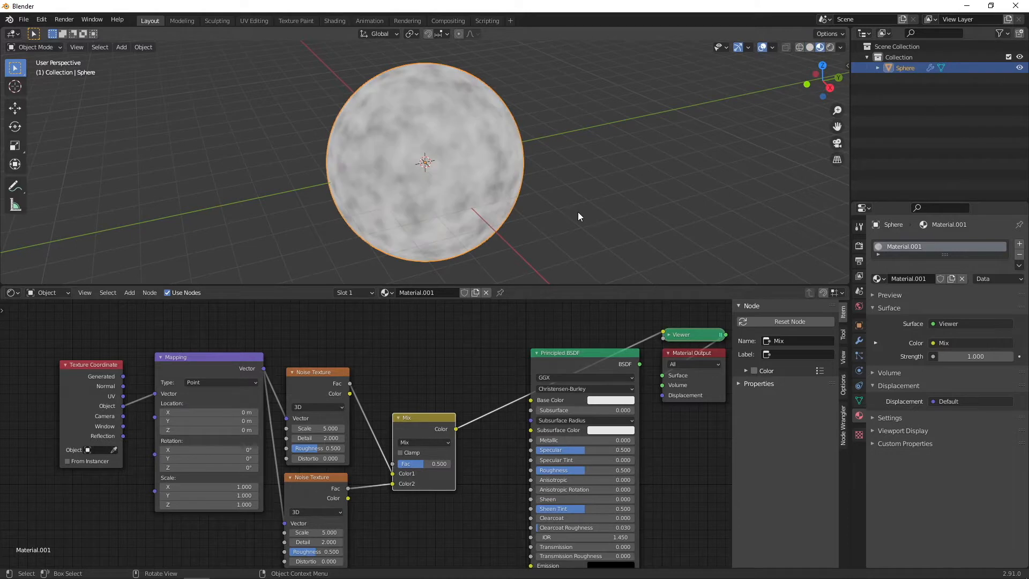
mouse_move(478, 194)
middle_down()
mouse_move(477, 182)
mouse_move(477, 201)
middle_up()
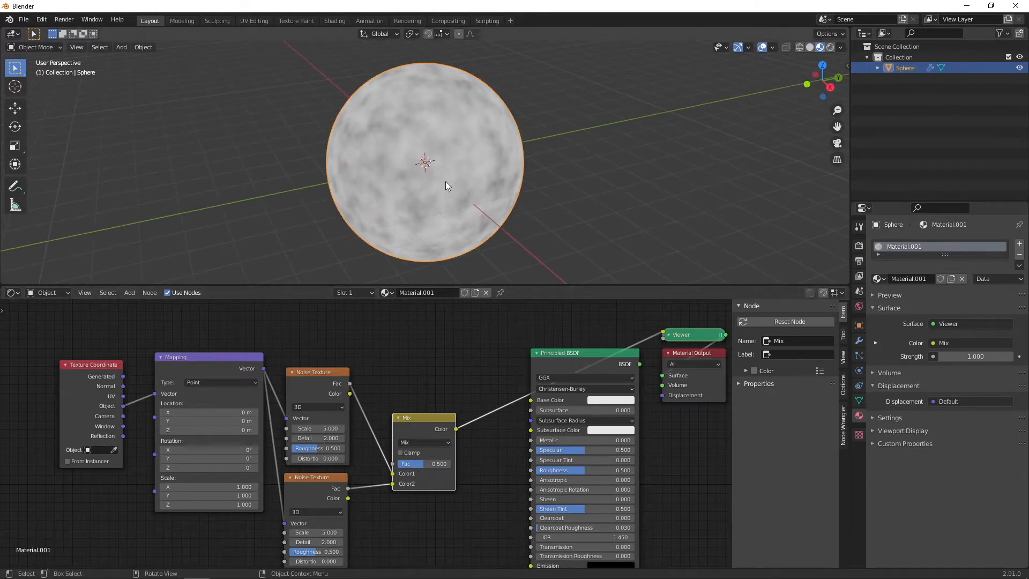
mouse_move(388, 114)
middle_down()
mouse_move(443, 169)
mouse_move(413, 140)
mouse_move(378, 137)
middle_up()
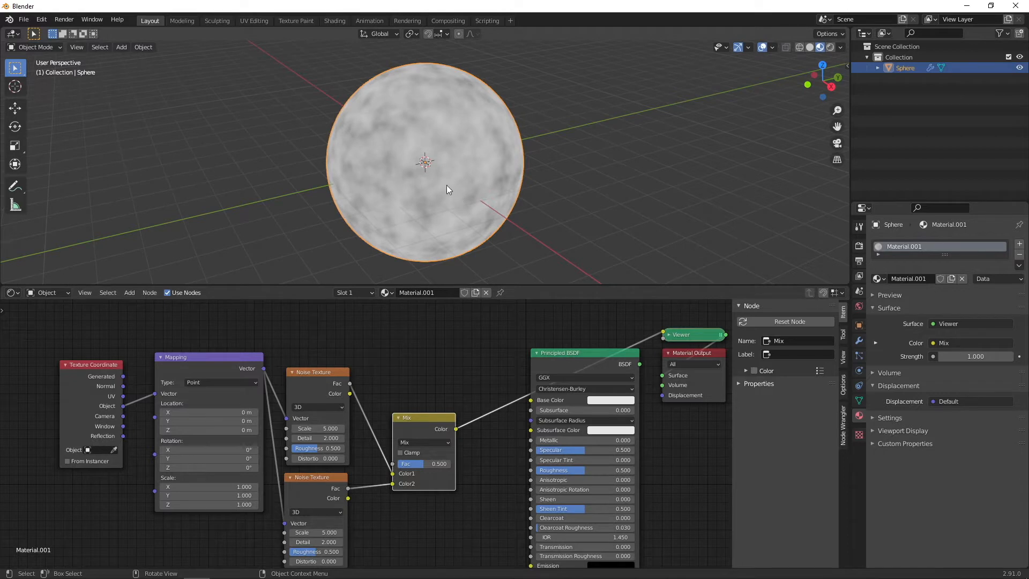
Step: Set the Scale to 0.1 on the upper Noise Texture and 0.5 on the lower Noise Texture
drag(328, 428, 305, 428)
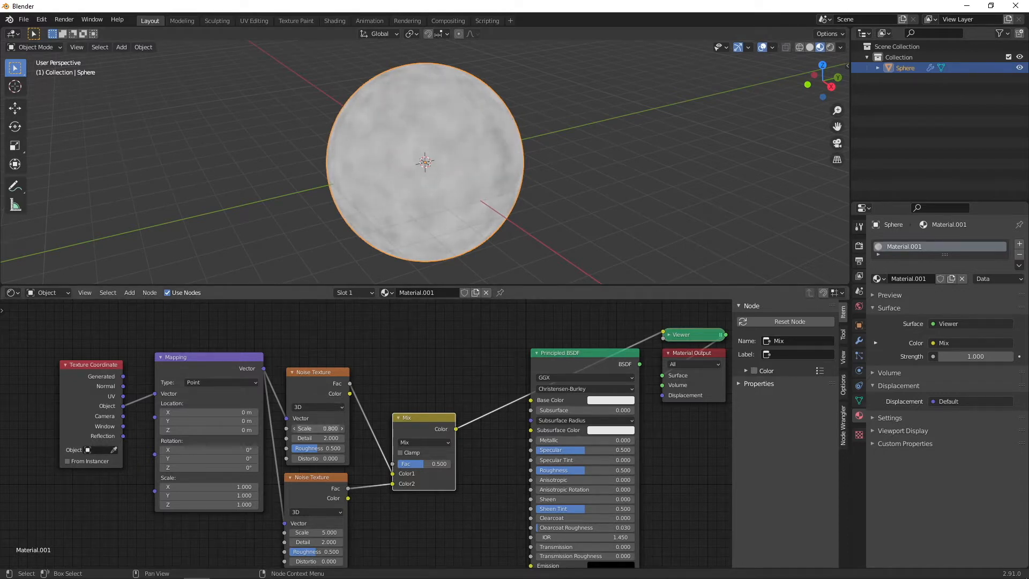
drag(317, 428, 309, 428)
middle_drag(371, 406, 386, 345)
click(322, 472)
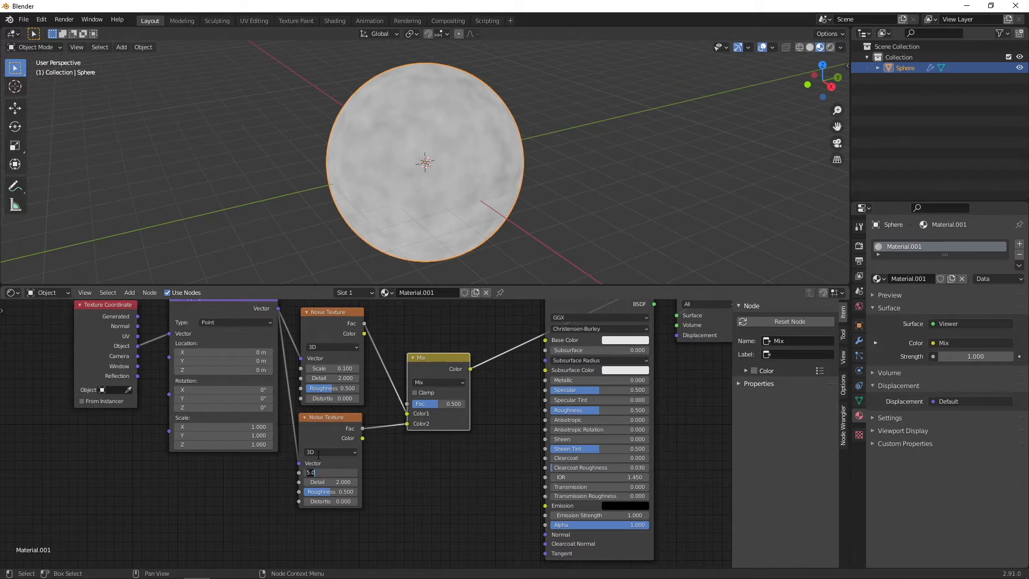
key(Return)
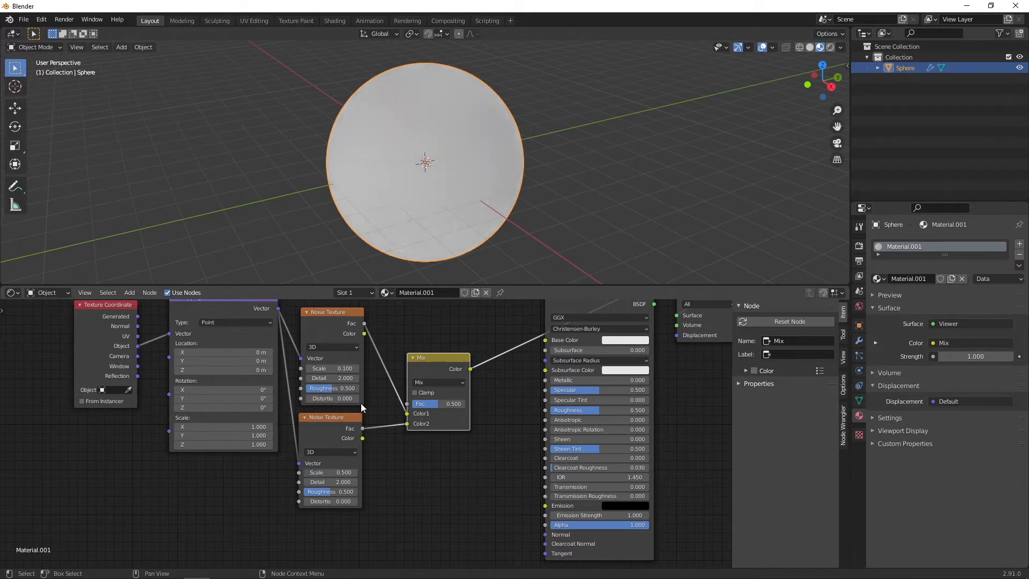
Step: Move the Principled BSDF node below the Material Output to free the space after the Mix node
key(Home)
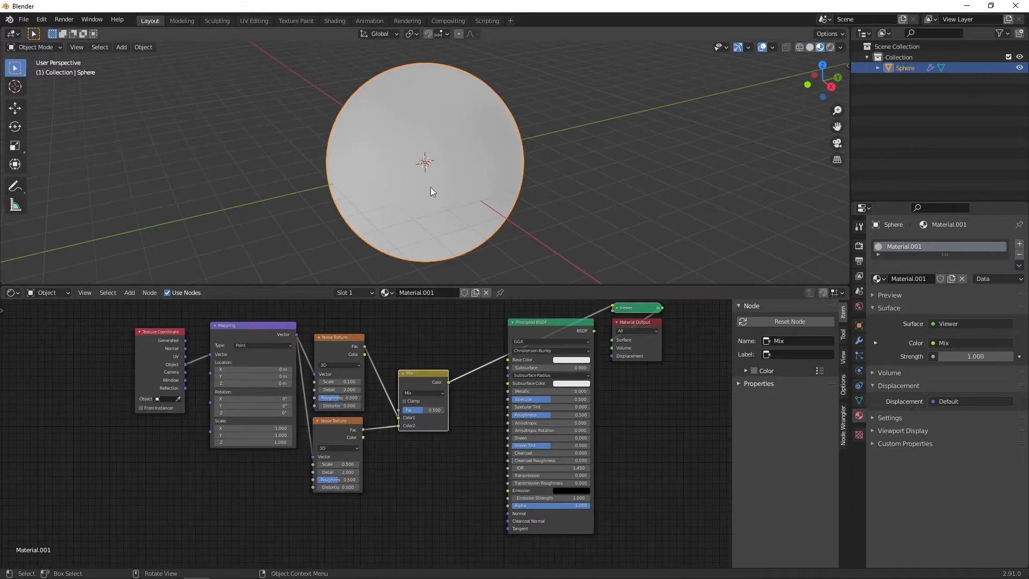
middle_drag(490, 361, 398, 392)
drag(564, 346, 599, 366)
drag(476, 354, 579, 413)
Step: Add a ColorRamp node on the link between the Mix node and the Viewer
key(shift+a)
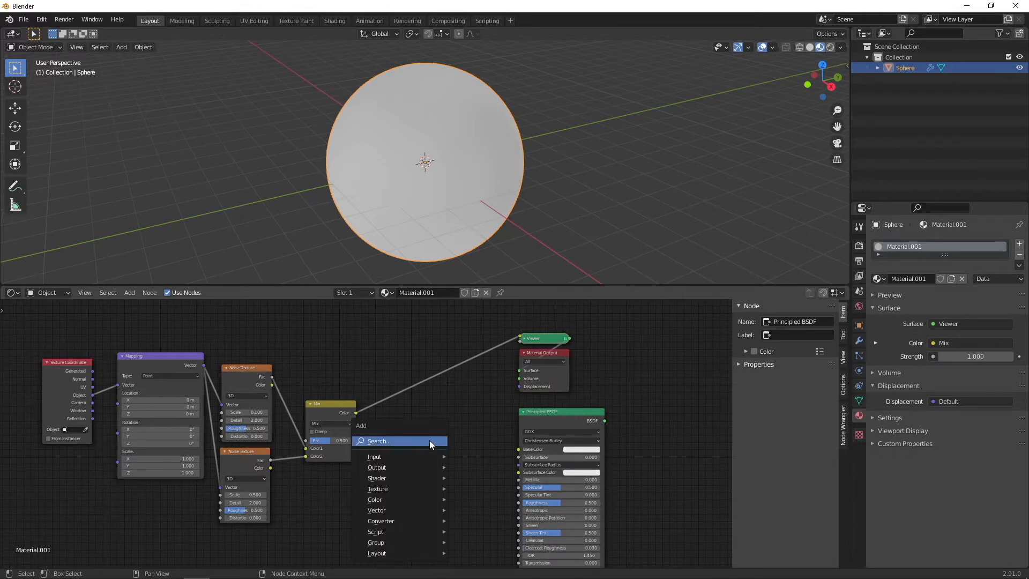
click(429, 441)
text(colo)
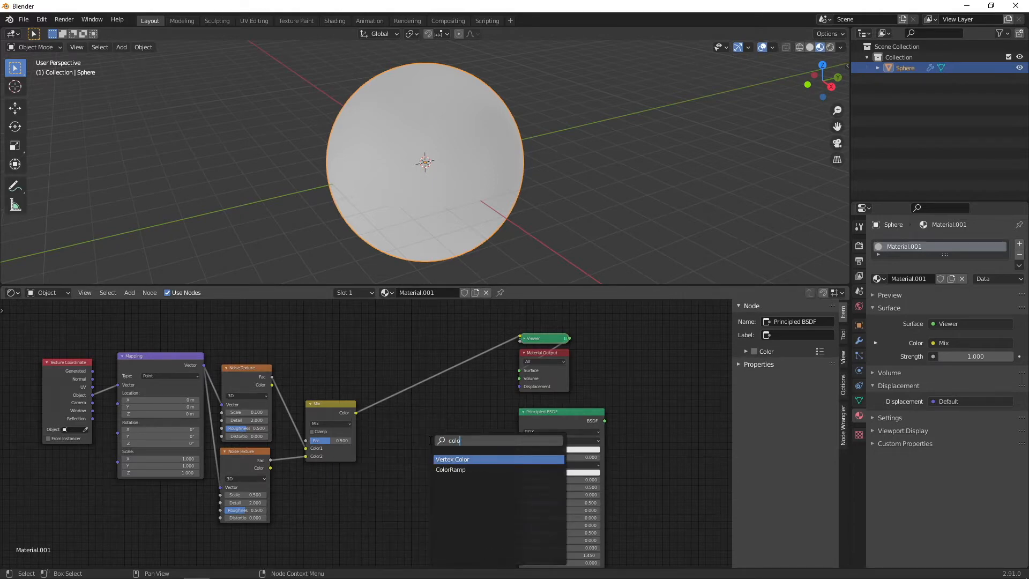
click(472, 469)
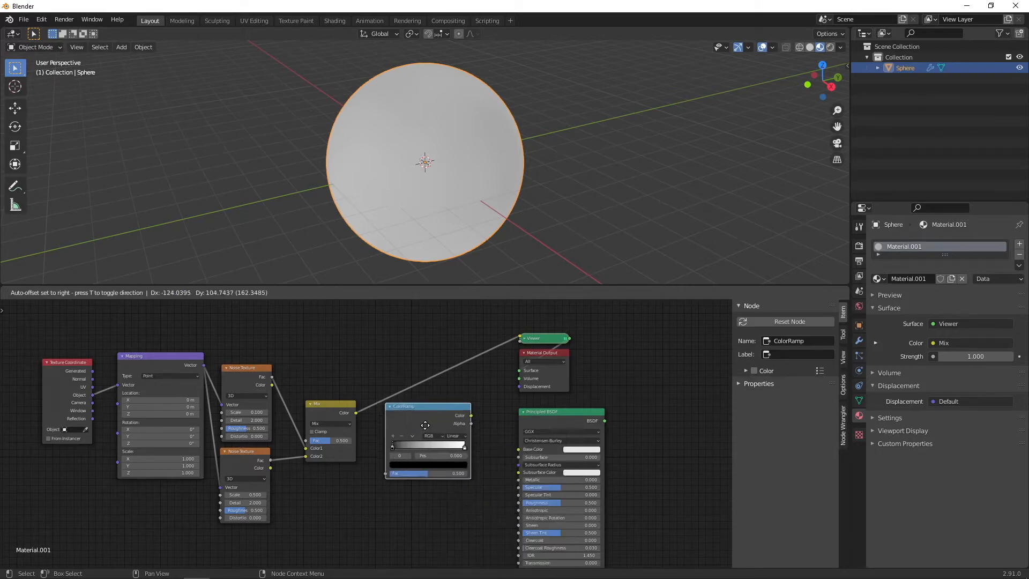
click(433, 463)
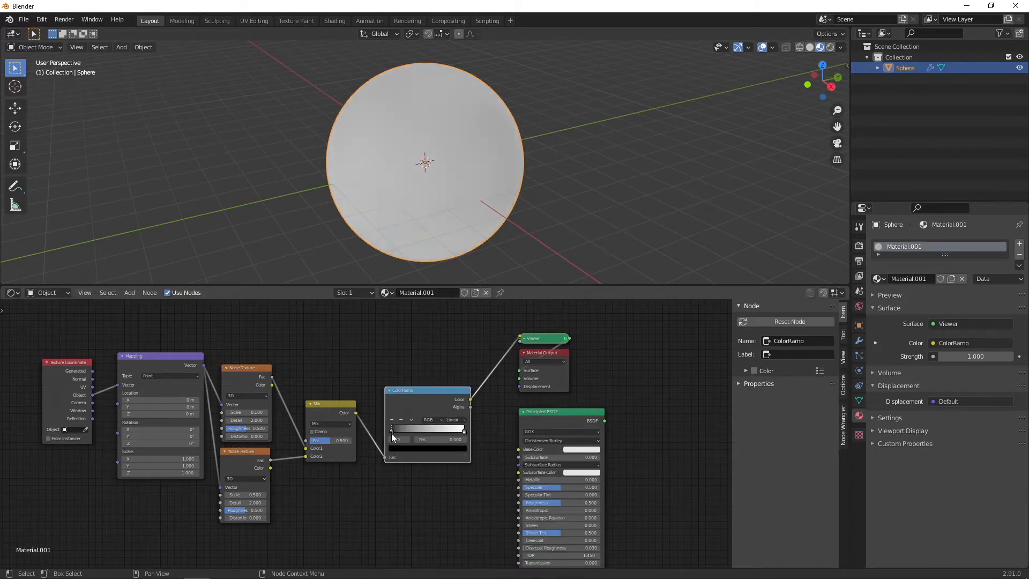
Step: Move the ColorRamp's black stop to position 0.5 and inspect the pattern around the sphere
drag(391, 431, 428, 426)
mouse_move(397, 240)
middle_down()
mouse_move(484, 220)
mouse_move(414, 222)
mouse_move(408, 234)
mouse_move(413, 220)
mouse_move(375, 137)
middle_up()
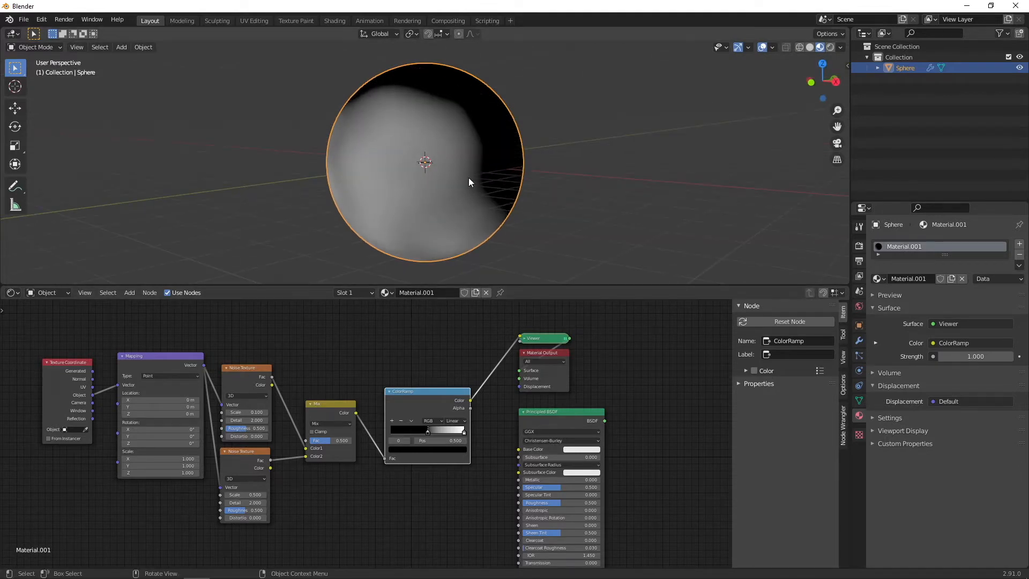
middle_drag(419, 236, 429, 230)
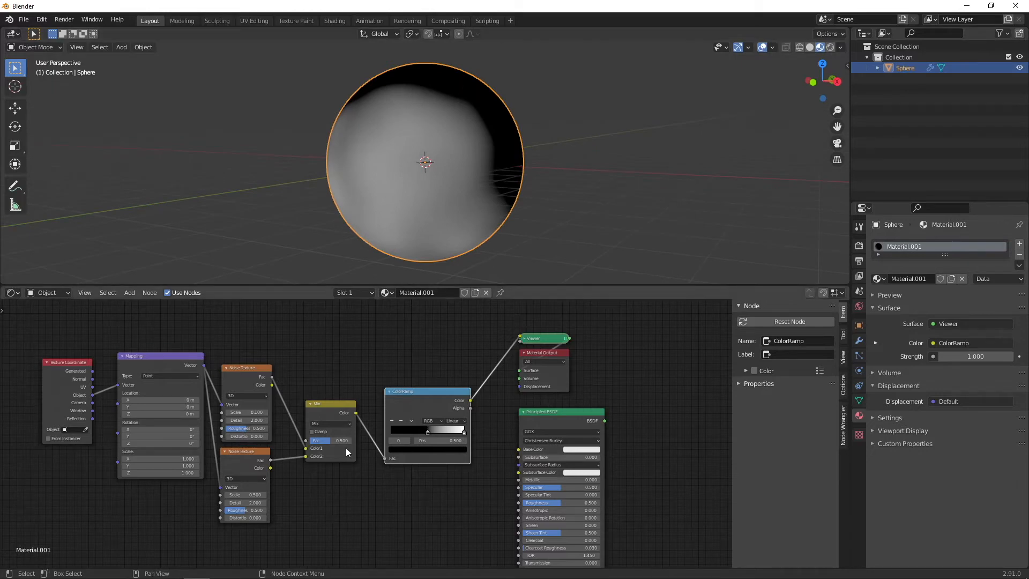
Step: Change the Mix node's blending mode to Add and move the ColorRamp's black stop to position 0.782
middle_drag(361, 488, 383, 471)
scroll(382, 430, up, 2)
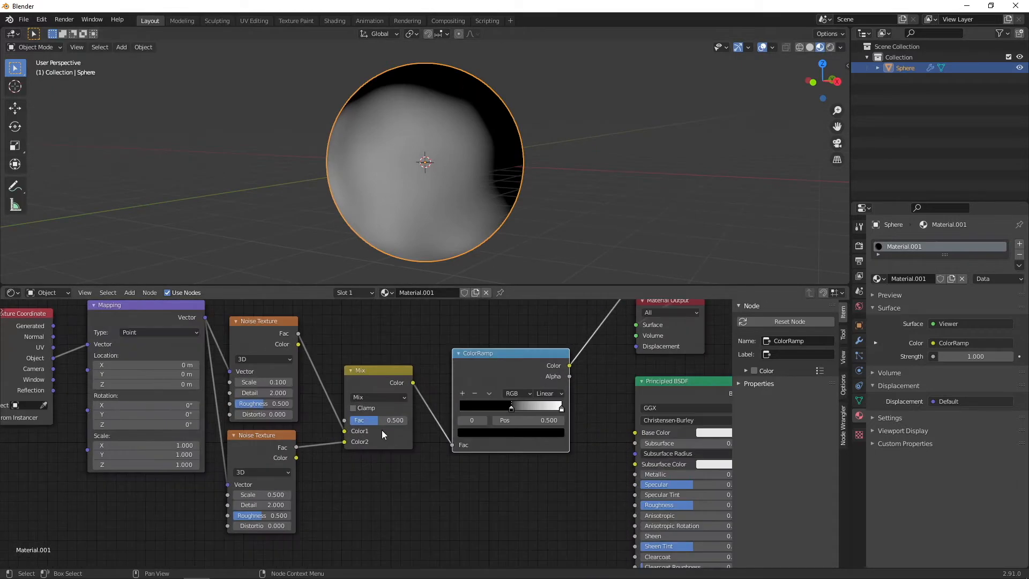
click(384, 397)
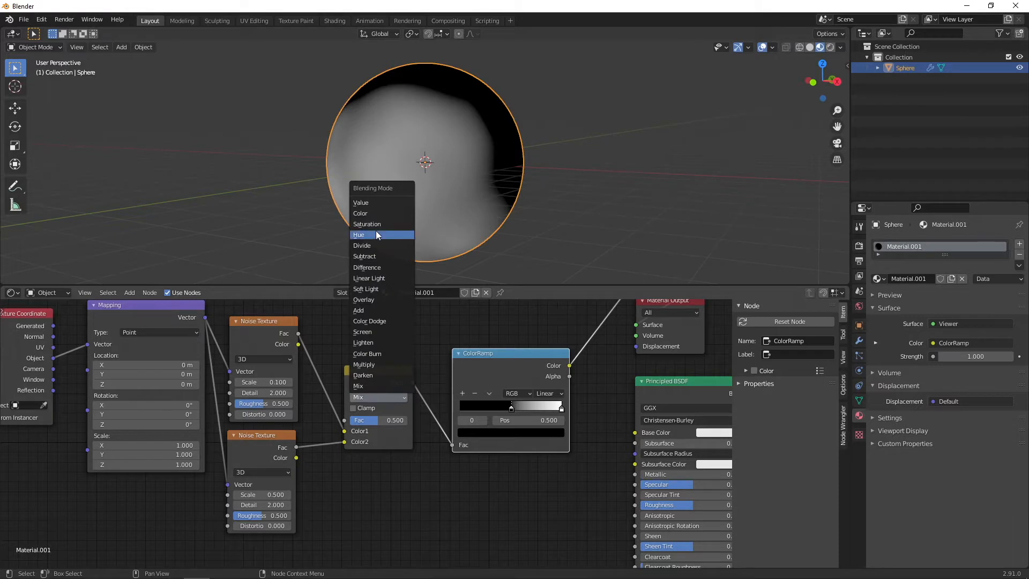
click(386, 311)
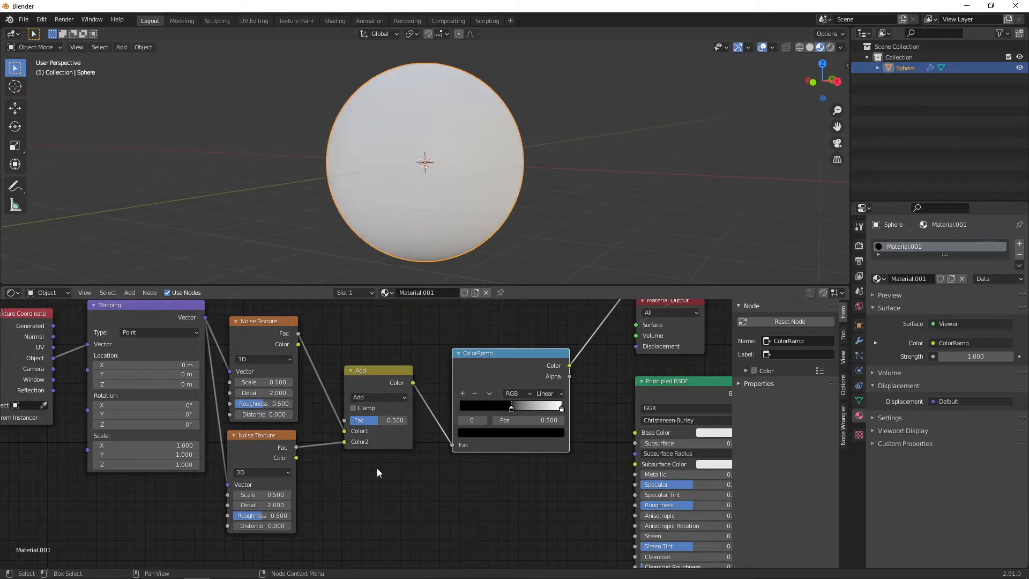
mouse_move(511, 411)
mouse_down()
mouse_move(472, 410)
mouse_move(542, 416)
mouse_up()
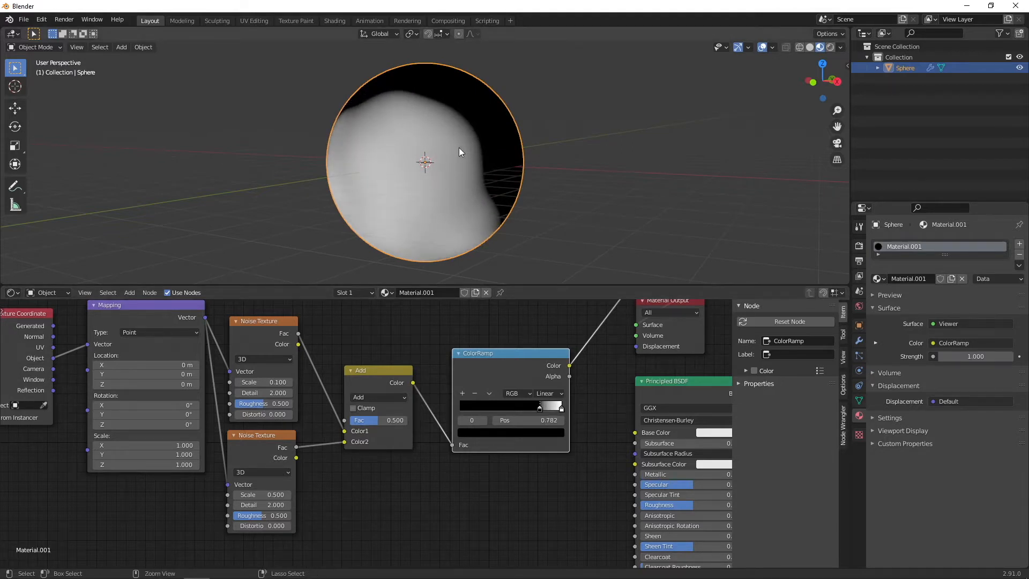
Step: Apply the sphere's scale and view the noise pattern from another angle
key(ctrl+a)
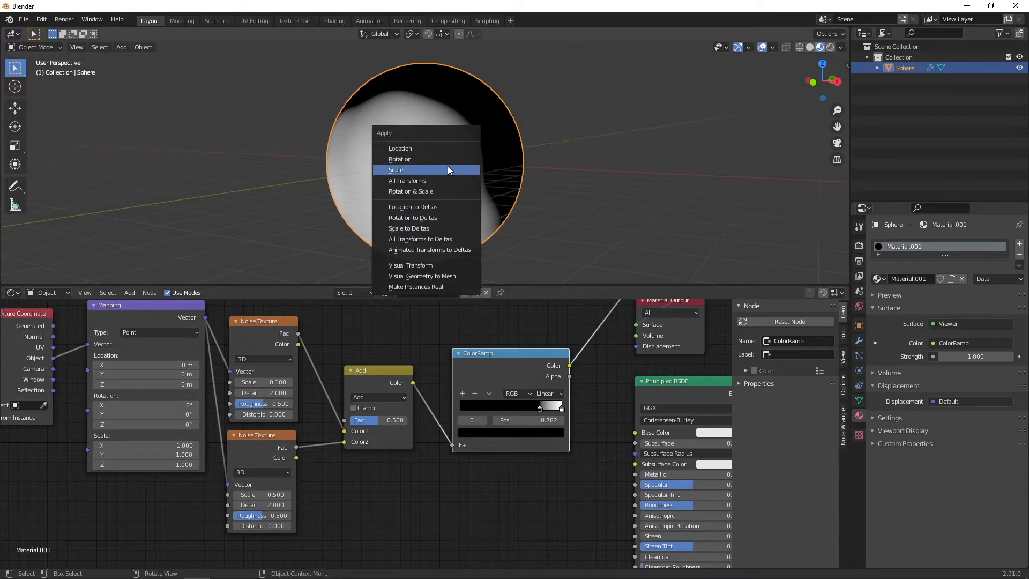
click(442, 169)
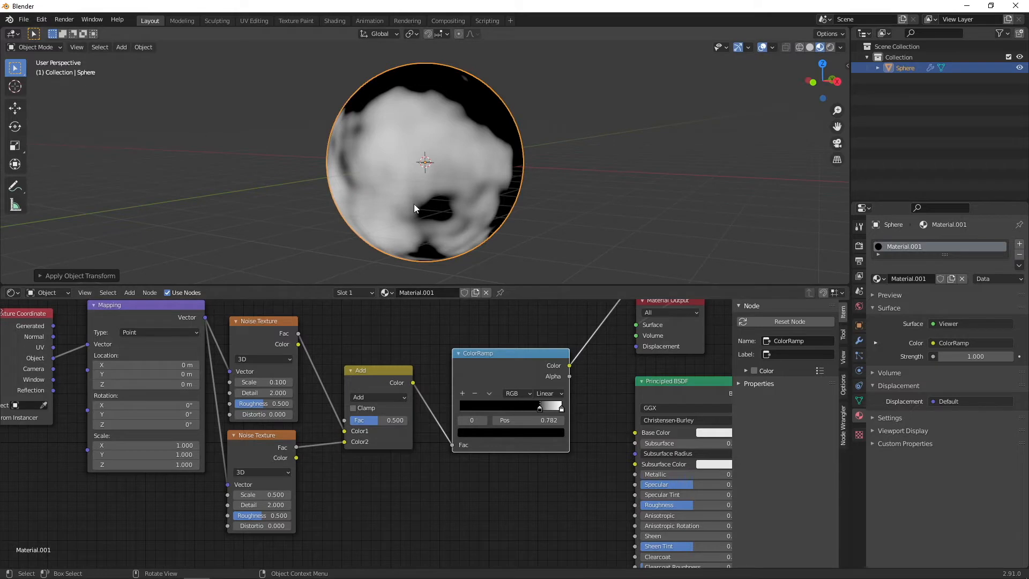
middle_drag(364, 203, 336, 261)
Step: Set the Scale to 0.8 on the upper Noise Texture and 0.2 on the lower, keeping the black stop at 0.782
middle_drag(348, 349, 391, 343)
scroll(380, 393, up, 2)
mouse_move(336, 355)
mouse_down()
mouse_move(361, 356)
mouse_move(351, 356)
mouse_up()
mouse_move(313, 494)
mouse_down()
mouse_move(279, 493)
mouse_move(316, 499)
mouse_up()
drag(664, 395, 652, 394)
middle_drag(471, 204, 419, 184)
drag(652, 392, 666, 392)
middle_drag(466, 257, 281, 227)
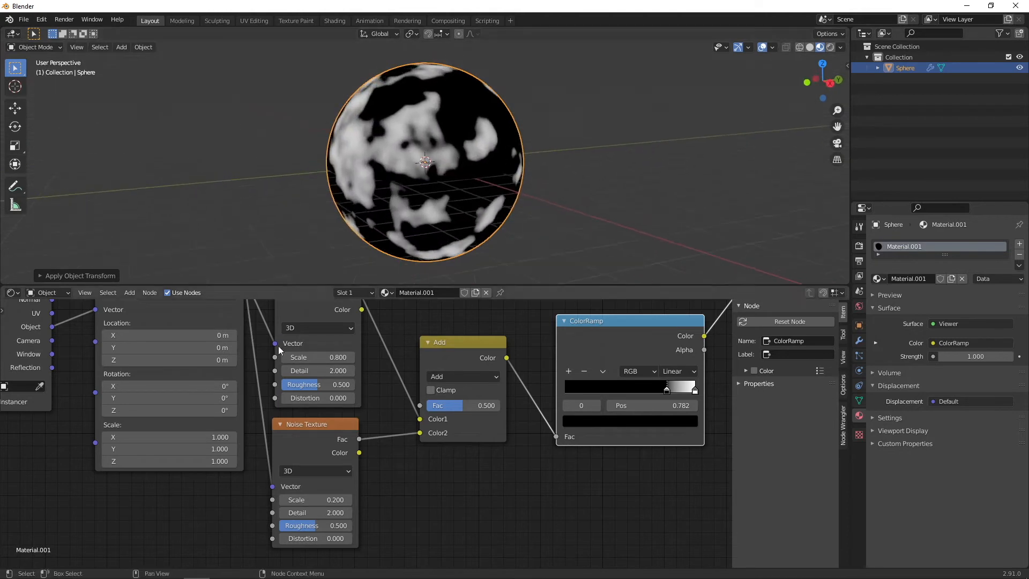
Step: Raise the Detail to 5.1 on the upper Noise Texture and 4.8 on the lower Noise Texture
drag(316, 370, 383, 370)
scroll(414, 150, up, 4)
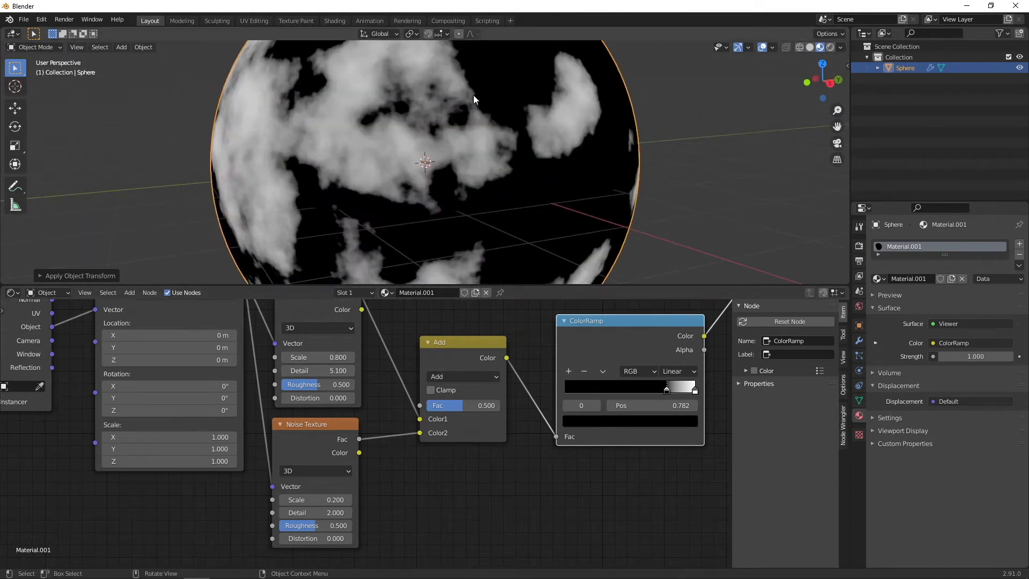
drag(297, 513, 389, 513)
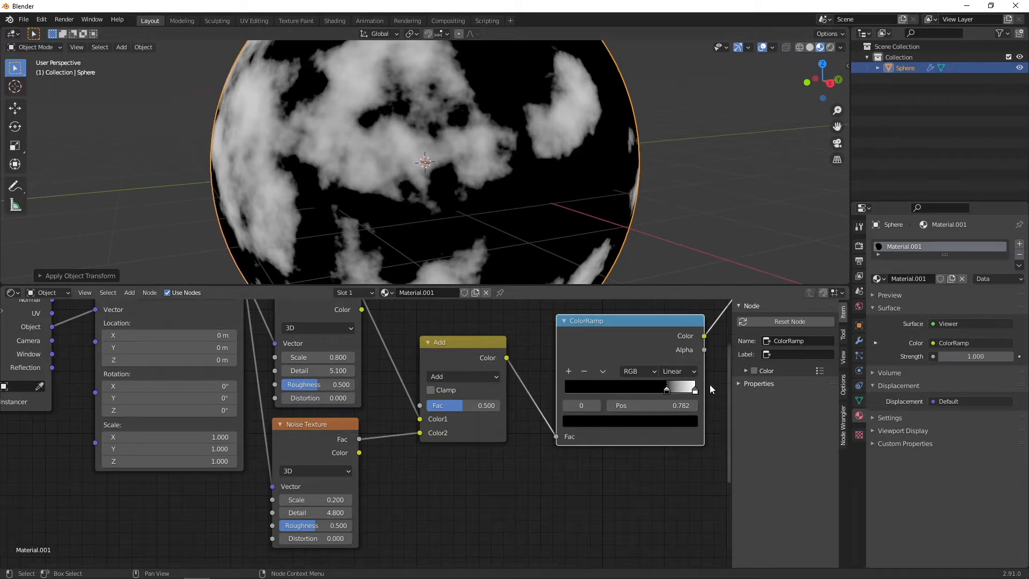
Step: Shift the ColorRamp's black stop to position 0.745, checking the pattern from several sides of the sphere
mouse_move(666, 389)
mouse_down()
mouse_move(649, 390)
mouse_move(677, 390)
mouse_move(663, 390)
mouse_up()
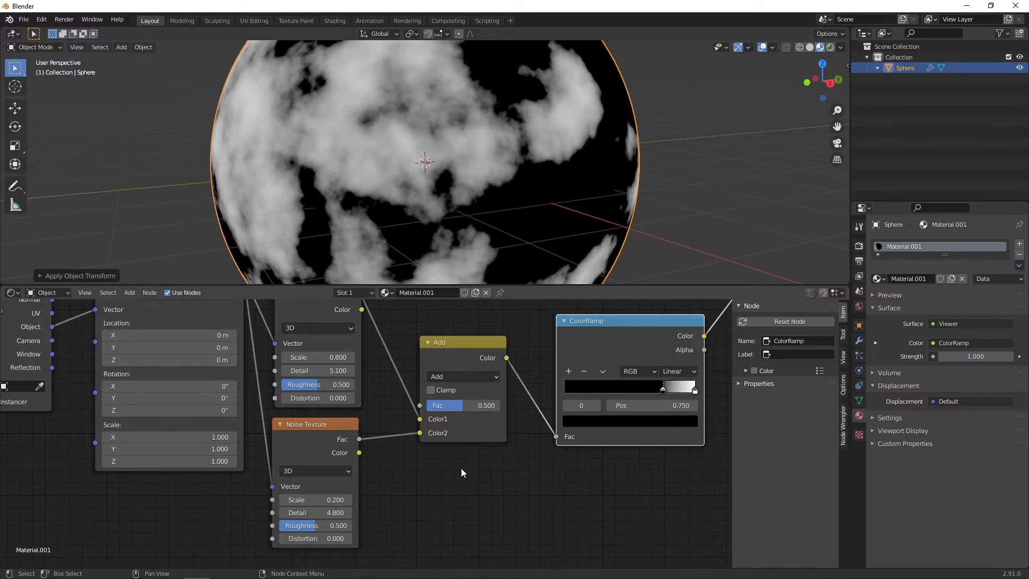
scroll(461, 471, down, 2)
scroll(493, 168, down, 3)
middle_drag(494, 168, 433, 143)
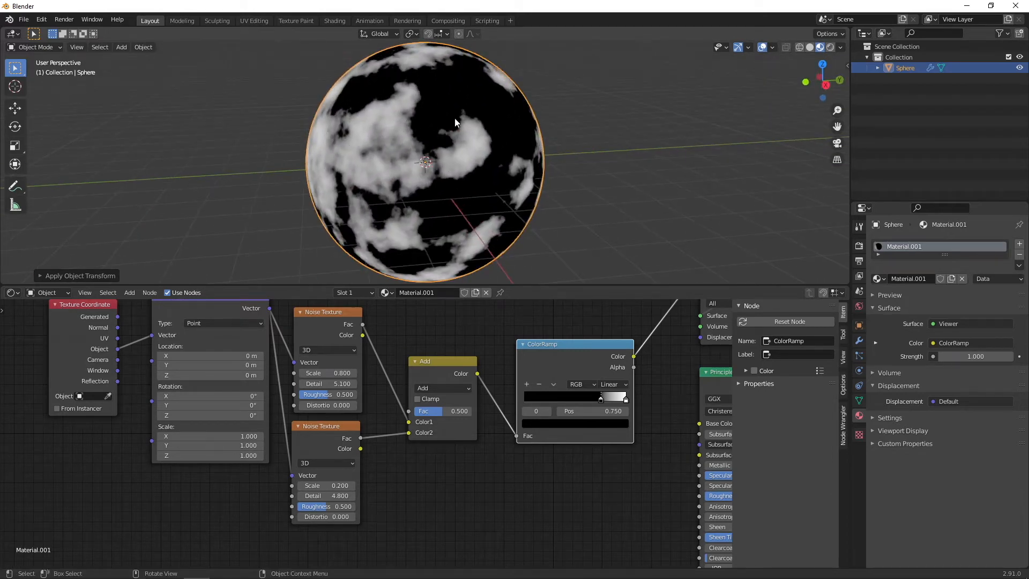
middle_drag(448, 202, 430, 110)
middle_drag(495, 466, 408, 477)
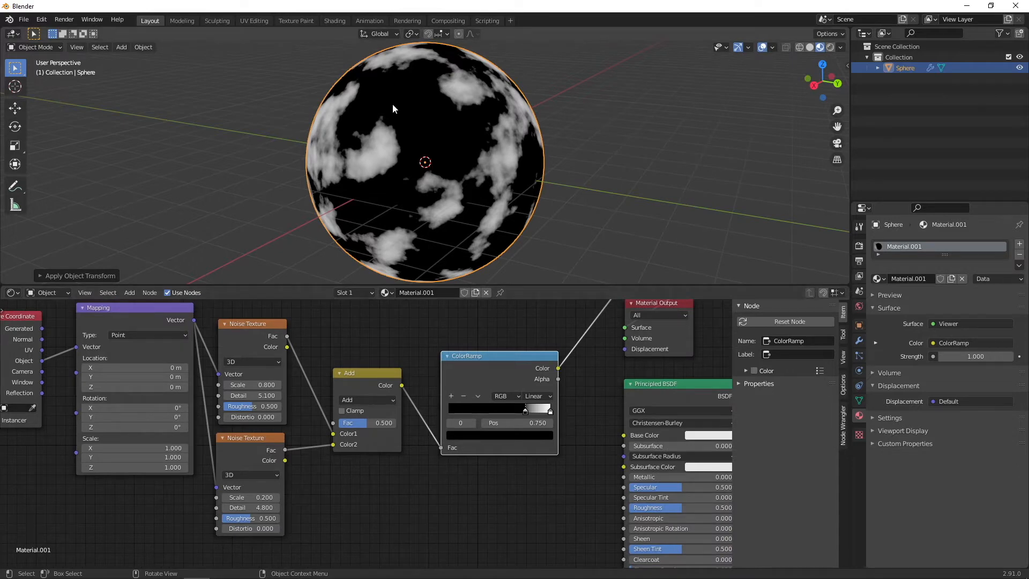
middle_drag(468, 353, 384, 401)
scroll(454, 362, up, 5)
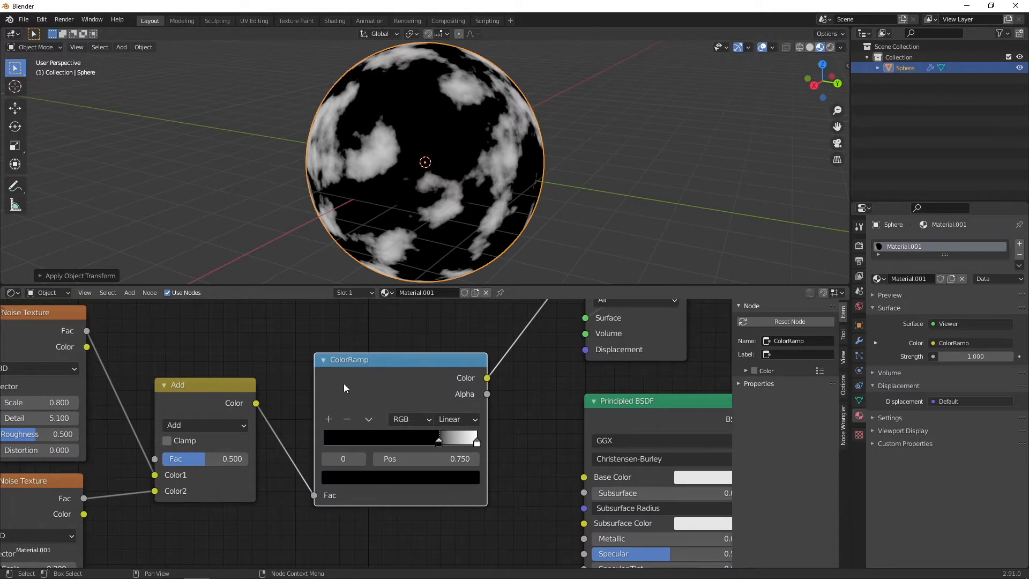
drag(440, 447, 438, 445)
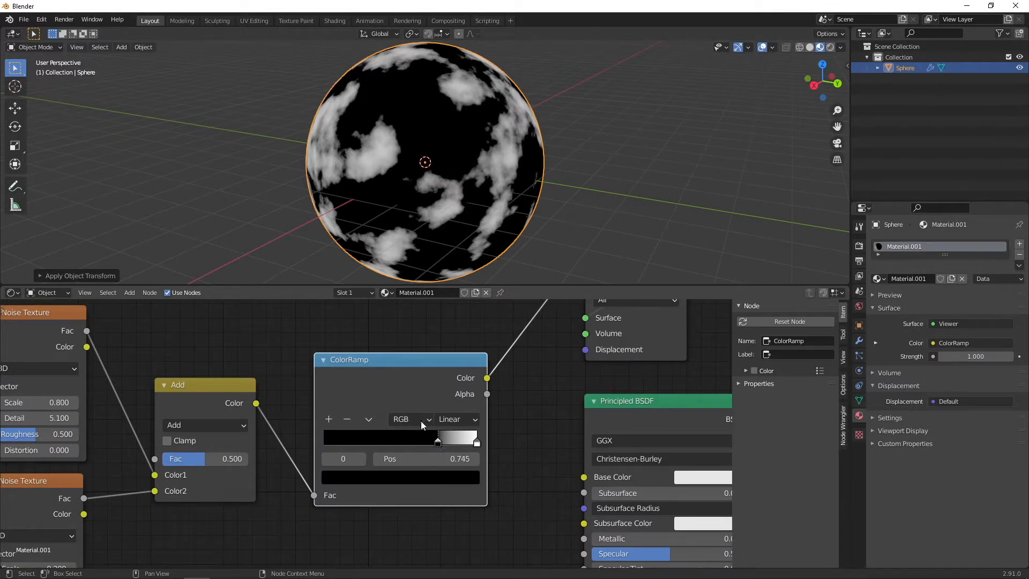
Step: Change the color of the ColorRamp's black stop to a dark navy blue
click(437, 477)
scroll(393, 318, up, 10)
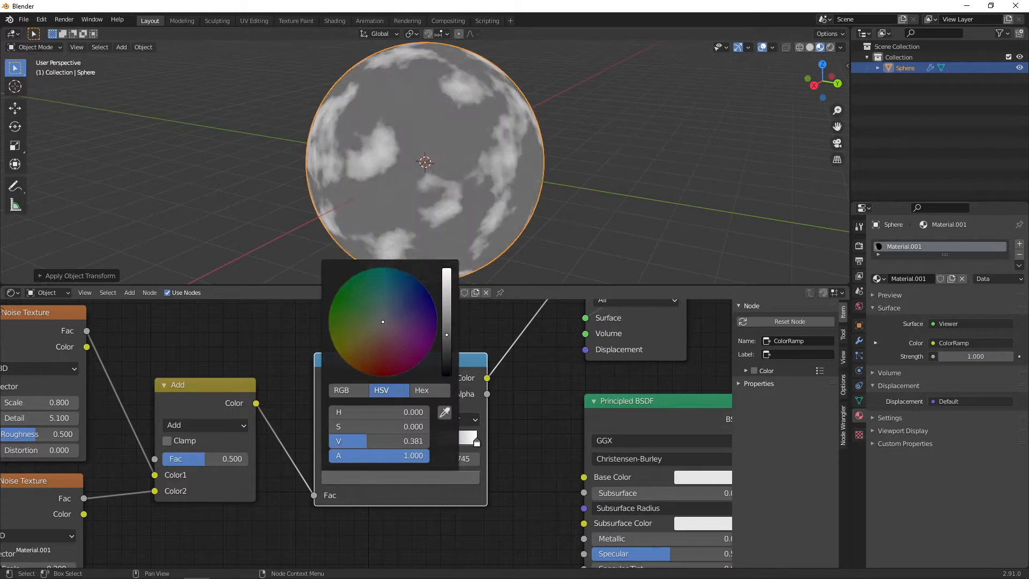
scroll(393, 318, down, 5)
drag(394, 318, 446, 353)
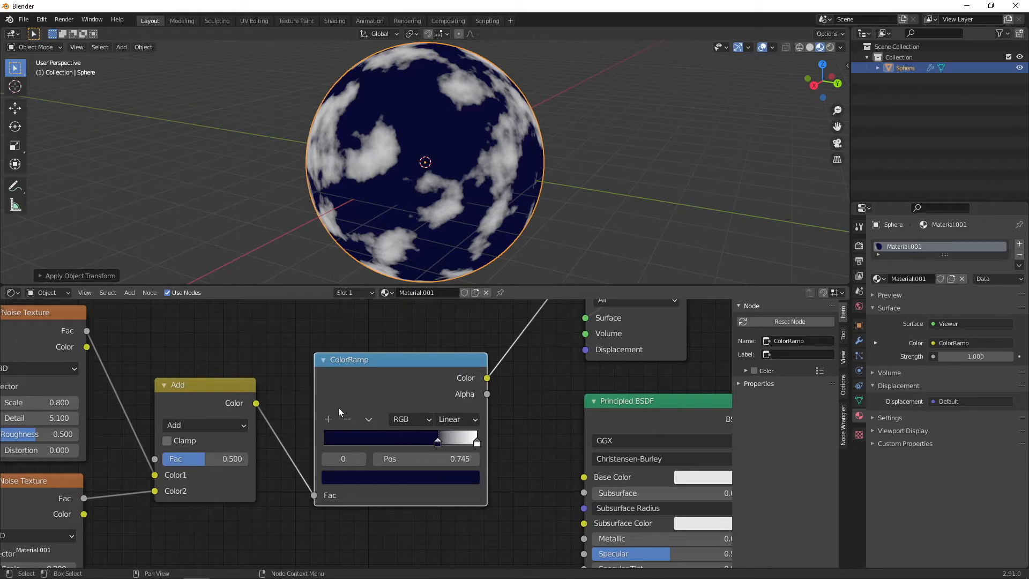
Step: Add a stop to the ColorRamp at position 0.795 between the navy and white stops and color it medium blue
click(329, 420)
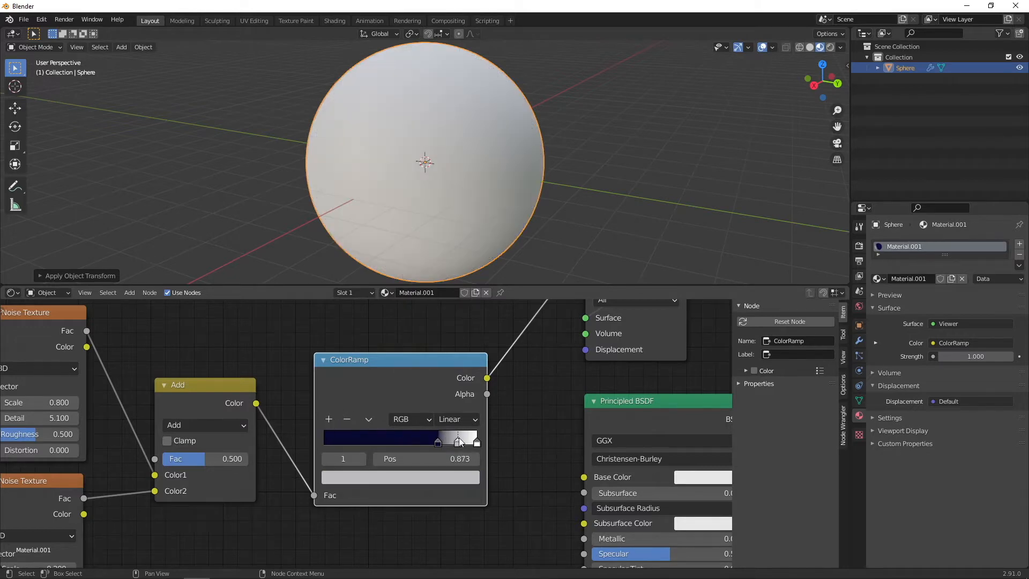
drag(456, 443, 447, 444)
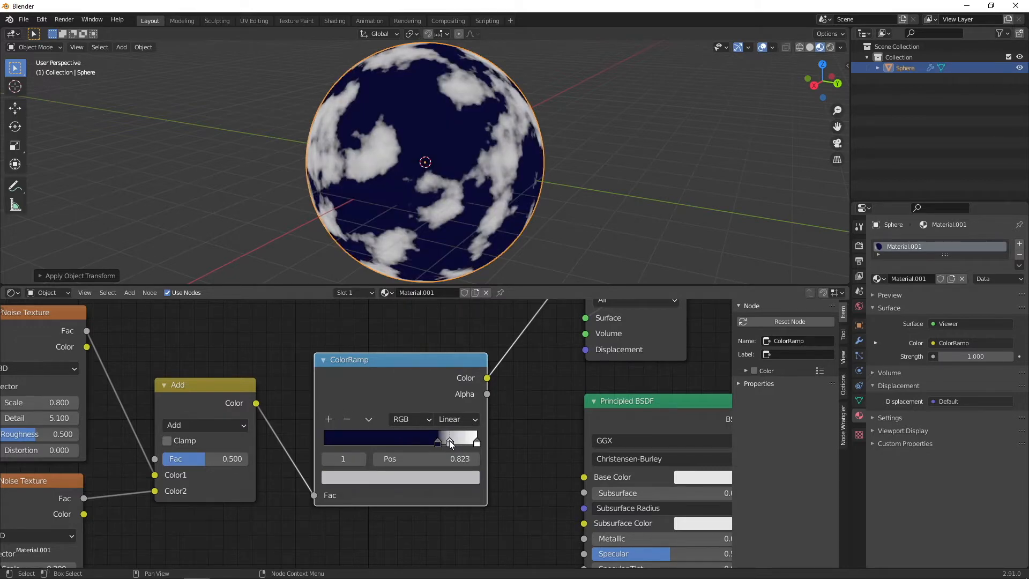
click(435, 480)
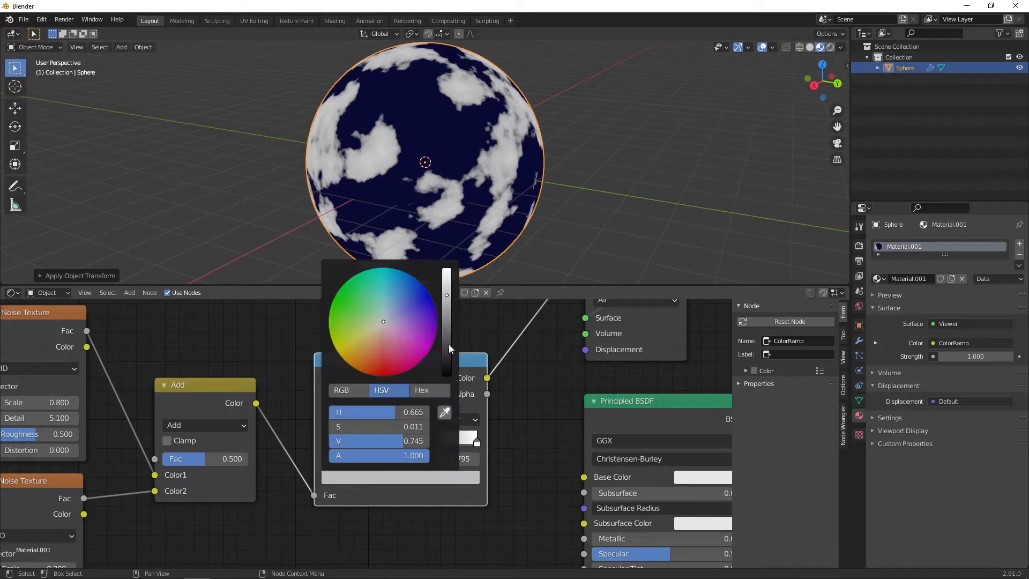
click(415, 300)
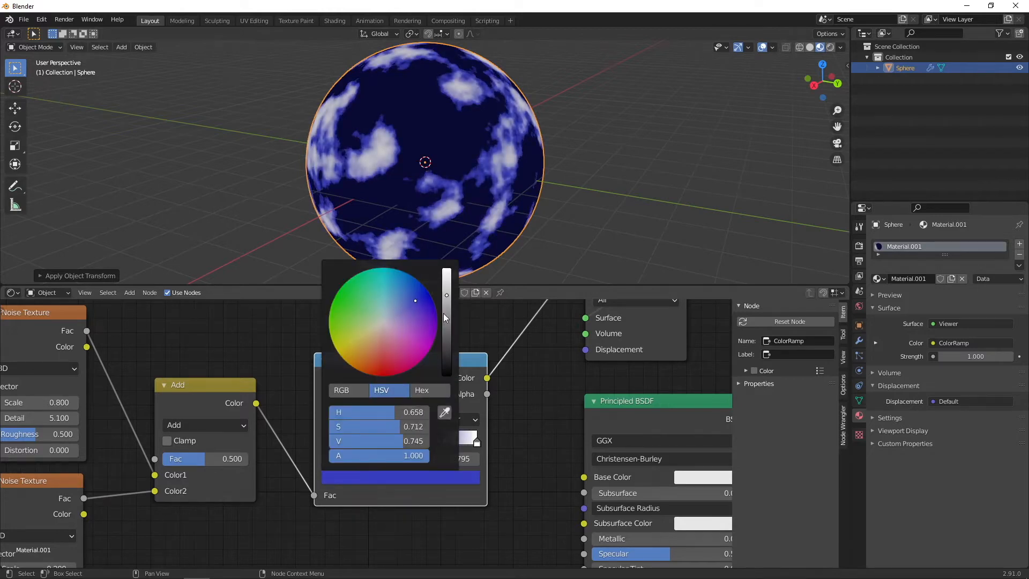
drag(446, 297, 446, 325)
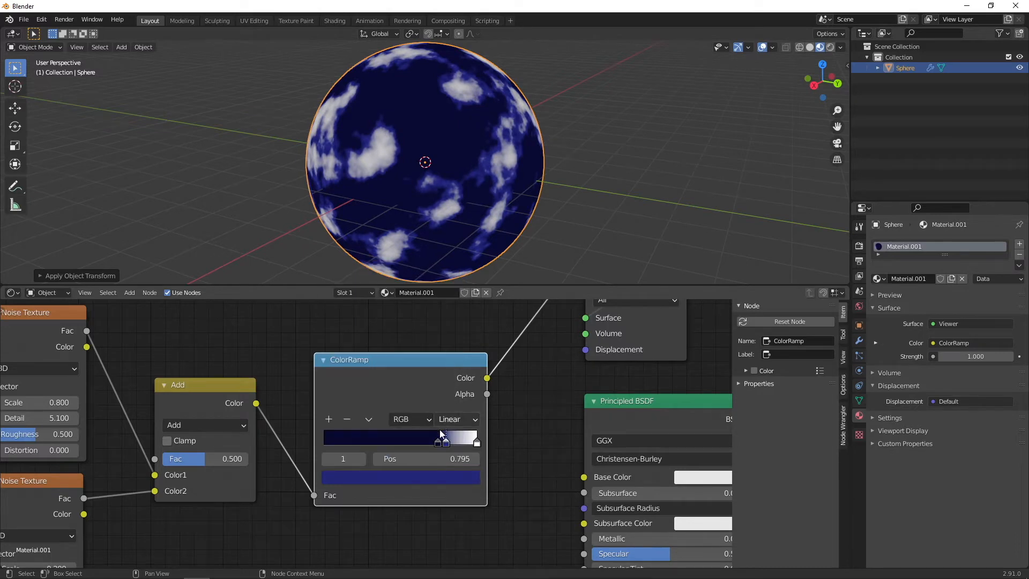
Step: Move the ColorRamp's navy stop further toward the start of the ramp and the medium blue stop to position 0.741
mouse_move(438, 442)
mouse_down()
mouse_move(417, 443)
mouse_move(449, 442)
mouse_move(407, 443)
mouse_up()
middle_drag(425, 218, 396, 205)
drag(444, 442, 437, 442)
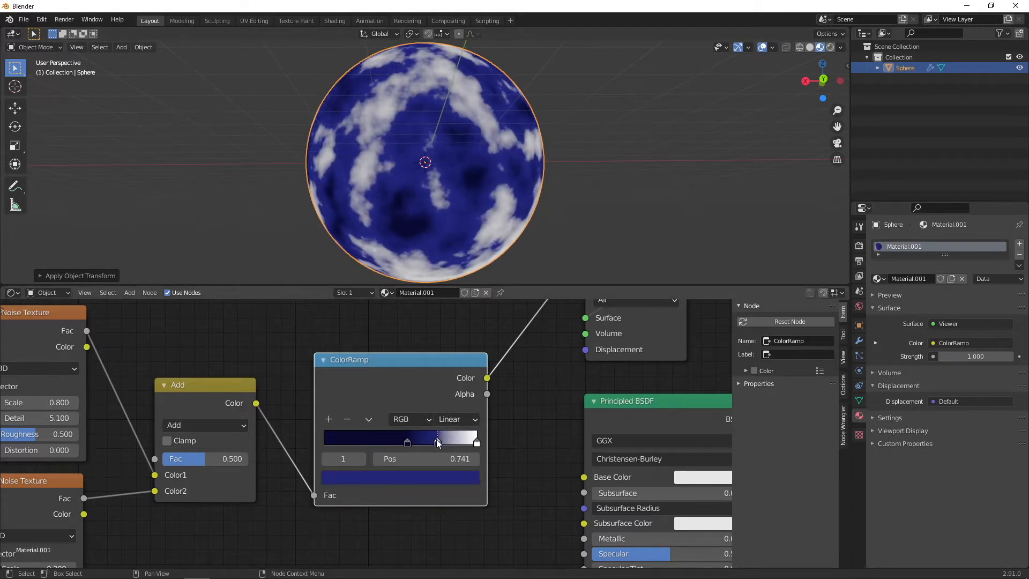
Step: Add a ColorRamp stop at position 0.870 and color it dark mustard with hue 0.128, saturation 0.778 and value 0.317
click(329, 419)
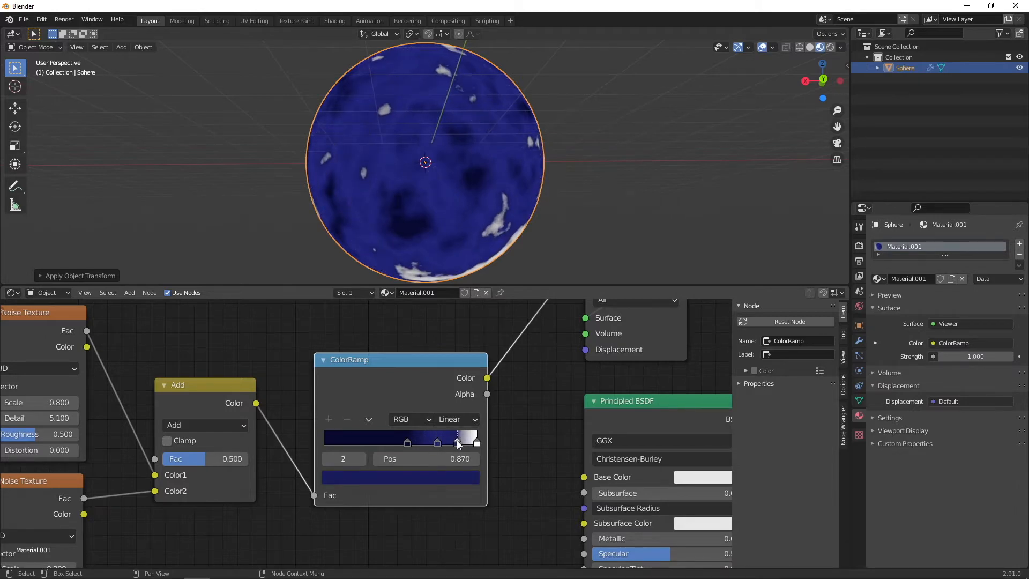
click(439, 477)
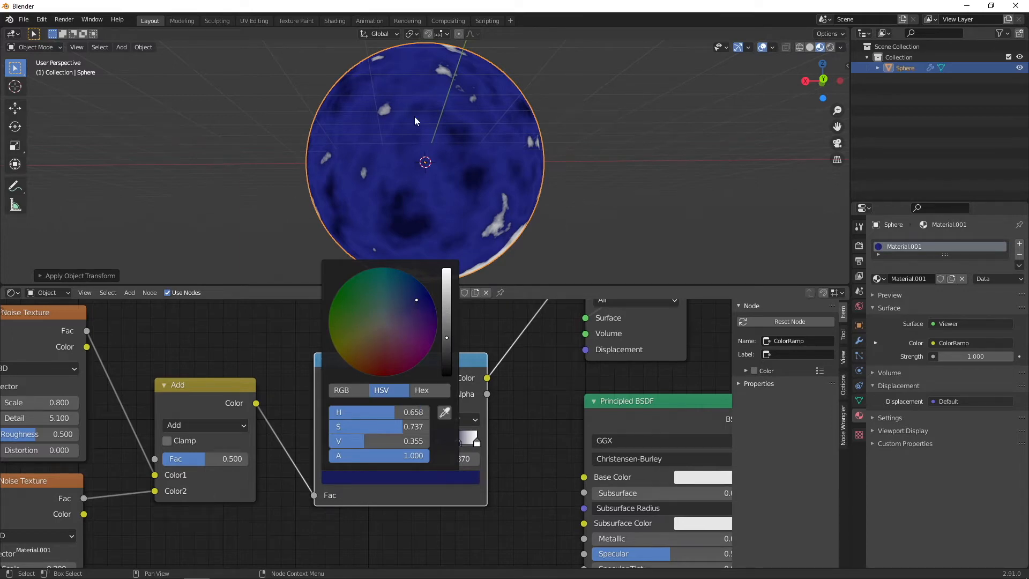
click(450, 476)
drag(403, 320, 352, 351)
drag(445, 342, 446, 343)
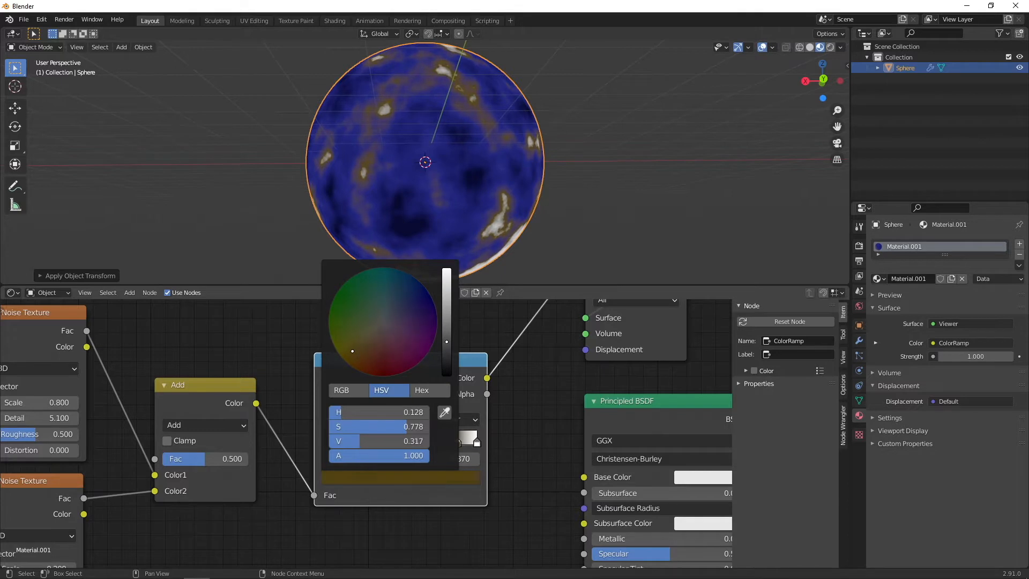
Step: Change the color of the ColorRamp's white end stop to a very dark green
scroll(369, 106, up, 4)
middle_drag(371, 108, 424, 137)
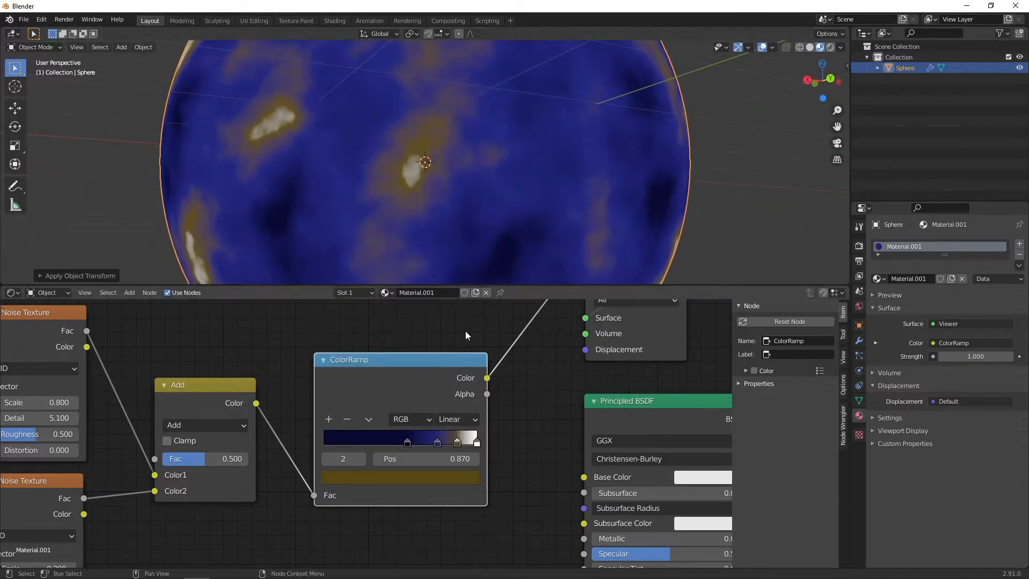
click(476, 442)
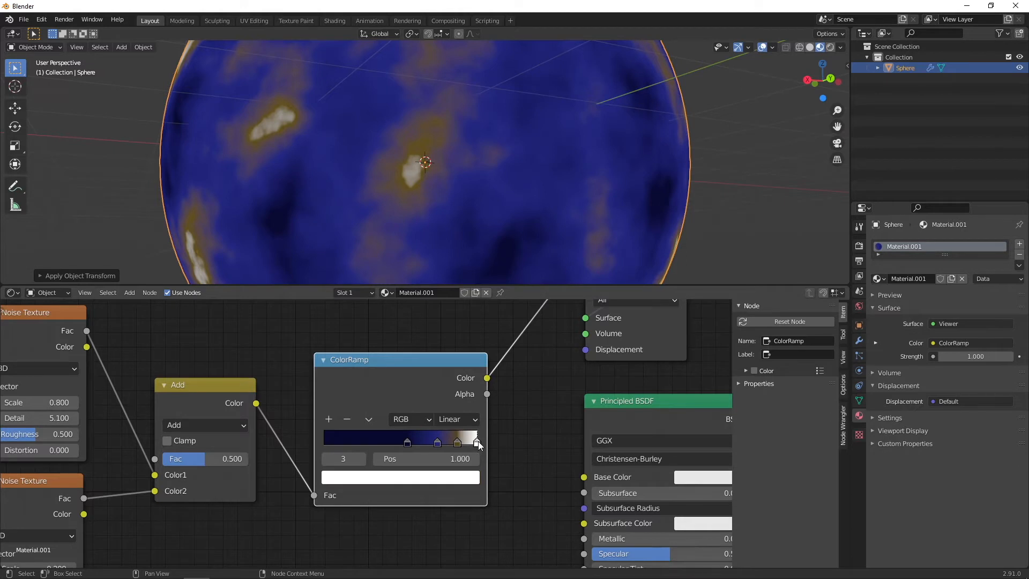
click(464, 482)
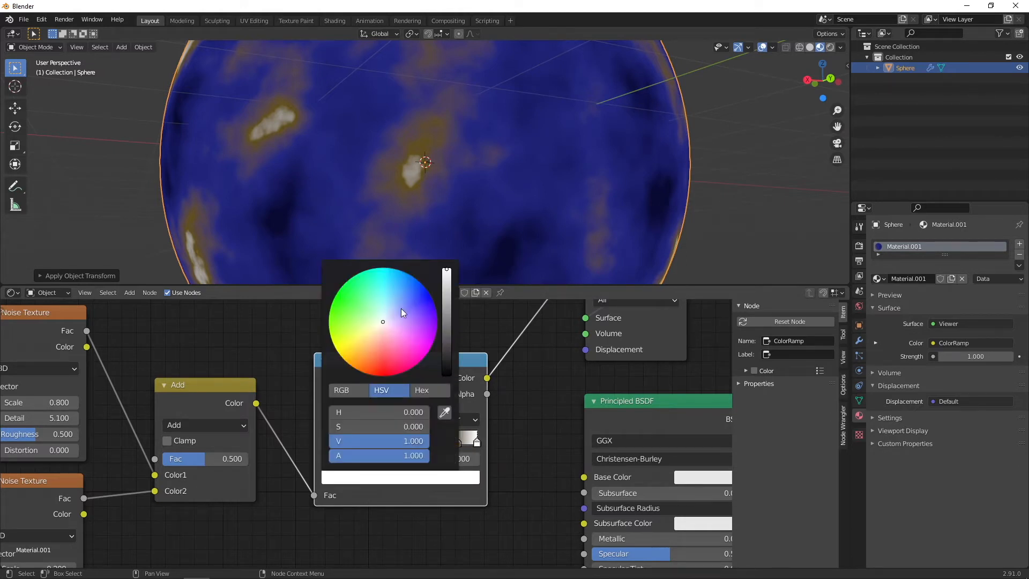
drag(345, 306, 337, 297)
drag(446, 276, 431, 360)
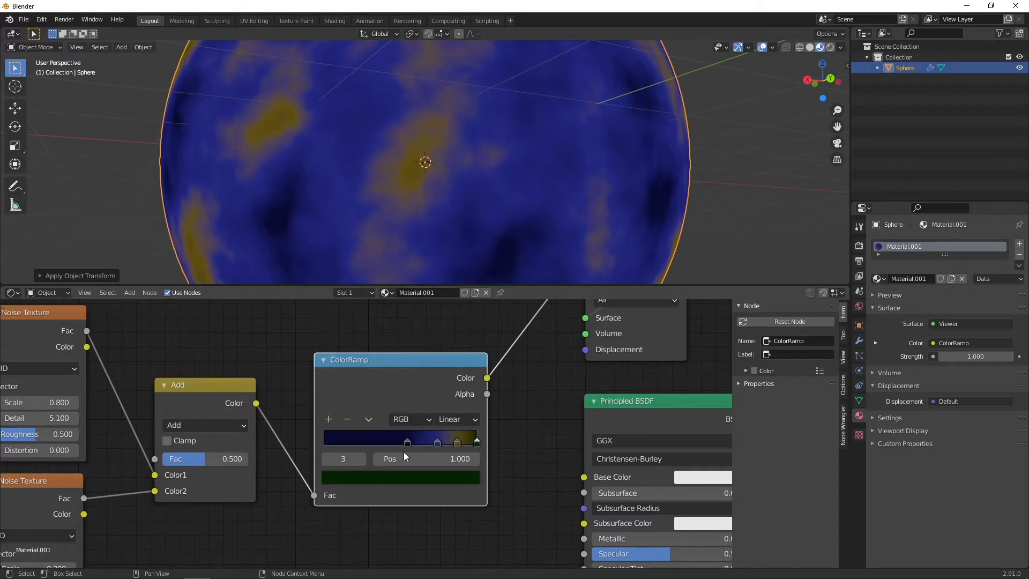
Step: Add a ColorRamp stop at position 0.935 between the mustard and green stops and color it dark brown
click(330, 420)
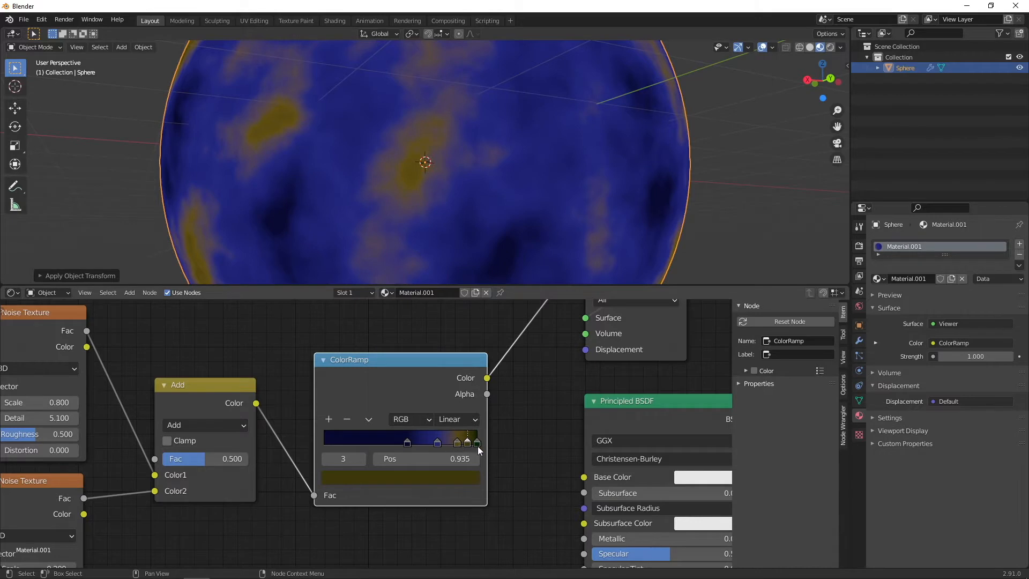
click(450, 482)
drag(444, 347, 446, 361)
drag(381, 348, 361, 364)
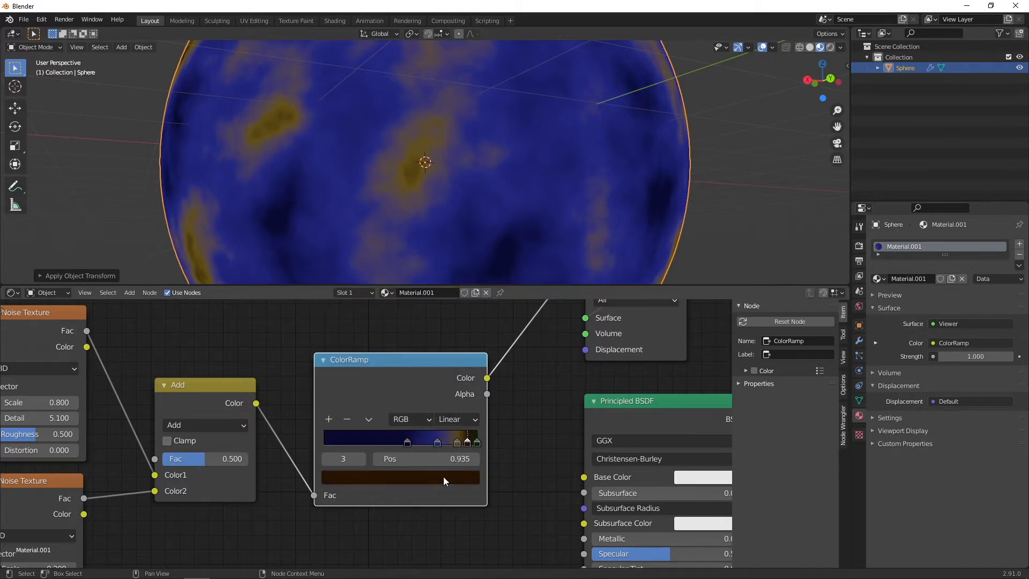
Step: Tighten the land colors on the ColorRamp by moving mustard closer to blue, brown to 0.862 and dark green to 0.873
mouse_move(439, 442)
mouse_down()
mouse_move(430, 445)
mouse_move(451, 442)
mouse_up()
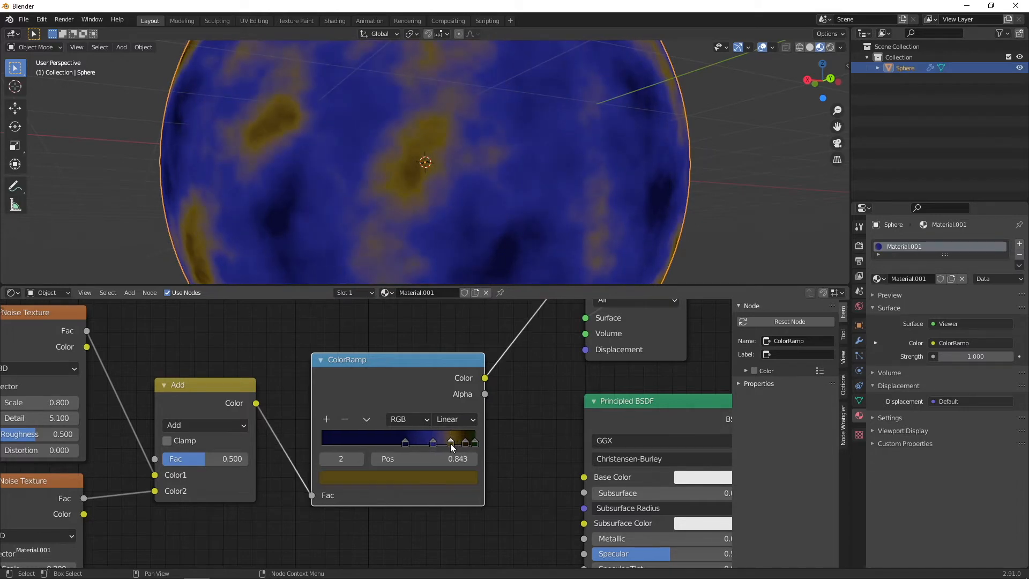
drag(465, 442, 453, 445)
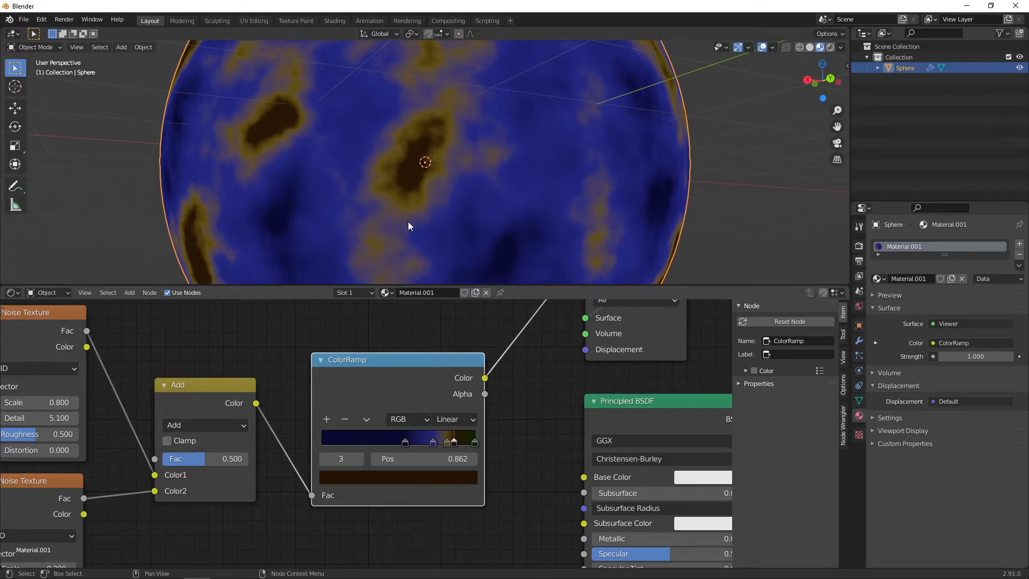
click(447, 442)
drag(452, 441, 454, 444)
Step: Examine the mustard and brown coastline bands around the green land areas on the sphere, both close up and from further away
middle_drag(319, 214, 410, 189)
scroll(376, 219, down, 3)
scroll(379, 221, up, 3)
scroll(410, 189, up, 2)
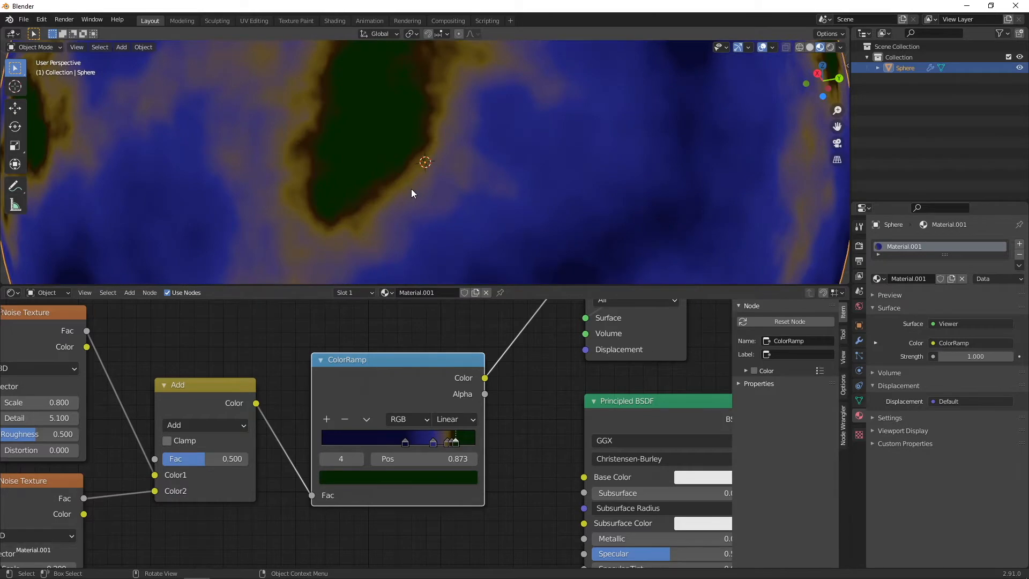
scroll(414, 184, down, 1)
scroll(416, 180, up, 1)
scroll(414, 182, down, 1)
scroll(413, 182, down, 2)
Step: Raise the Add node's Fac to 0.592 and the upper Noise Texture's Scale to 0.9
middle_drag(292, 406, 370, 398)
scroll(362, 428, down, 1)
scroll(368, 434, down, 1)
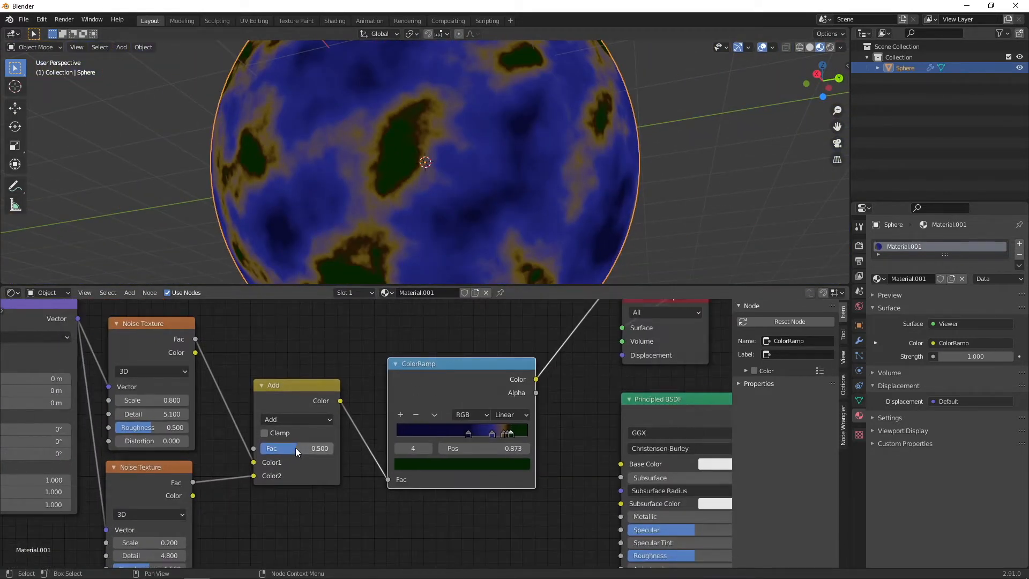
drag(298, 449, 305, 448)
scroll(407, 241, down, 3)
middle_drag(419, 191, 509, 237)
drag(156, 400, 165, 401)
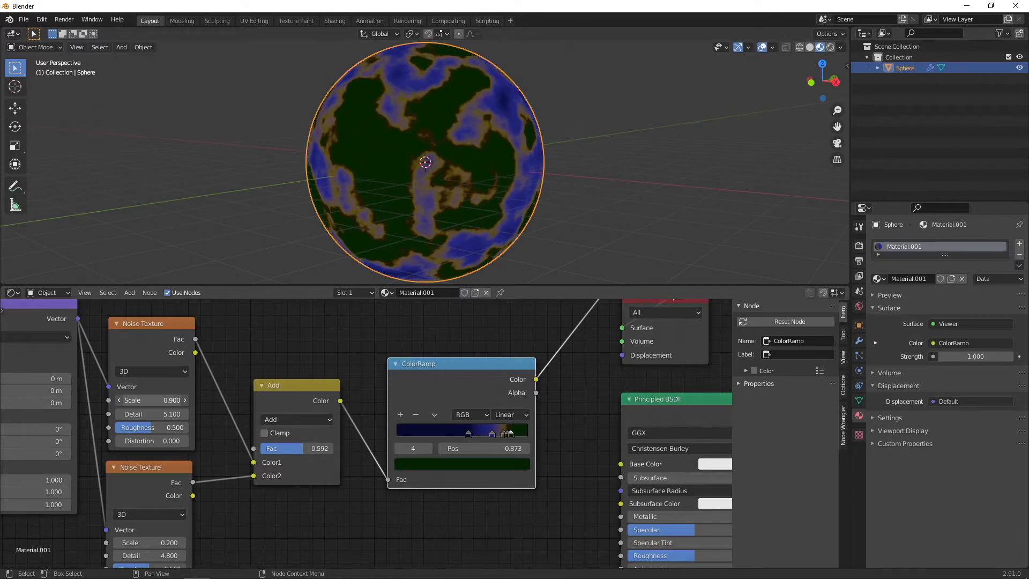
Step: Shift the ColorRamp's navy stop to position 0.595, checking the ocean areas from several sides of the sphere
middle_drag(484, 256, 367, 248)
scroll(415, 185, up, 4)
scroll(415, 187, down, 3)
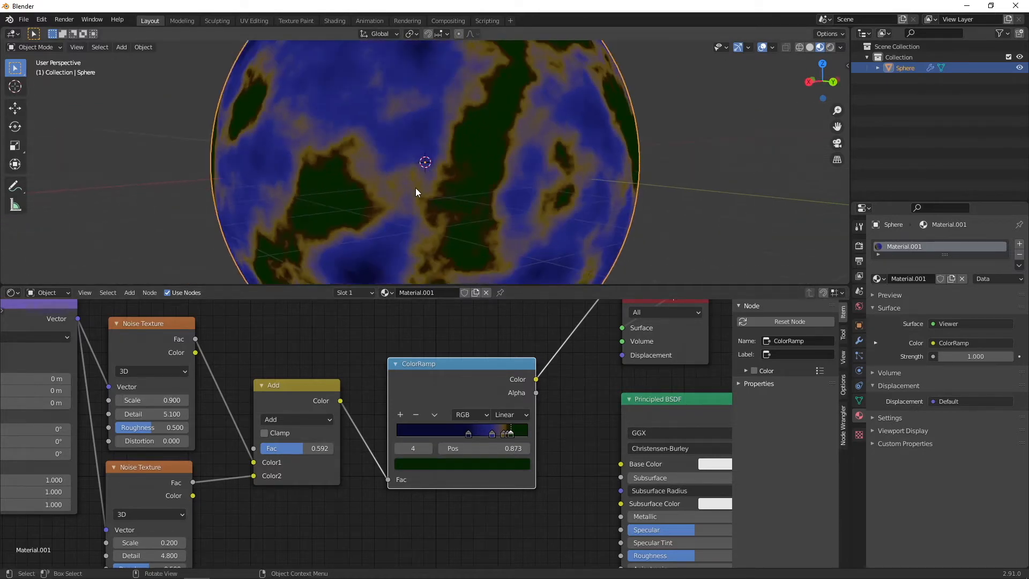
drag(478, 436, 476, 435)
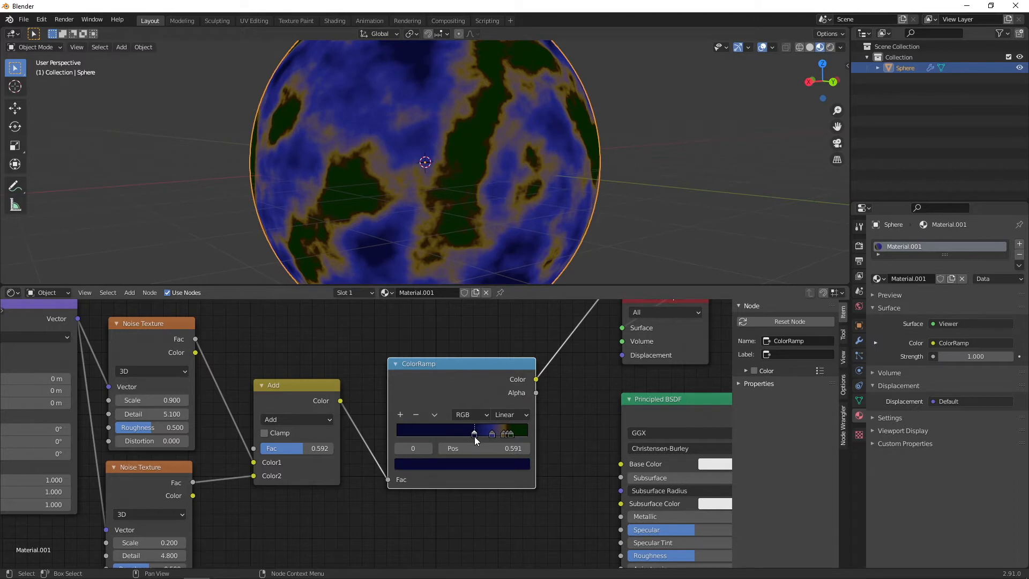
middle_drag(480, 279, 407, 214)
drag(477, 435, 475, 436)
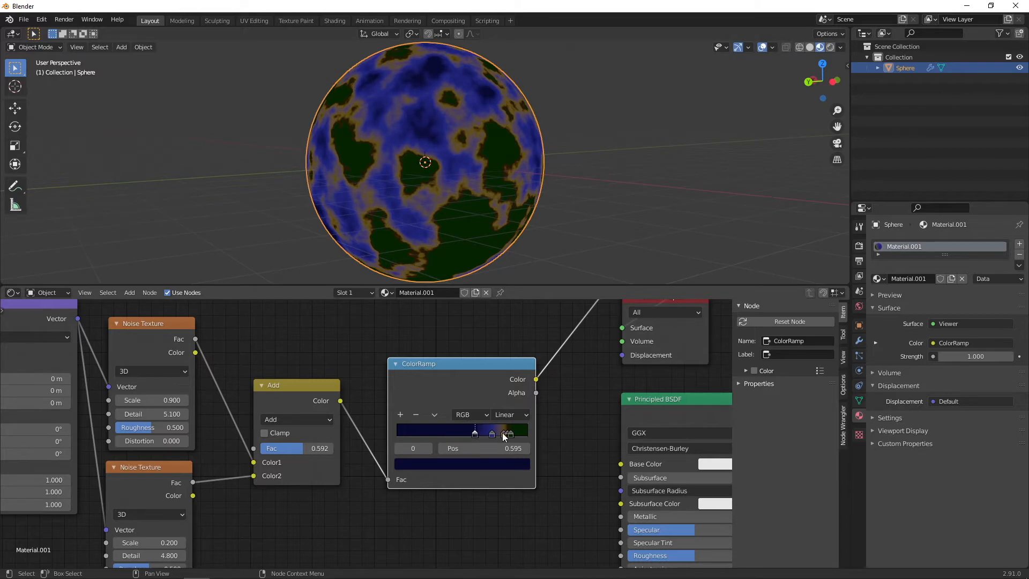
Step: Move the ColorRamp's dark green stop to position 0.923 to widen the brown transition
scroll(482, 432, up, 3)
drag(535, 435, 552, 443)
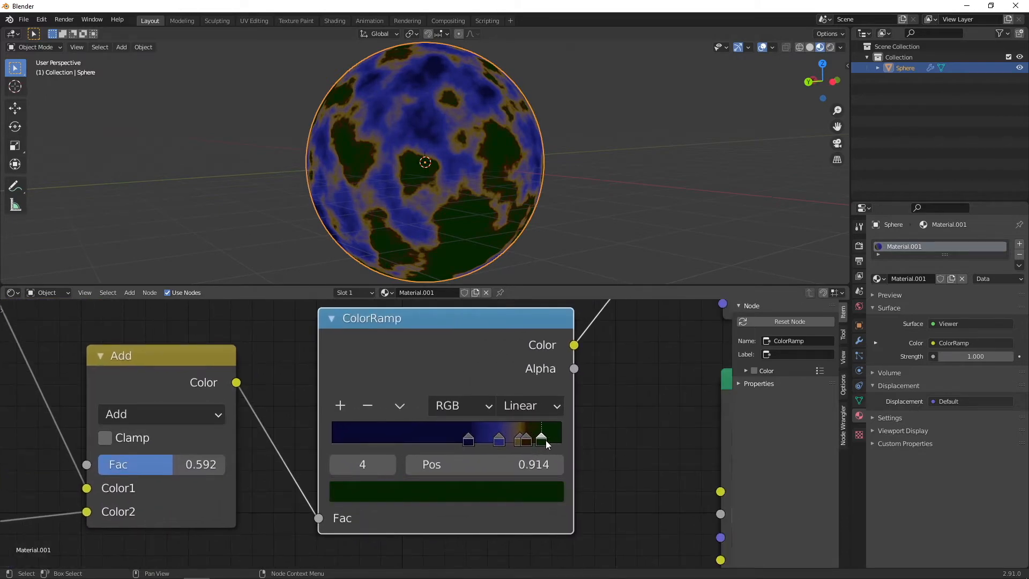
middle_drag(527, 223, 442, 206)
scroll(445, 211, up, 4)
scroll(513, 423, down, 4)
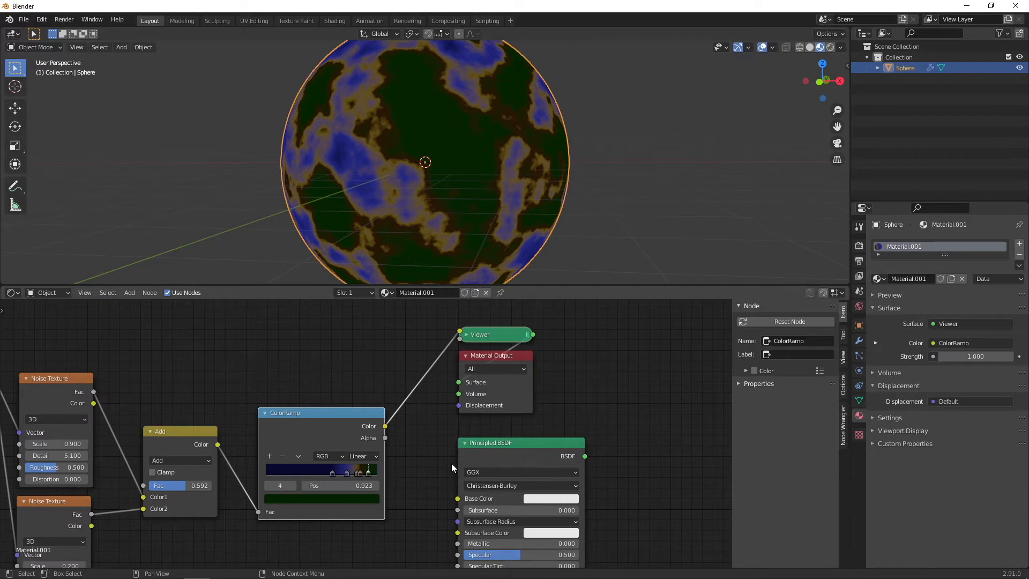
Step: Make room around the Principled BSDF and Material Output nodes and connect the ColorRamp's Color to the Principled BSDF's Base Color
drag(533, 447, 637, 379)
drag(506, 355, 490, 410)
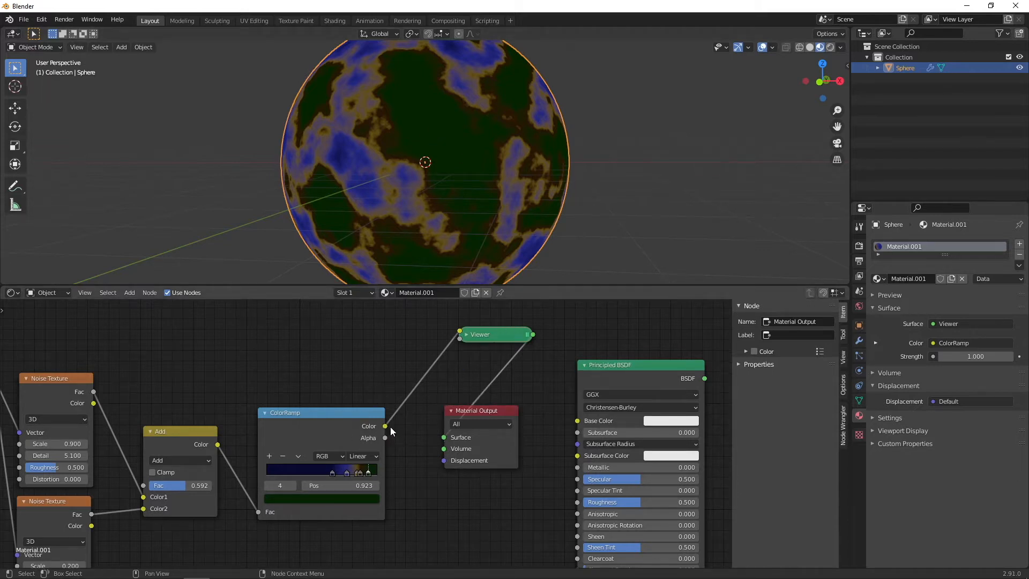
drag(385, 426, 578, 421)
Step: Place the Principled BSDF before the Material Output, connect its BSDF output to Surface, and delete the Viewer node
drag(642, 364, 482, 471)
drag(494, 410, 643, 395)
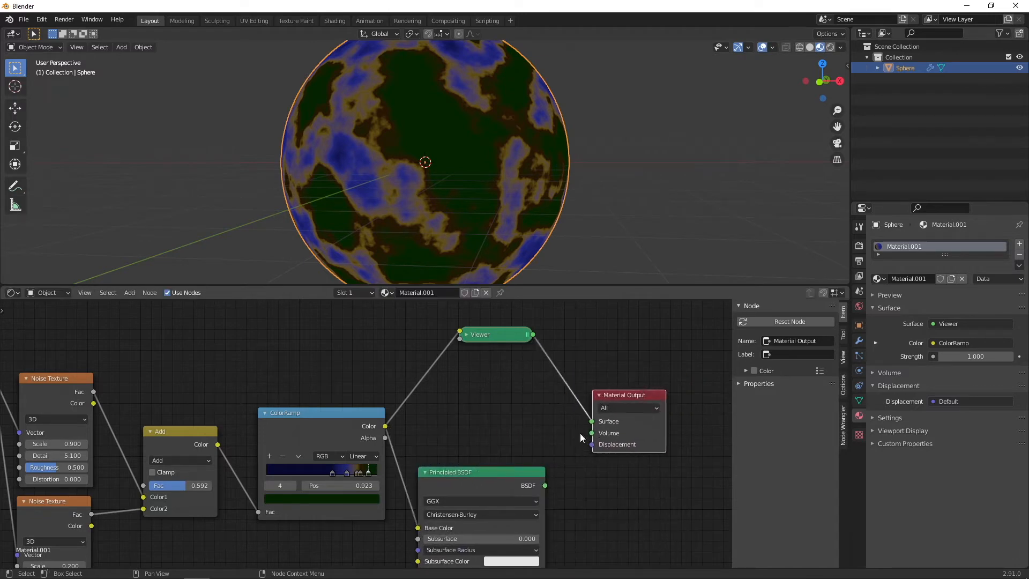
drag(484, 471, 494, 404)
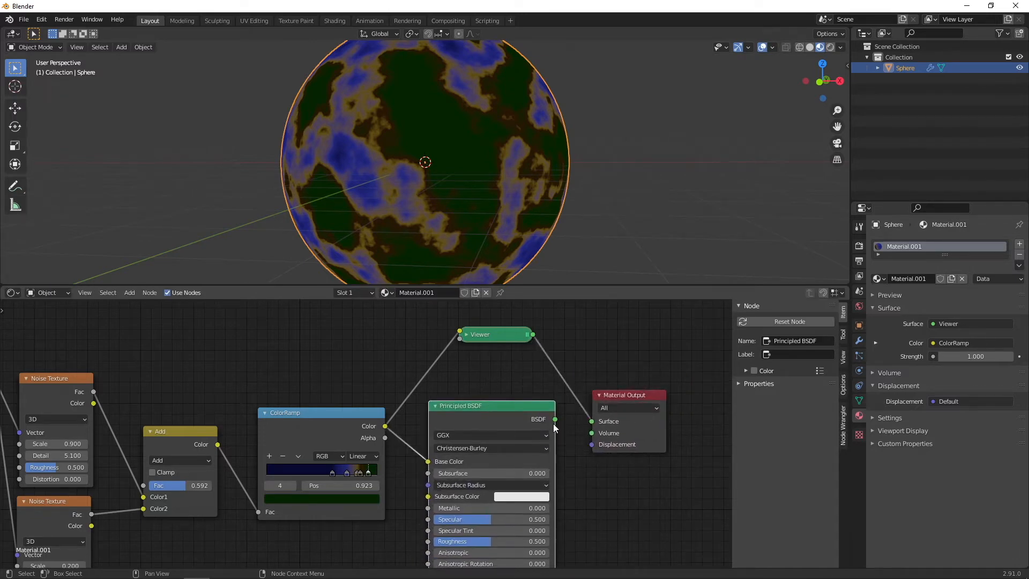
drag(556, 420, 593, 421)
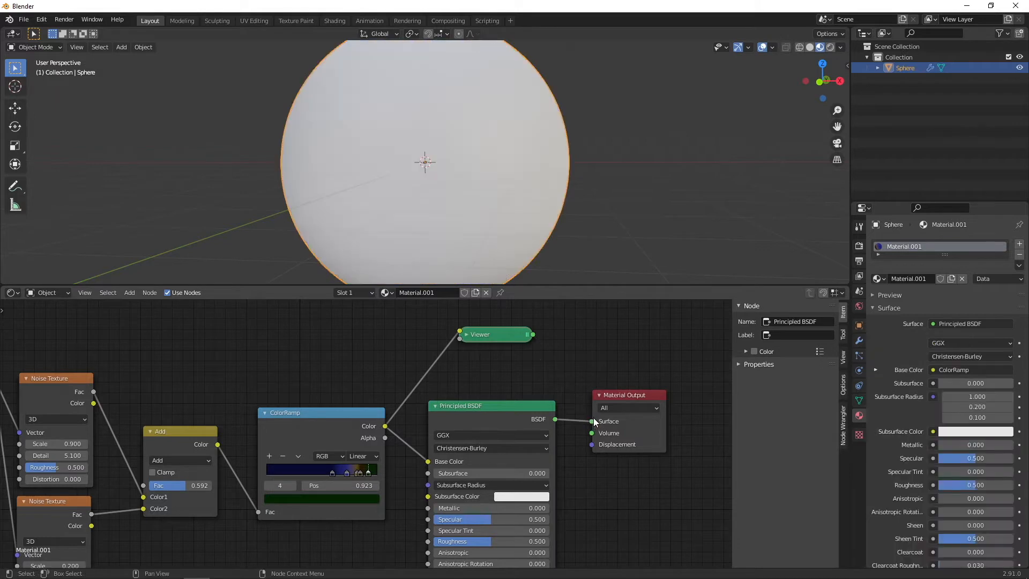
click(482, 336)
key(x)
Step: Examine the shaded planet material on the sphere from several sides
middle_drag(490, 238, 294, 182)
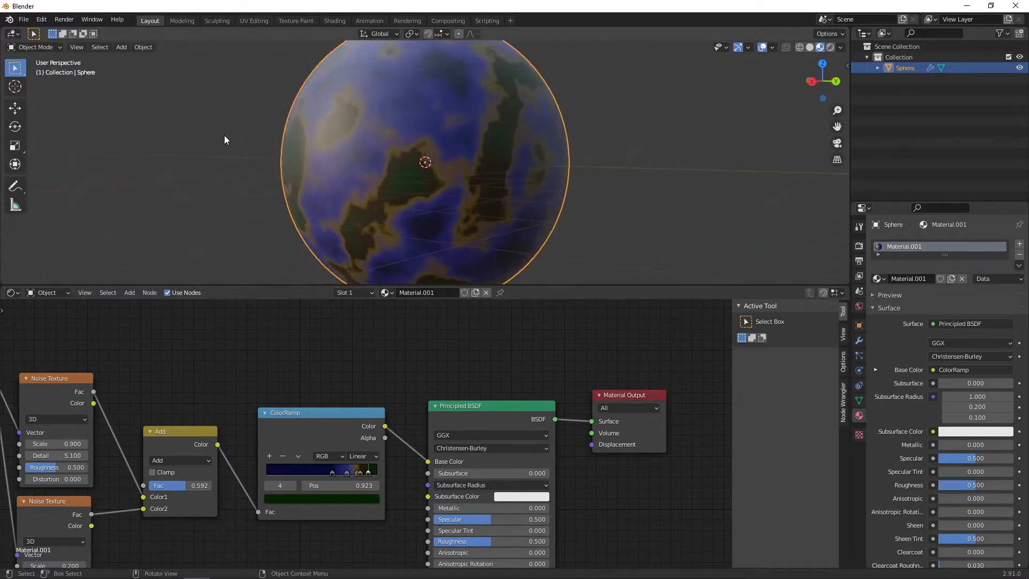
middle_drag(365, 181, 486, 202)
scroll(449, 366, down, 3)
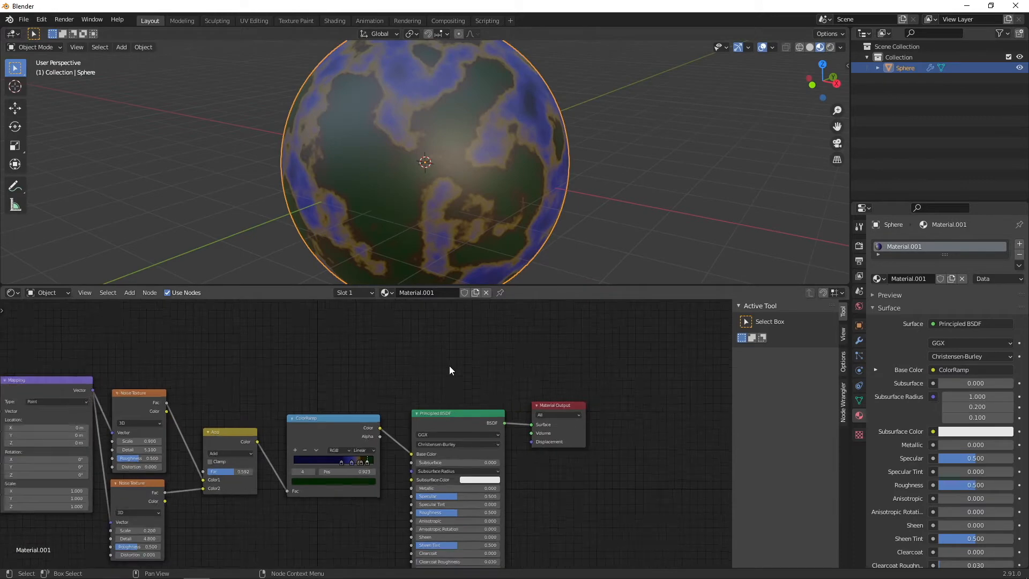
scroll(526, 349, up, 2)
middle_drag(474, 257, 442, 150)
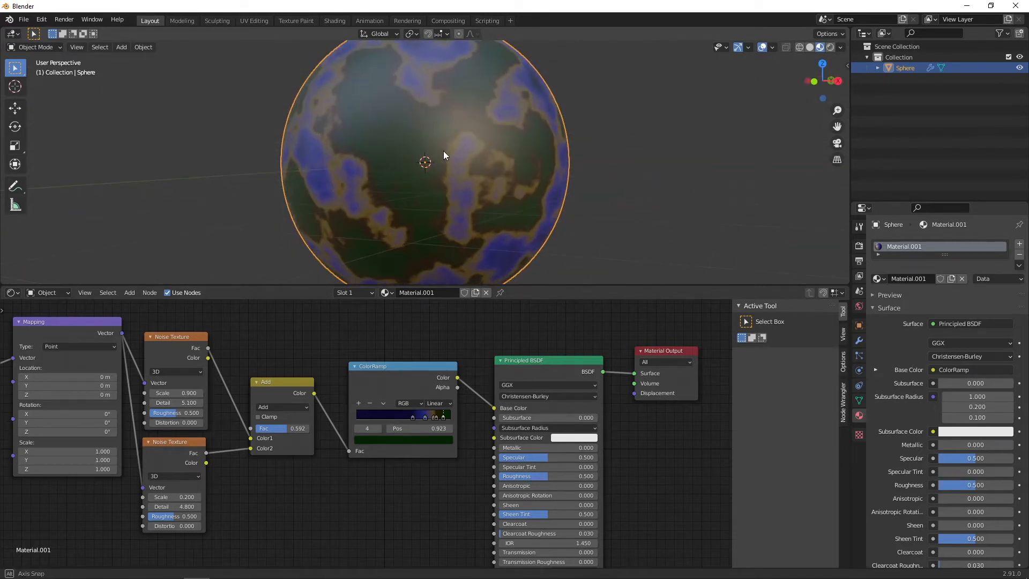
middle_drag(444, 104, 422, 145)
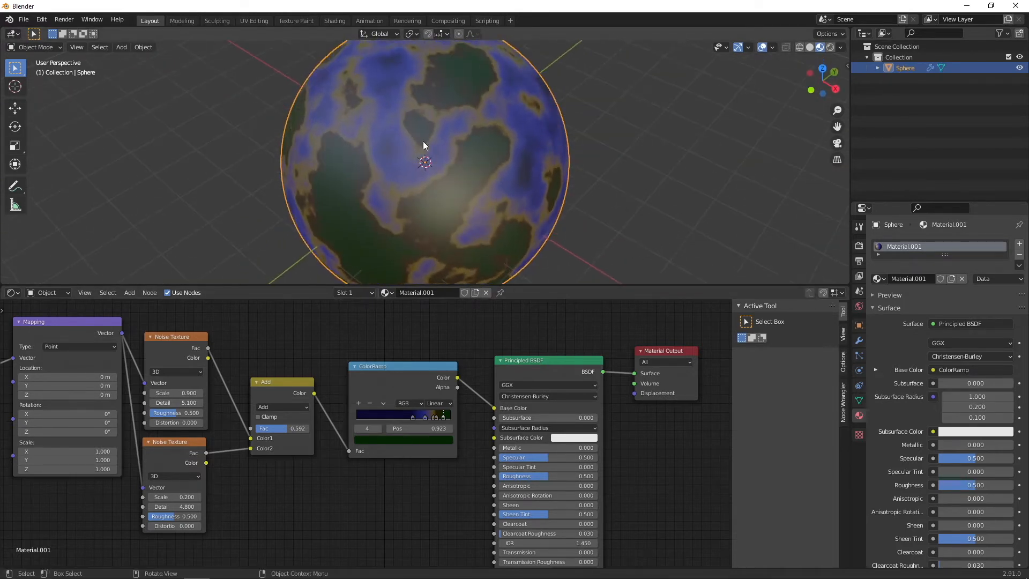
middle_drag(566, 234, 513, 204)
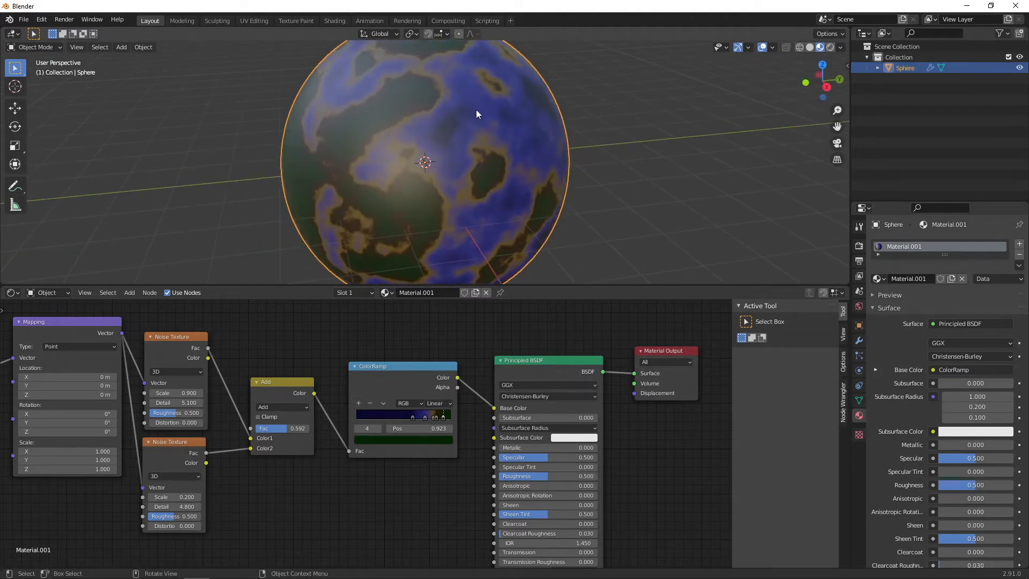
middle_drag(341, 164, 384, 126)
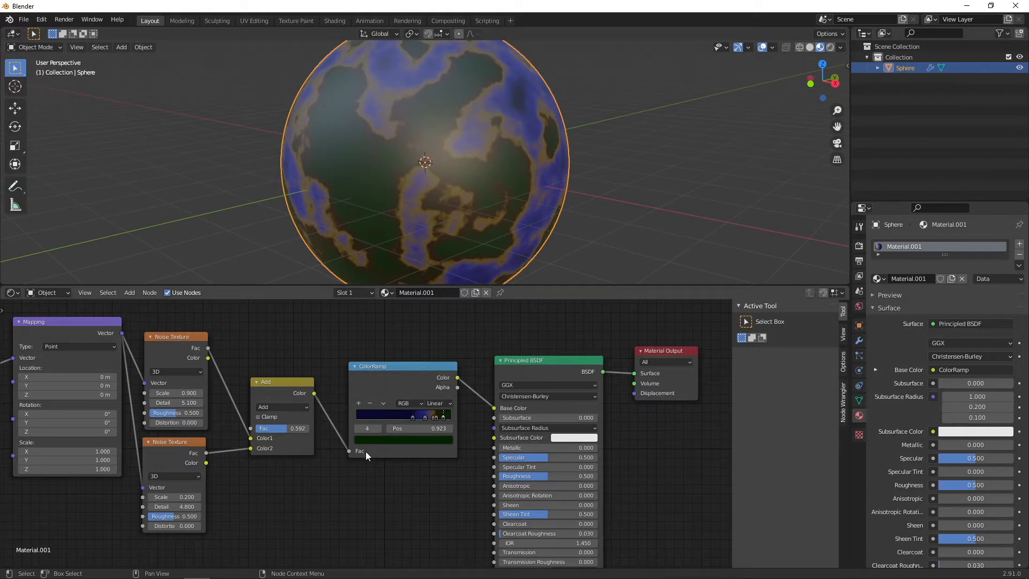
Step: Add a second ColorRamp node directly below the existing one in the planet material
middle_drag(341, 488, 346, 471)
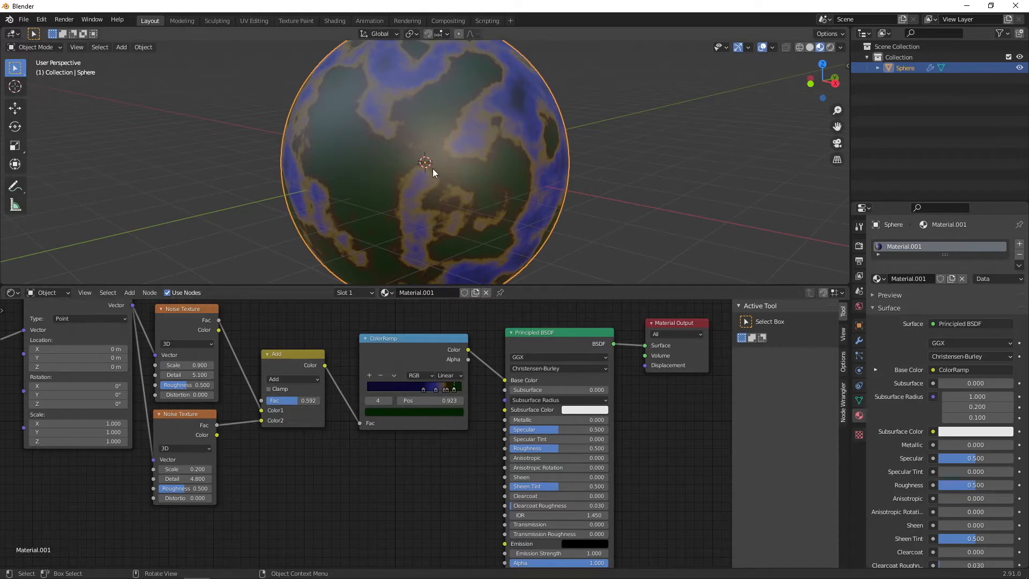
middle_drag(432, 168, 416, 173)
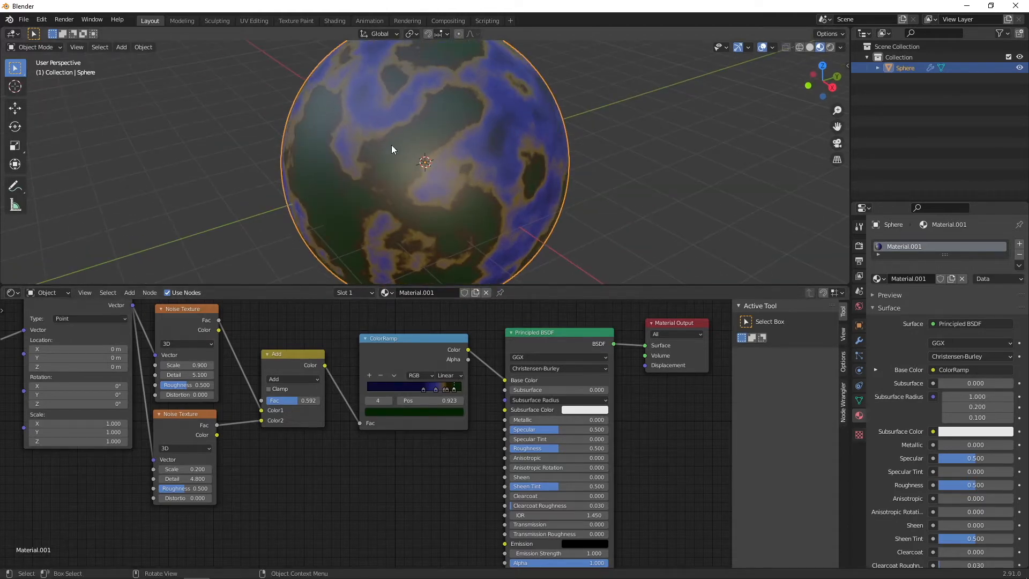
middle_drag(397, 408, 416, 399)
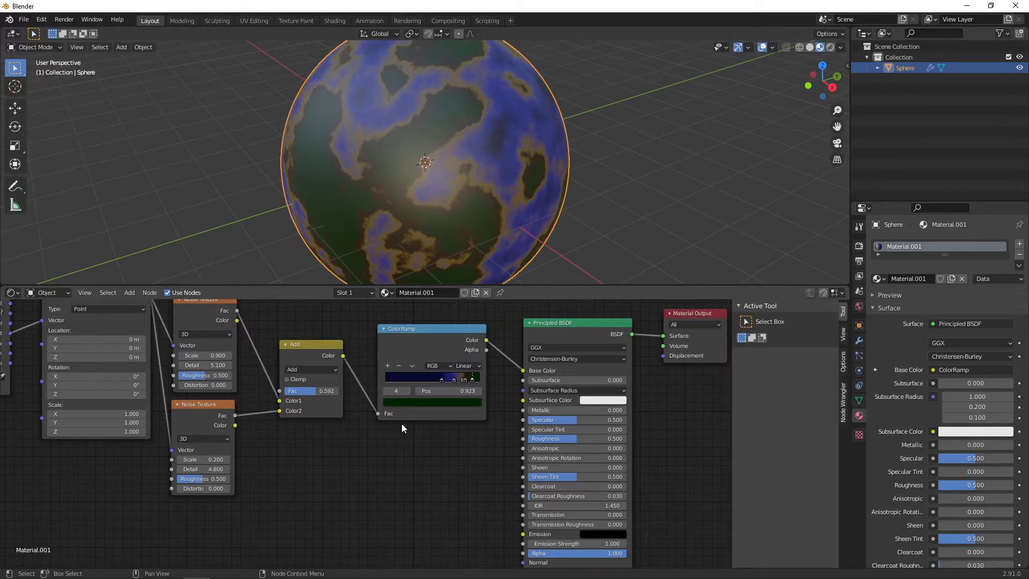
key(shift+a)
click(401, 469)
text(colo)
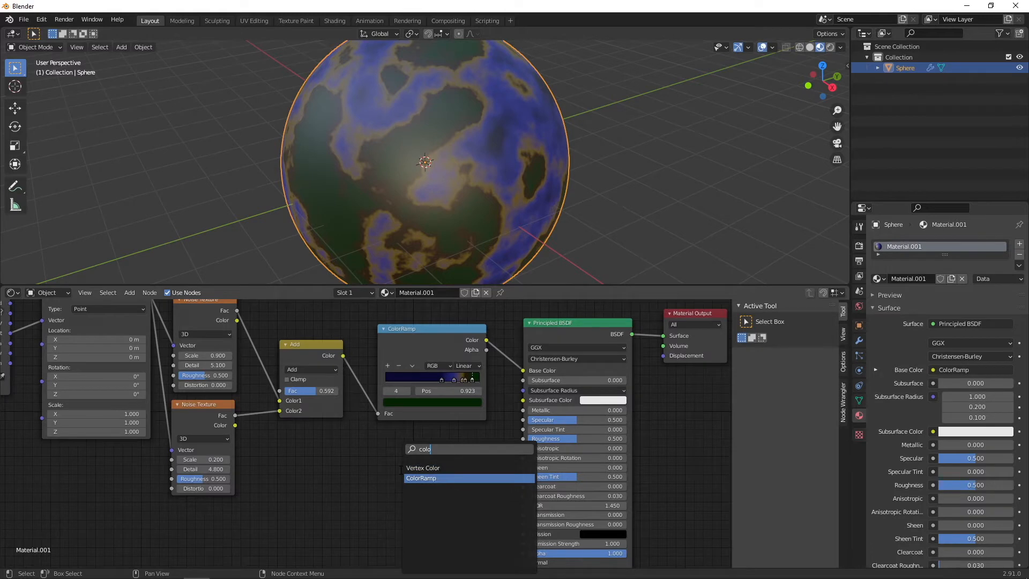
click(410, 478)
click(377, 431)
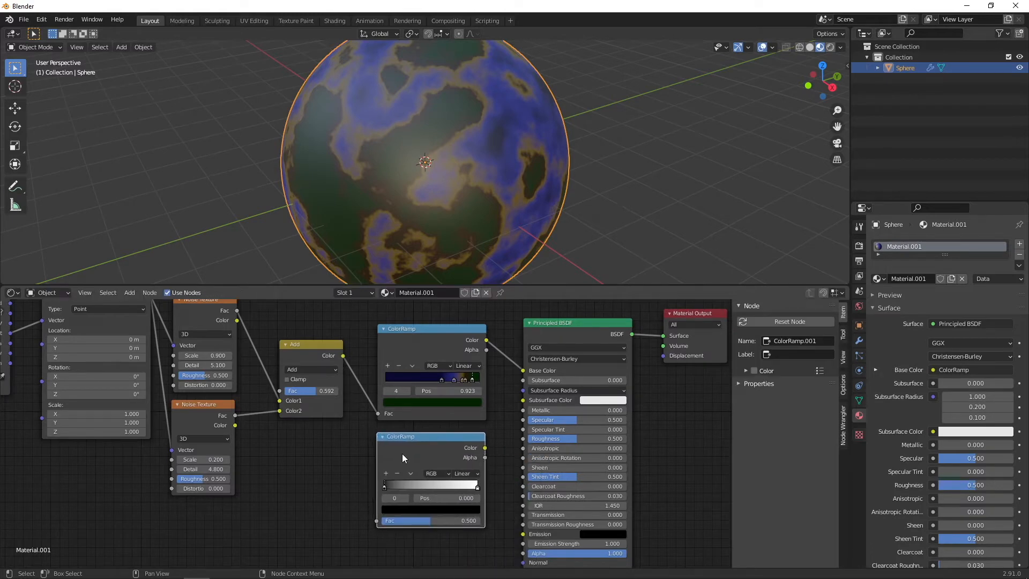
Step: Connect the Add node's Color to the new ColorRamp's Fac and that ramp's Color to the Principled BSDF's Roughness
drag(343, 355, 342, 401)
drag(325, 346, 372, 519)
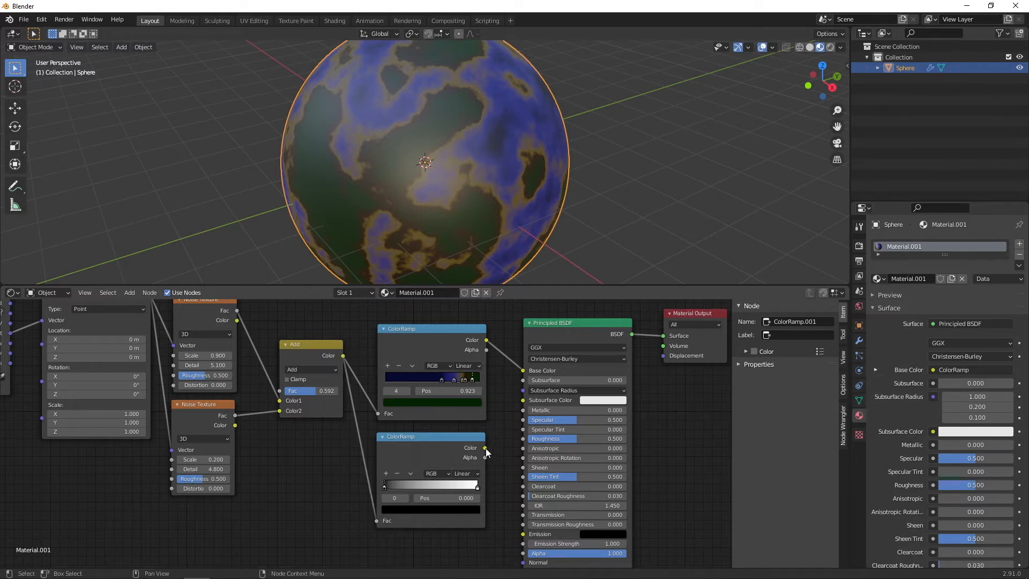
drag(485, 447, 500, 436)
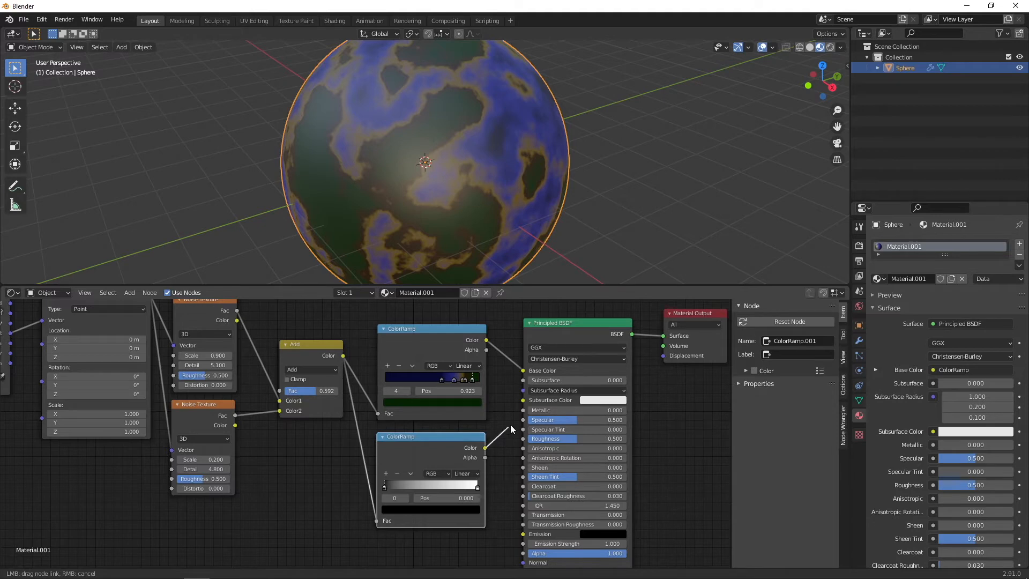
drag(507, 438, 522, 439)
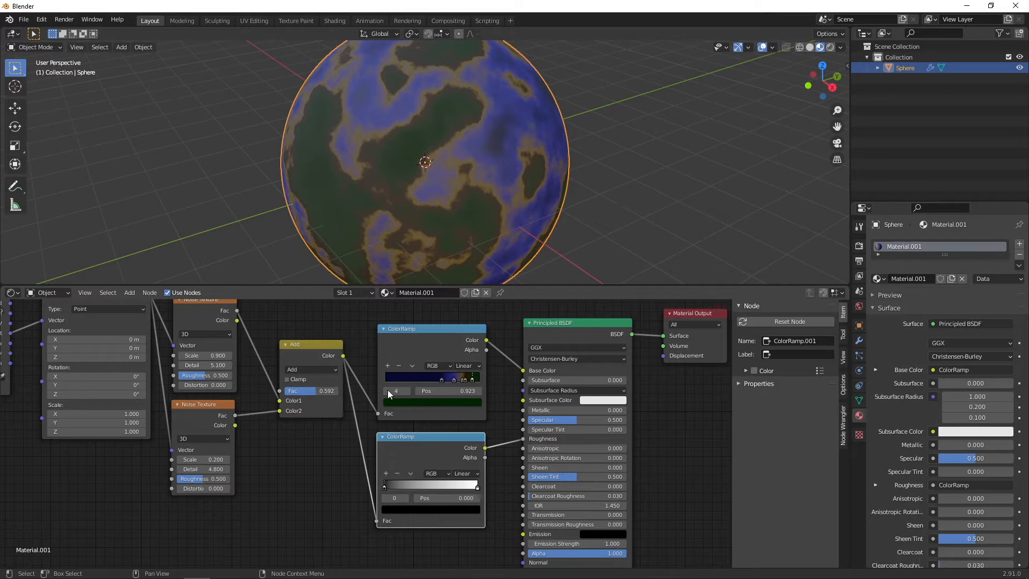
Step: Preview the Add node's output on the sphere through a Viewer node
click(321, 346)
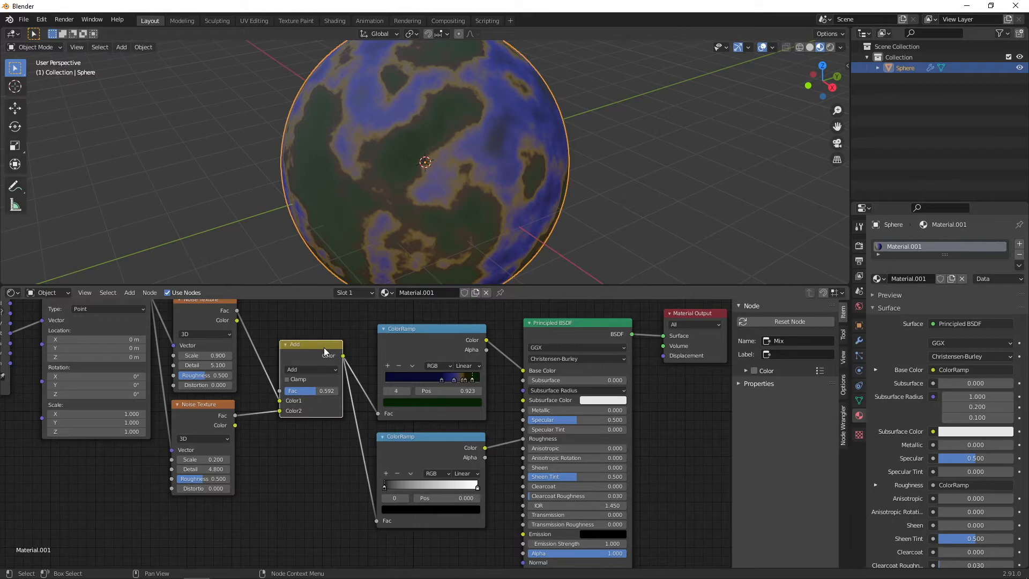
ctrl+shift+click(319, 344)
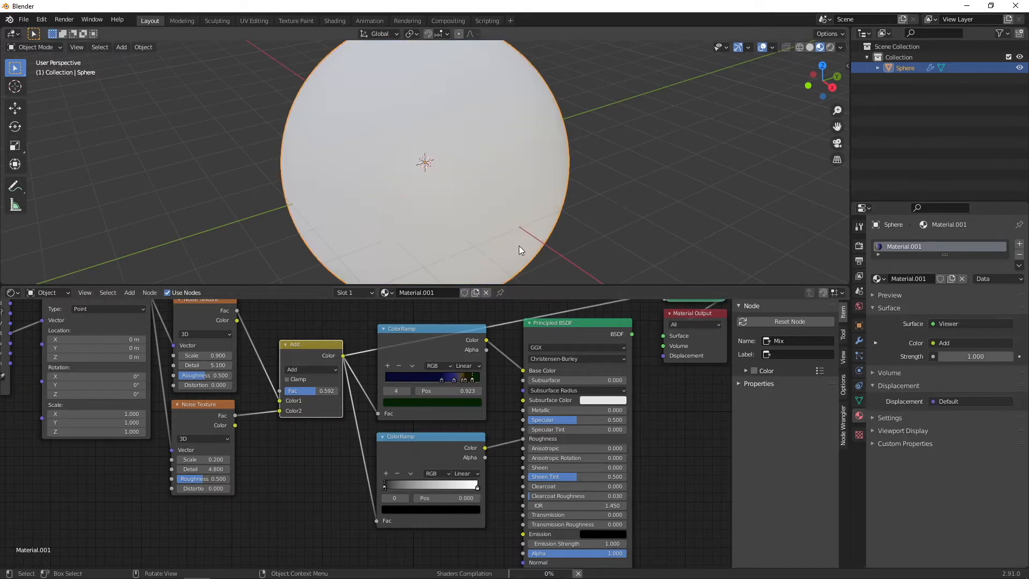
middle_drag(538, 400, 485, 460)
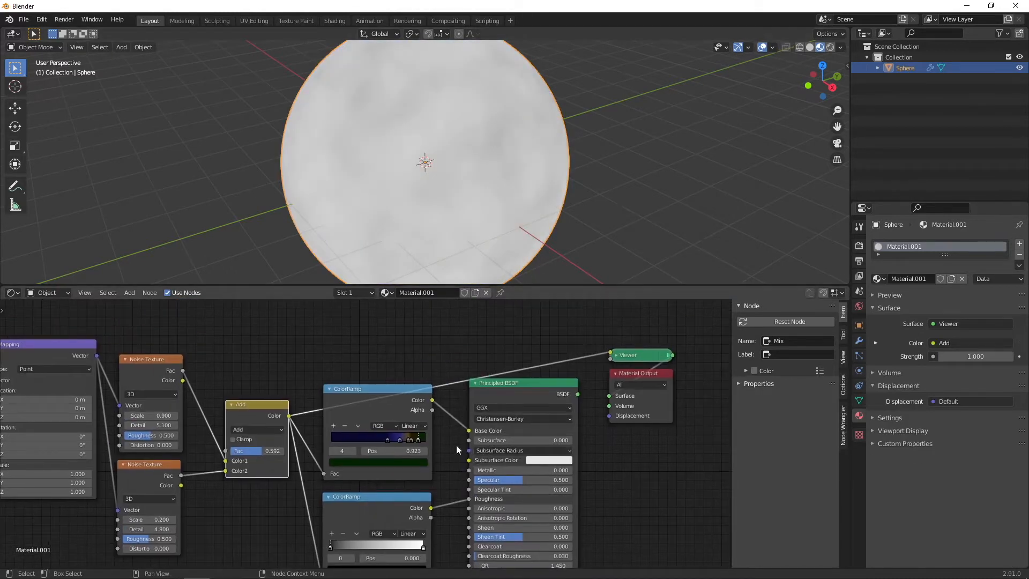
middle_drag(332, 483, 361, 450)
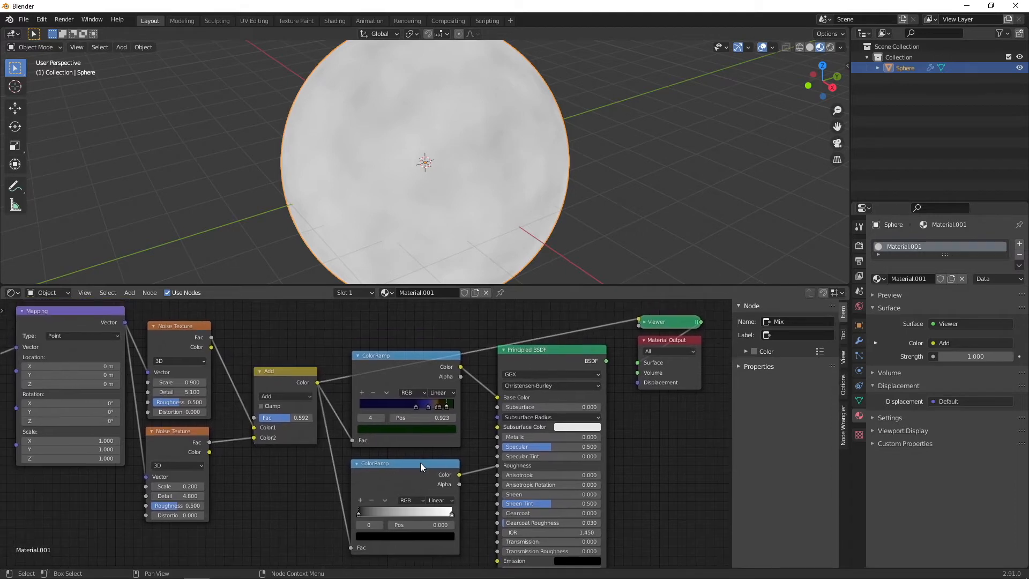
Step: Preview the new ColorRamp on the sphere and move its black stop to position 0.632
ctrl+shift+click(417, 465)
drag(359, 513, 434, 509)
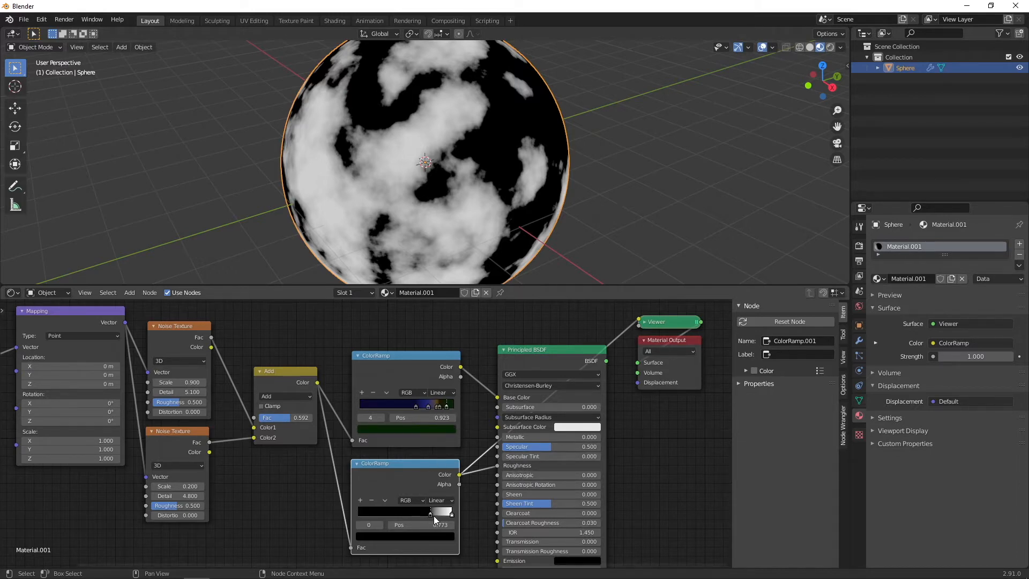
drag(431, 513, 417, 513)
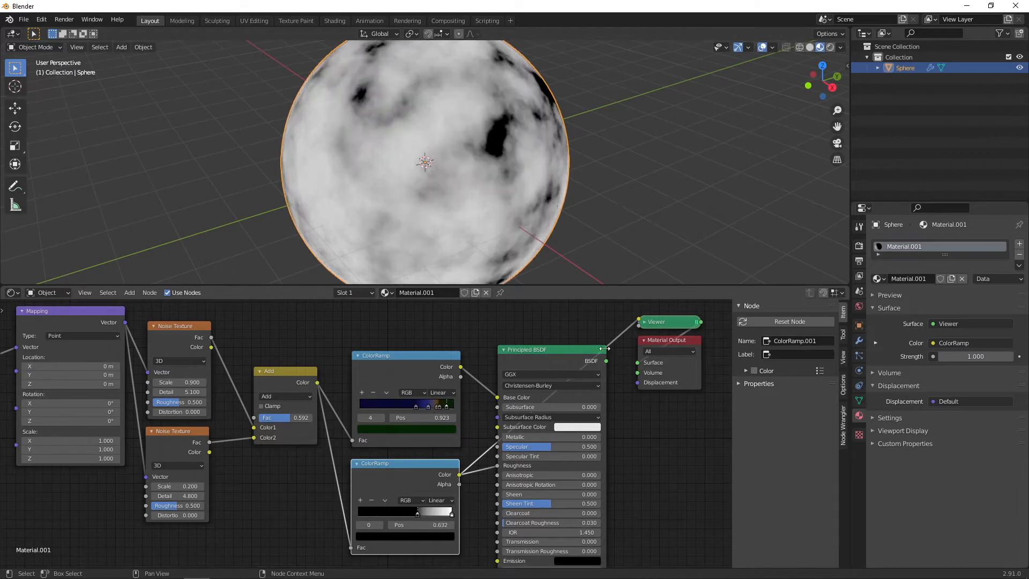
Step: Delete the Viewer node and reconnect the Principled BSDF's output to the Material Output's Surface
click(648, 323)
key(x)
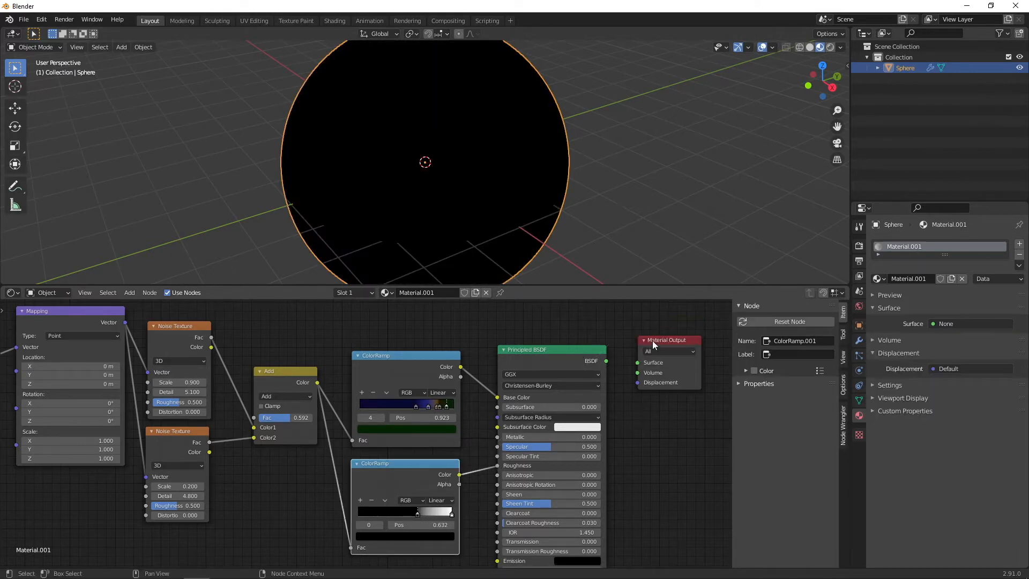
drag(605, 361, 636, 363)
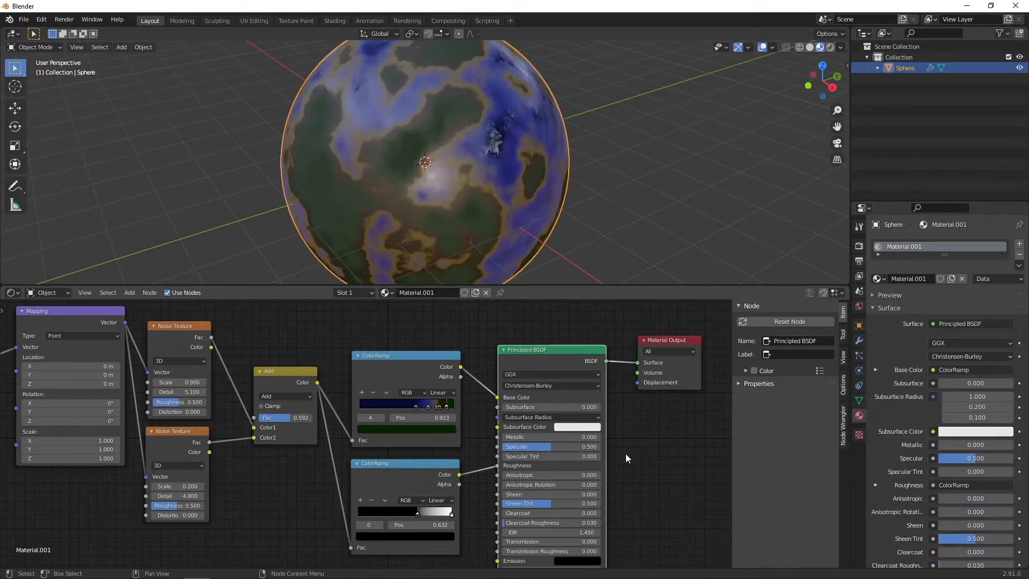
Step: Examine the planet from several sides and distances in rendered viewport shading
middle_drag(525, 246, 736, 40)
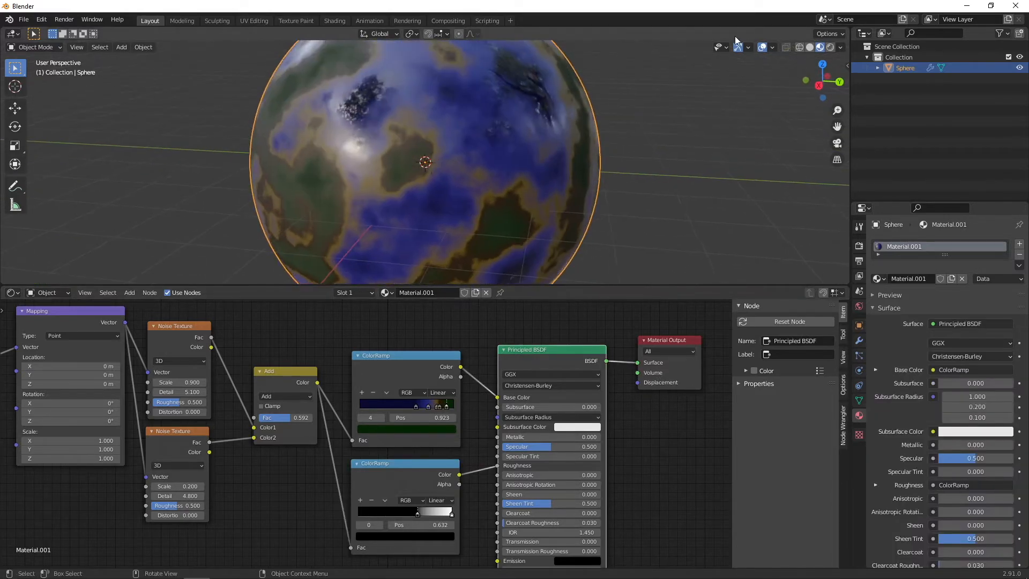
click(830, 46)
middle_drag(616, 139, 658, 134)
scroll(658, 135, down, 5)
scroll(626, 152, up, 3)
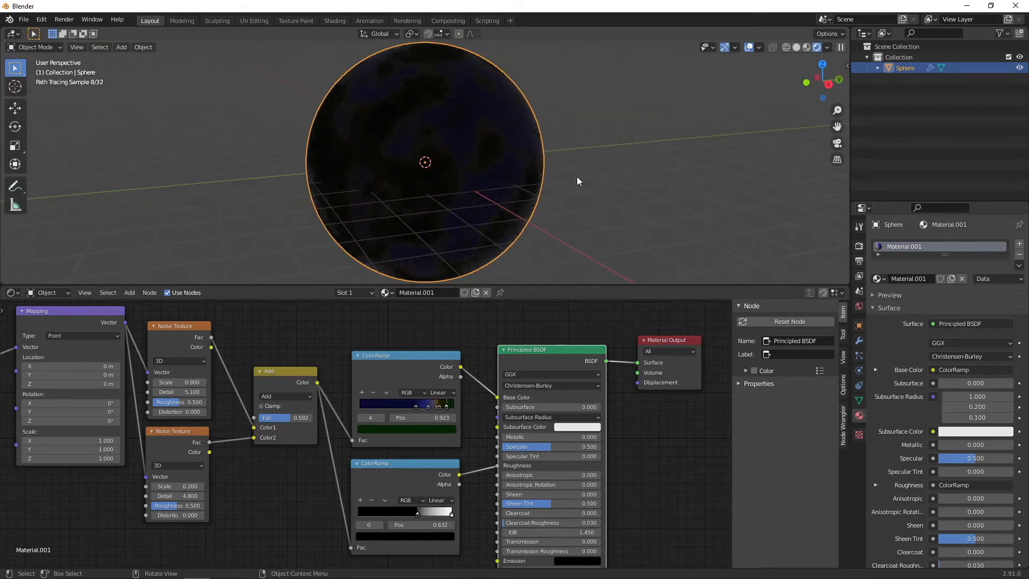
Step: Set the world background strength to 0 and check the sphere in rendered shading
click(796, 49)
click(859, 307)
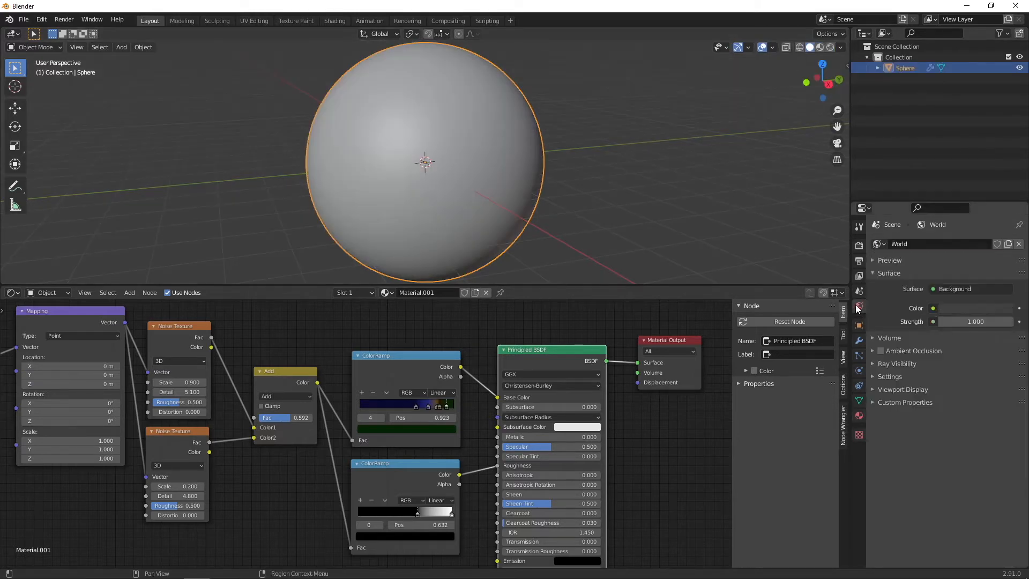
drag(979, 322, 927, 321)
click(830, 47)
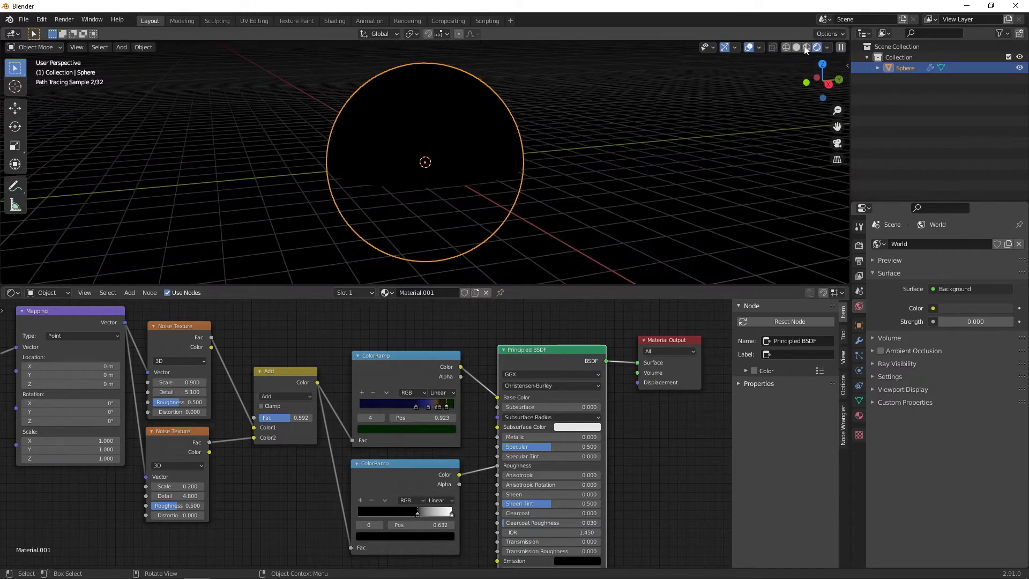
Step: Return the viewport to solid shading and add a Sun light to the scene
click(806, 47)
scroll(649, 155, down, 4)
middle_drag(648, 155, 646, 211)
key(shift+a)
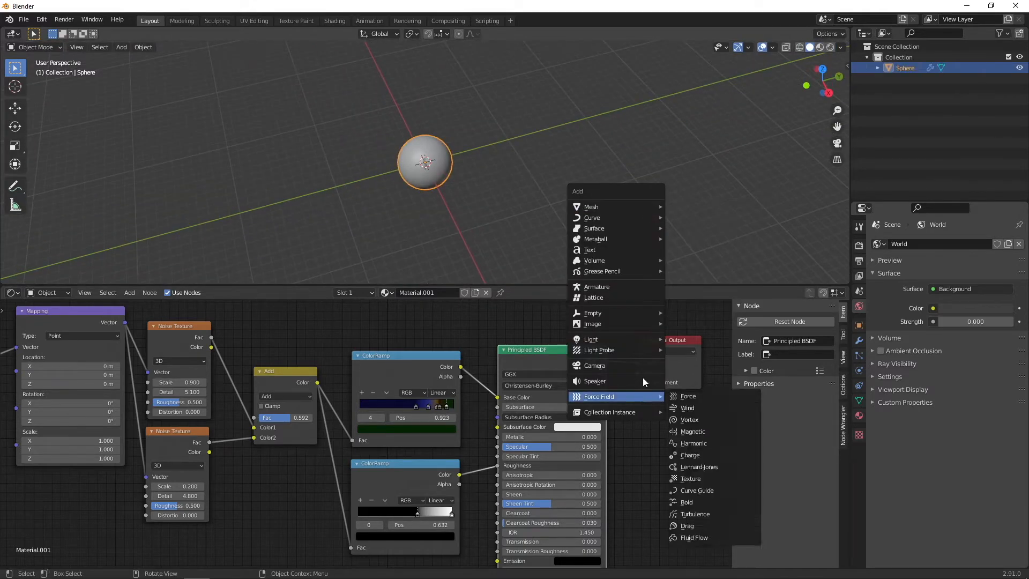
mouse_move(637, 346)
click(691, 351)
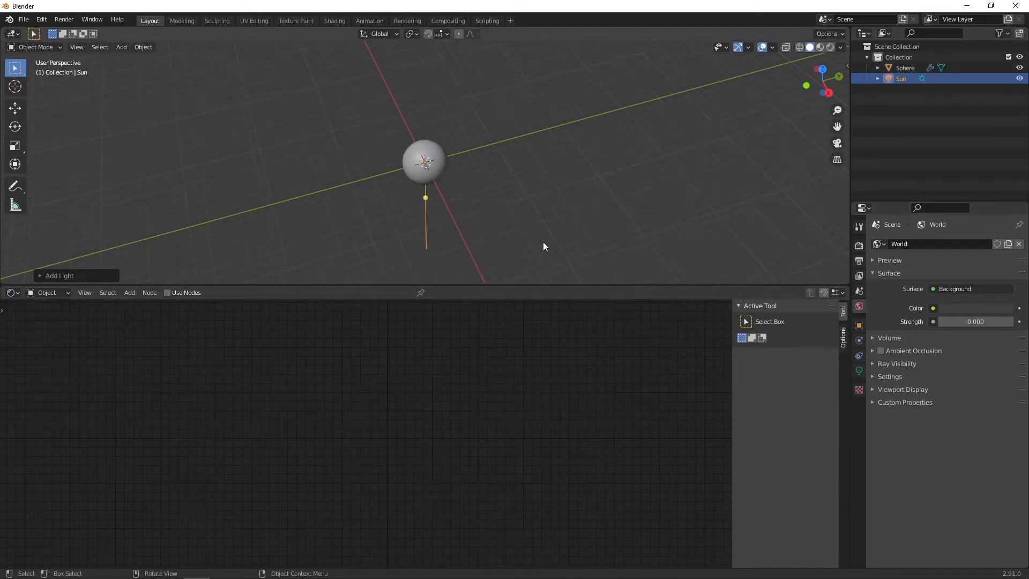
Step: Move the Sun light along the X axis well away from the sphere
middle_drag(568, 188, 432, 198)
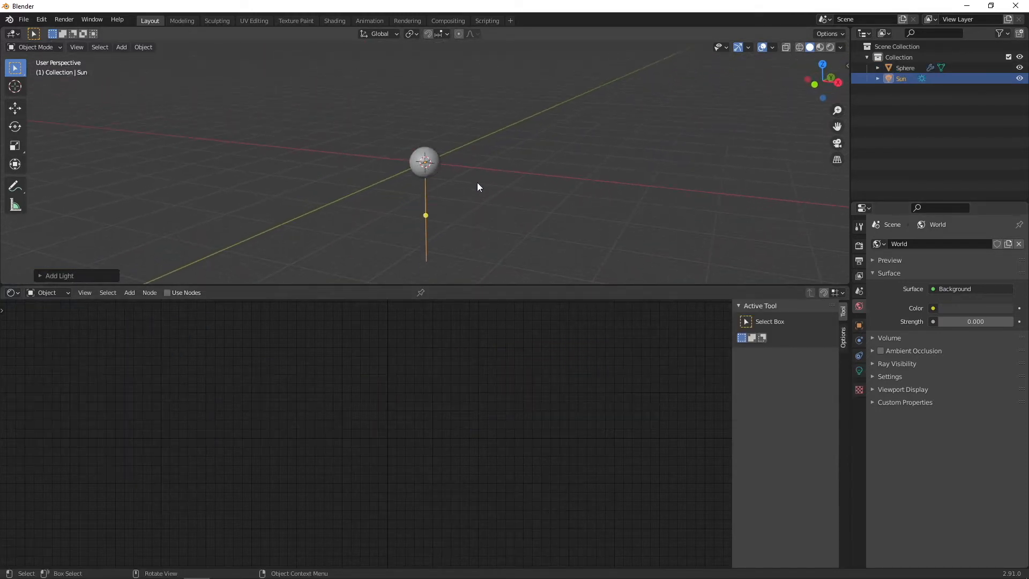
key(g)
key(x)
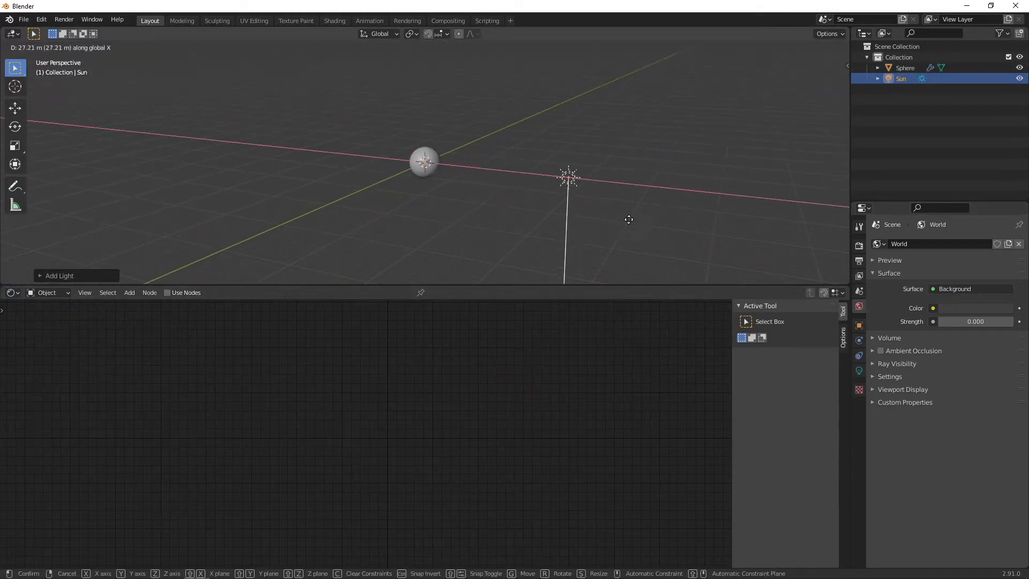
click(762, 242)
Step: Rotate the Sun light freely until its beam points toward the sphere
key(r)
key(r)
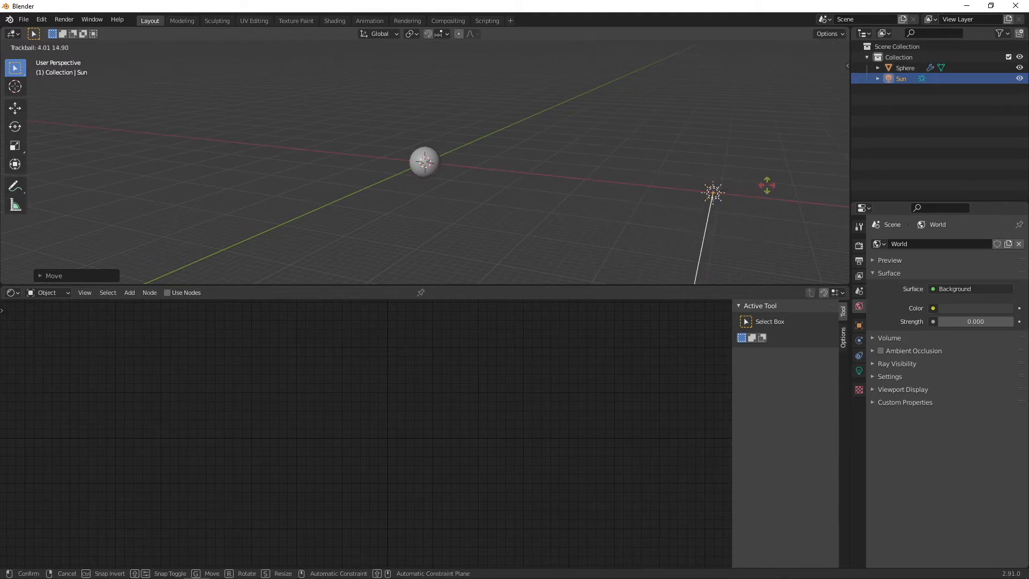
click(803, 260)
middle_drag(803, 259, 677, 214)
key(r)
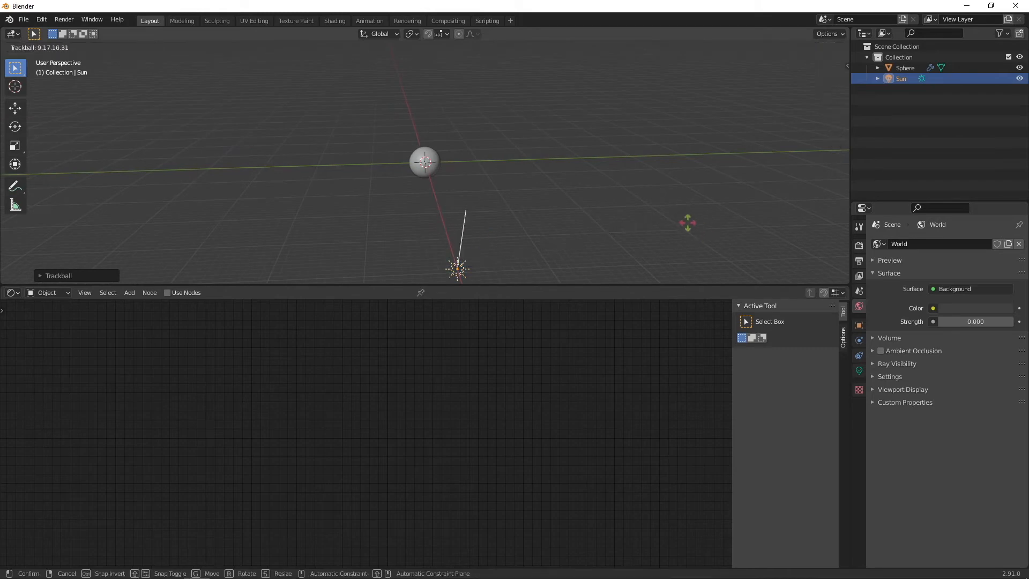
click(696, 223)
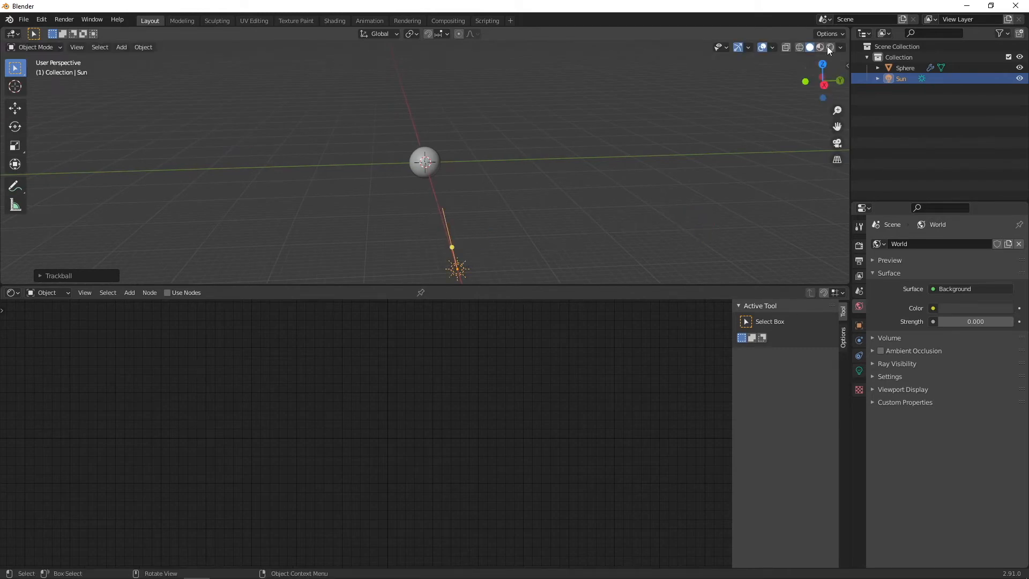
Step: Show the scene in rendered shading and set the Sun light's strength to 5
click(830, 47)
middle_drag(553, 163, 592, 161)
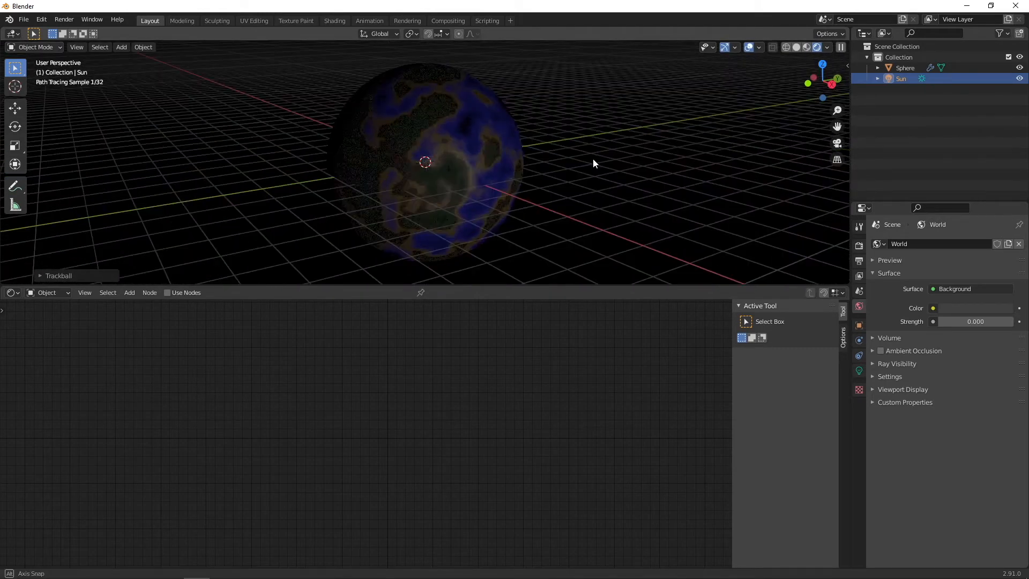
click(858, 370)
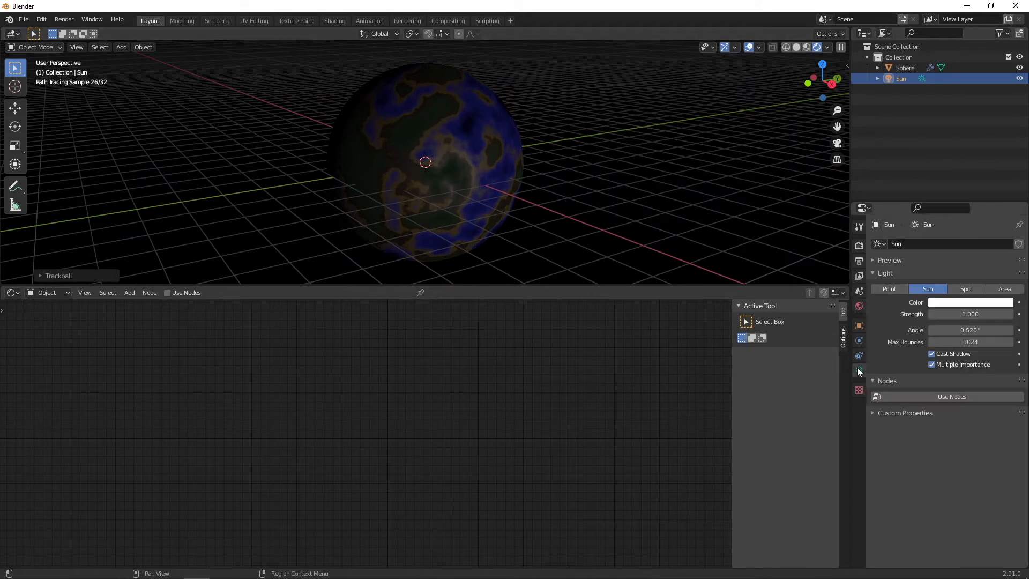
click(964, 310)
text(2)
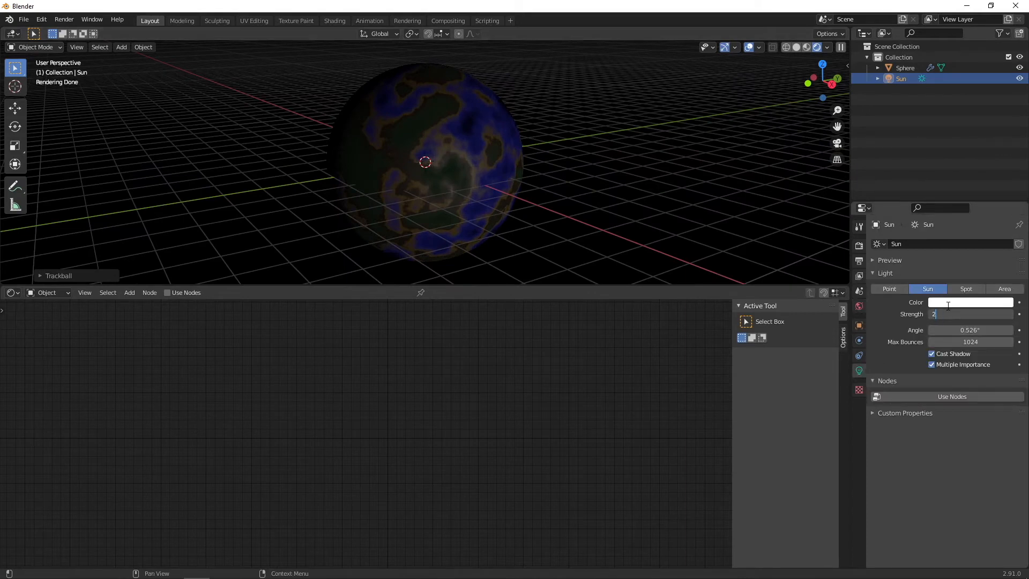
key(Return)
click(945, 307)
click(967, 312)
text(5)
key(Return)
Step: Select the sphere to bring back its material nodes and examine its sunlit surface
middle_drag(690, 207, 599, 170)
click(480, 165)
middle_drag(364, 489, 358, 468)
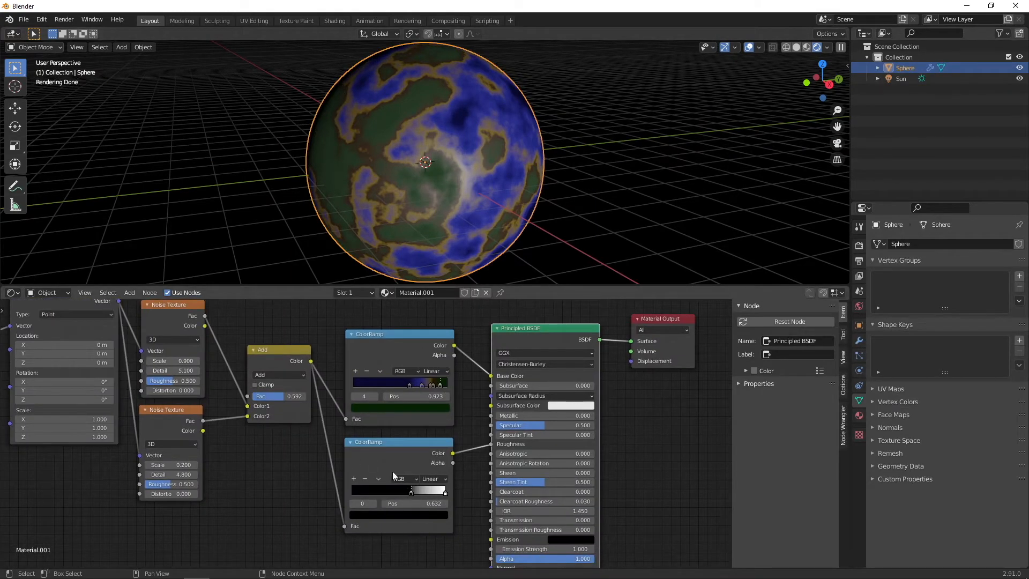
mouse_move(536, 207)
middle_down()
mouse_move(496, 204)
mouse_move(397, 159)
mouse_move(452, 168)
mouse_move(480, 189)
middle_up()
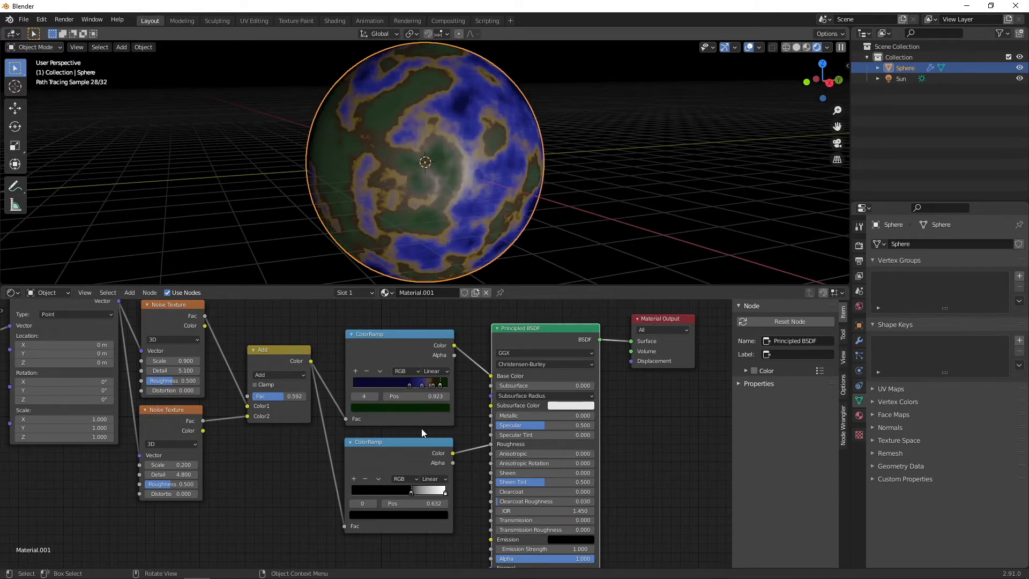
Step: Try the roughness ColorRamp's black stop at 0.250, set it to 0.564, and check the reflections on the planet
drag(407, 488, 320, 477)
mouse_move(452, 283)
middle_down()
mouse_move(436, 42)
mouse_move(431, 268)
middle_up()
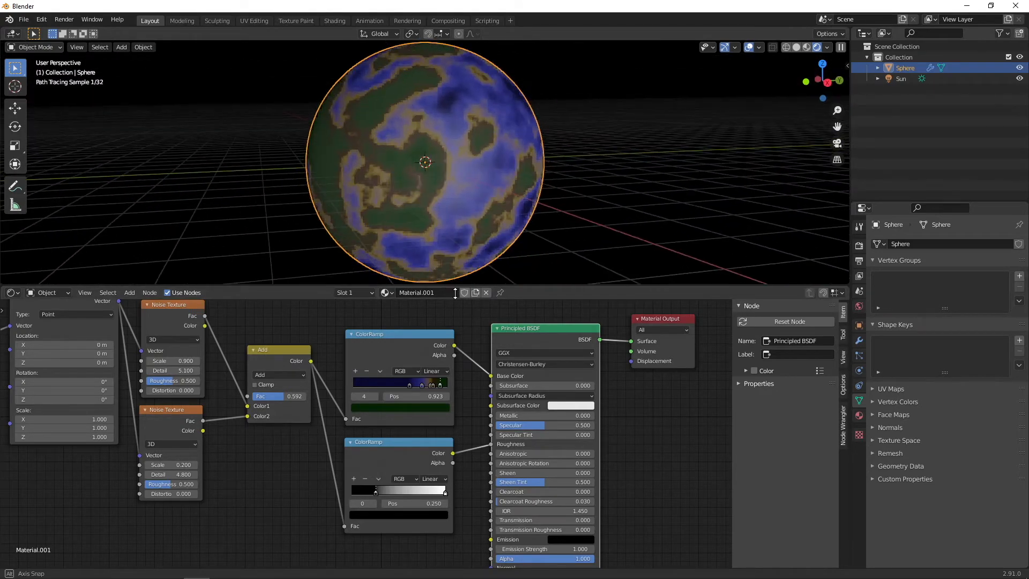
drag(374, 492, 405, 493)
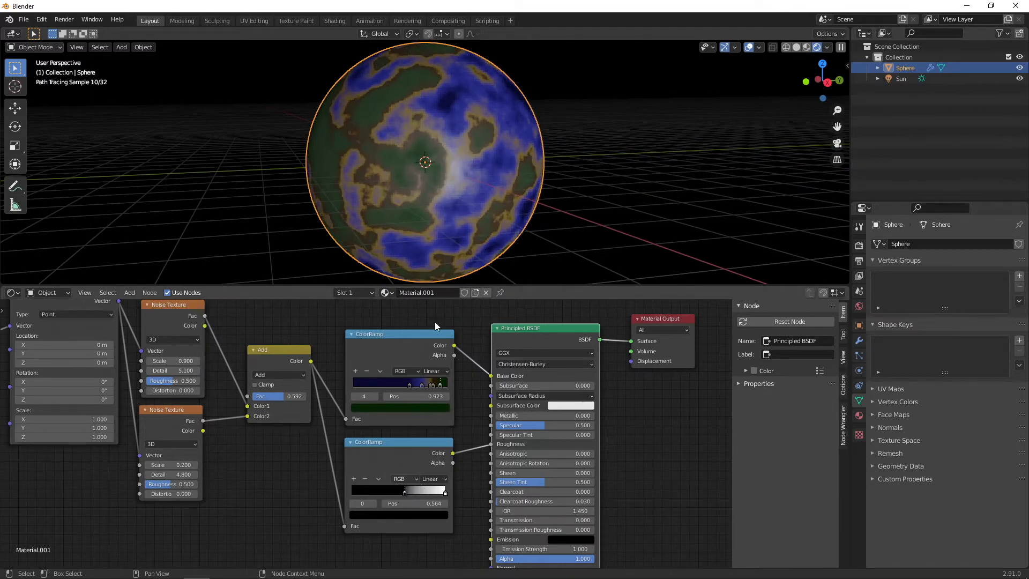
middle_drag(474, 237, 444, 226)
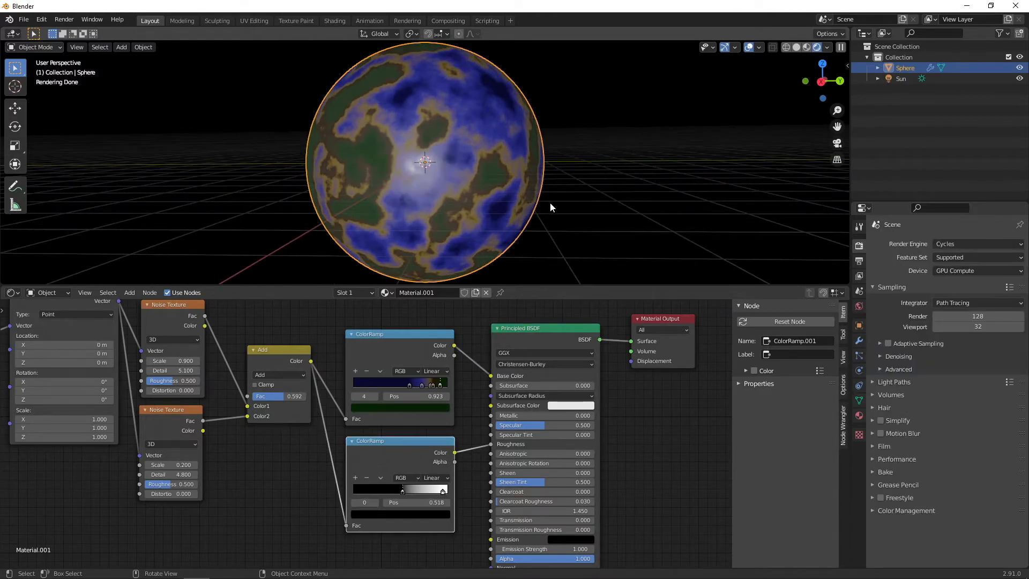
Step: Enlarge the 3D viewport above the node editor and show the sphere in solid shading
mouse_move(540, 211)
middle_down()
mouse_move(462, 200)
mouse_move(472, 223)
mouse_move(507, 235)
mouse_move(500, 178)
mouse_move(458, 199)
mouse_move(528, 195)
middle_up()
mouse_move(470, 168)
middle_down()
mouse_move(436, 159)
mouse_move(453, 157)
middle_up()
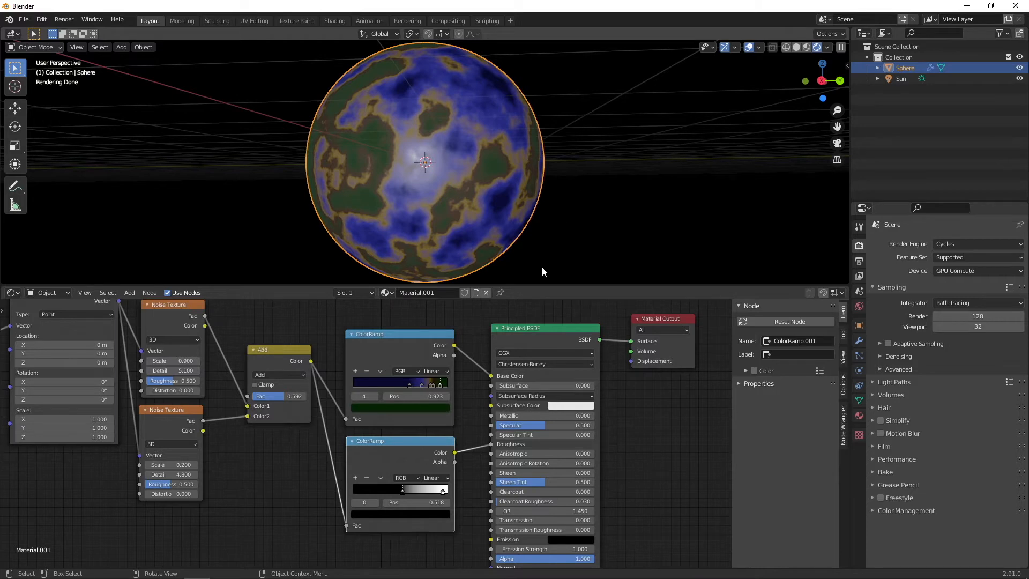
drag(540, 285, 541, 411)
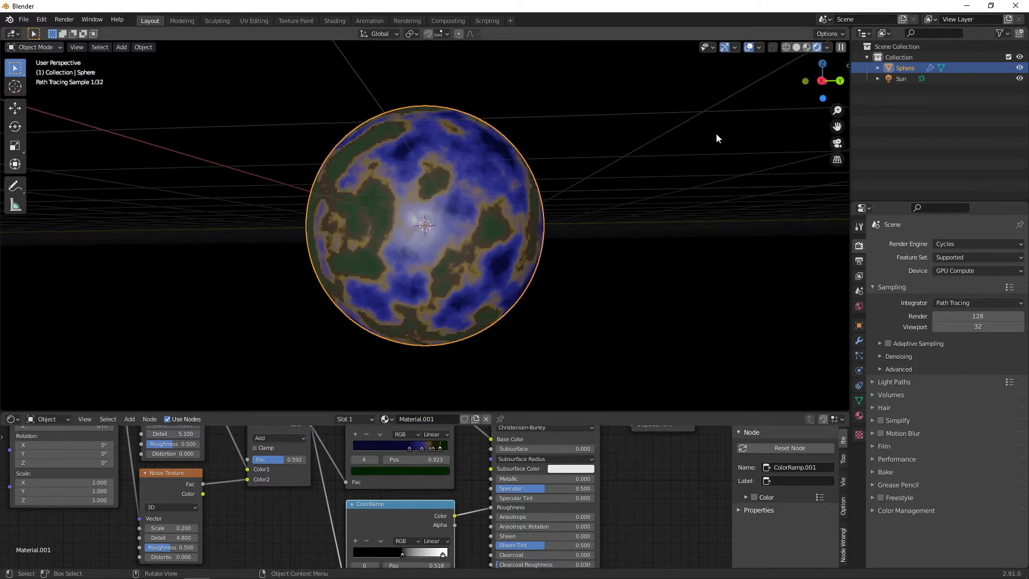
click(797, 47)
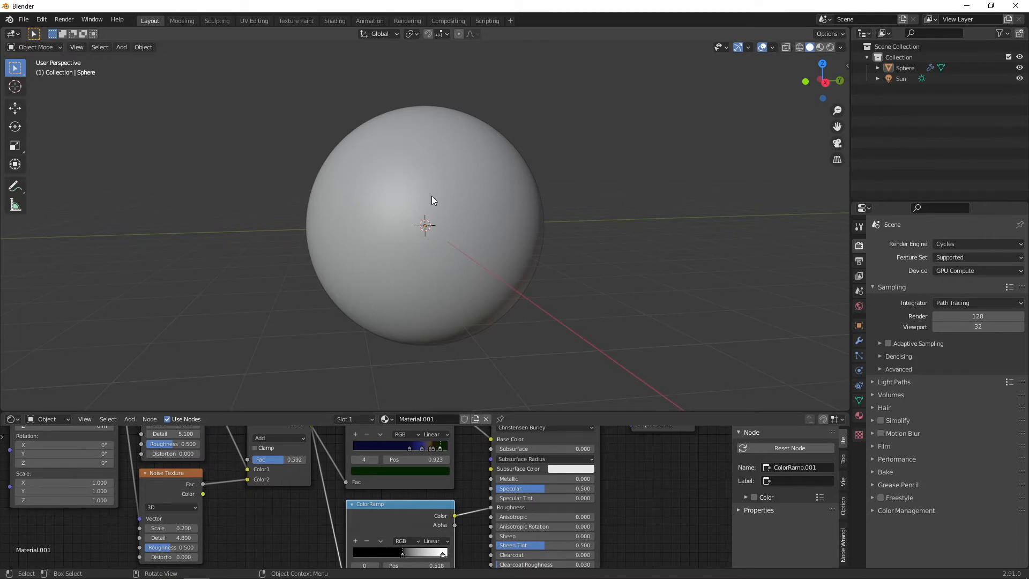
Step: Rename the planet sphere object to Ground
double_click(903, 67)
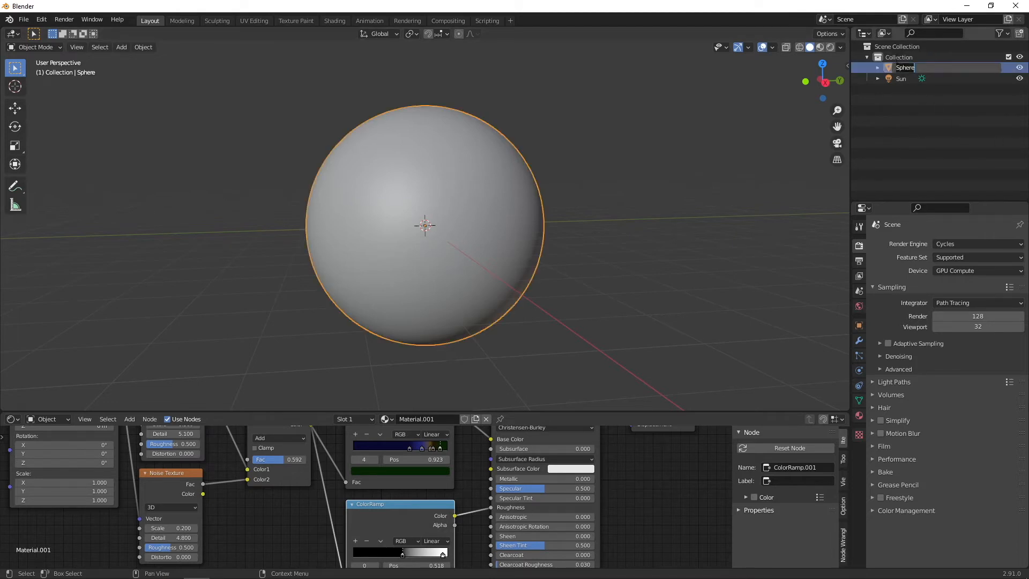
text(Earth)
key(Return)
key(F2)
text(Ground)
key(Return)
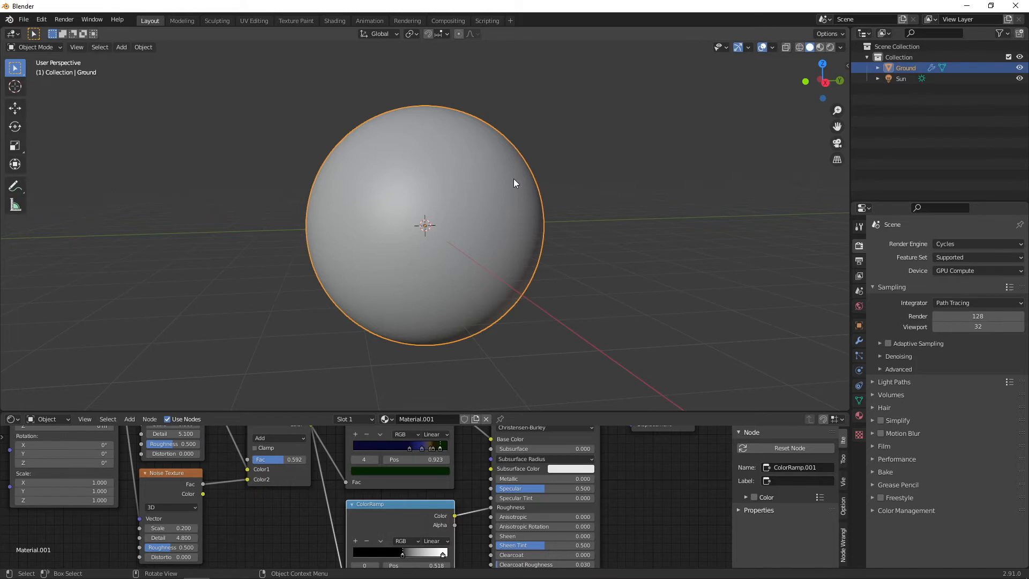
Step: Duplicate the Ground sphere in place, scale the copy up to about 1.015, and check the two shells in wireframe shading
key(shift+d)
key(s)
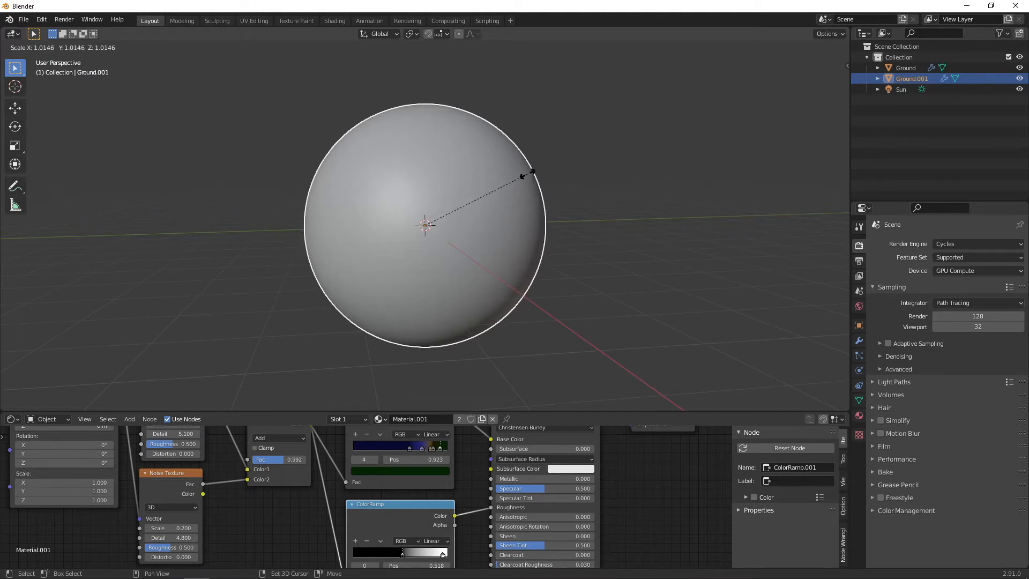
click(532, 174)
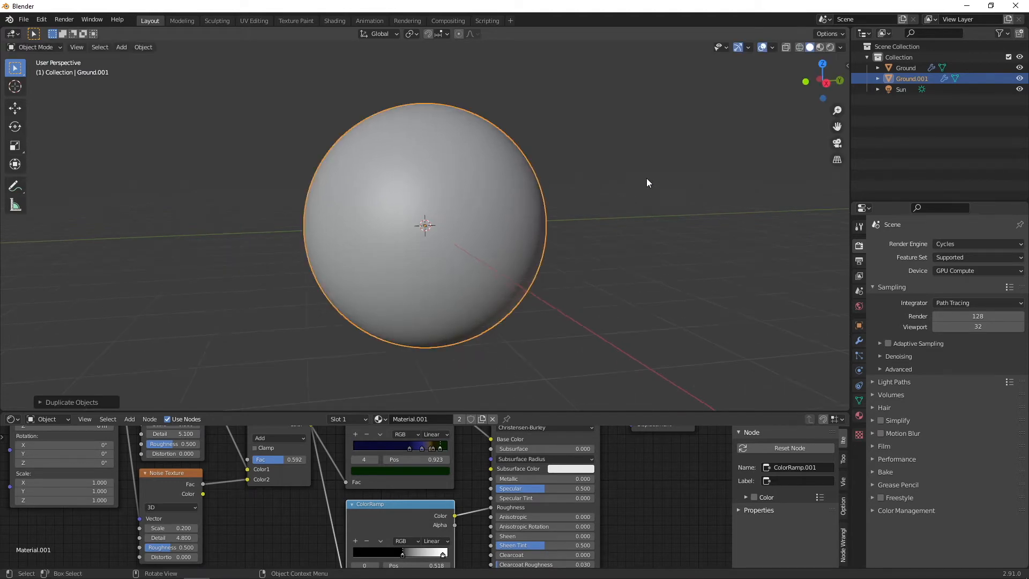
click(799, 47)
scroll(683, 143, up, 3)
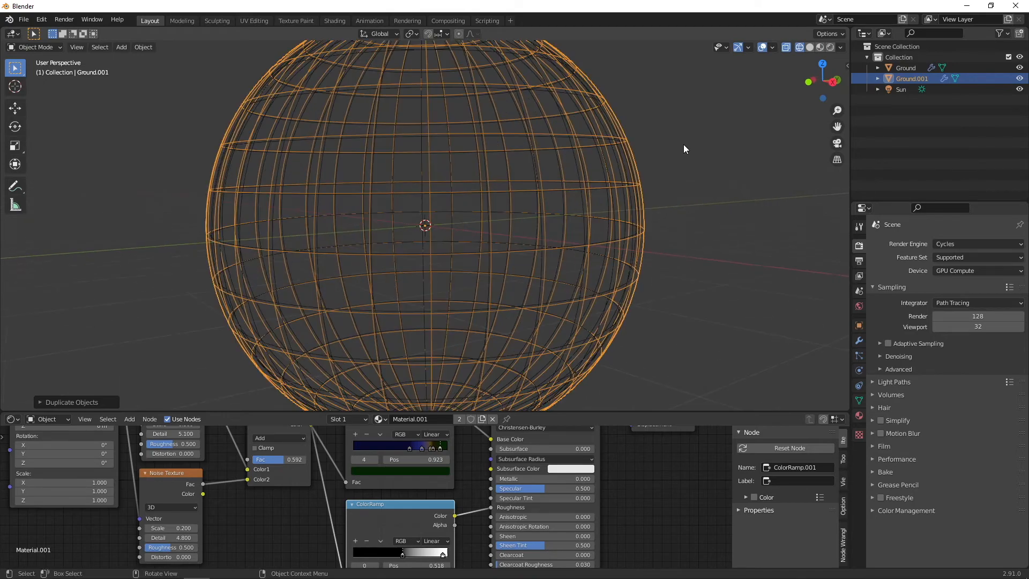
scroll(683, 145, up, 1)
middle_drag(684, 145, 652, 156)
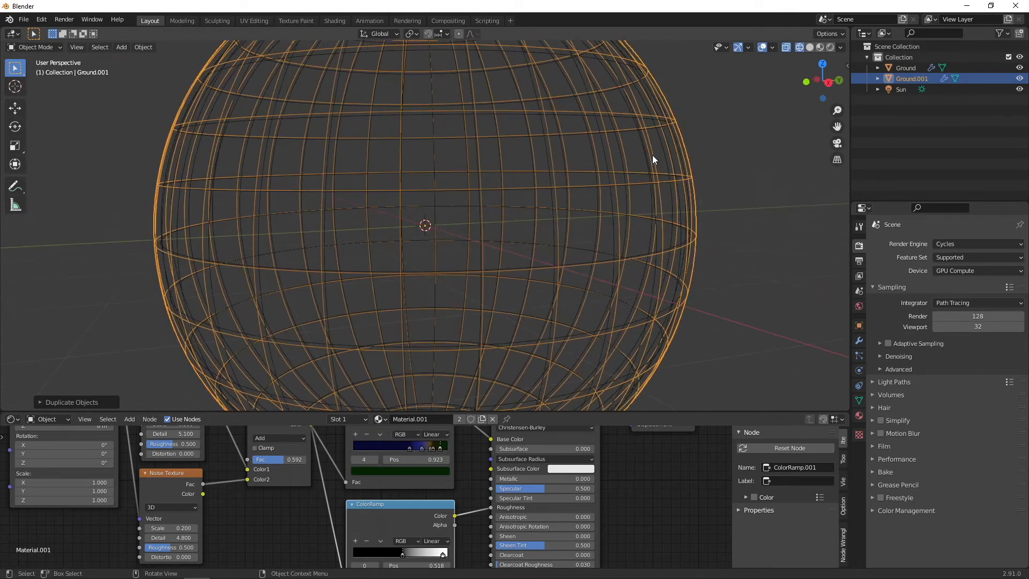
scroll(651, 155, down, 2)
click(670, 295)
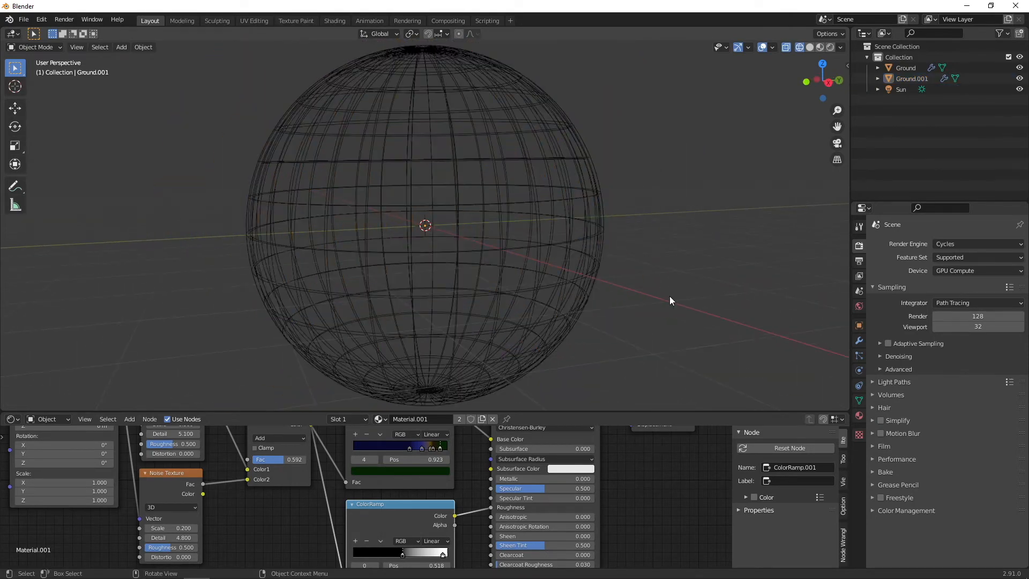
Step: Rename the duplicated outer sphere to Clouds
double_click(907, 78)
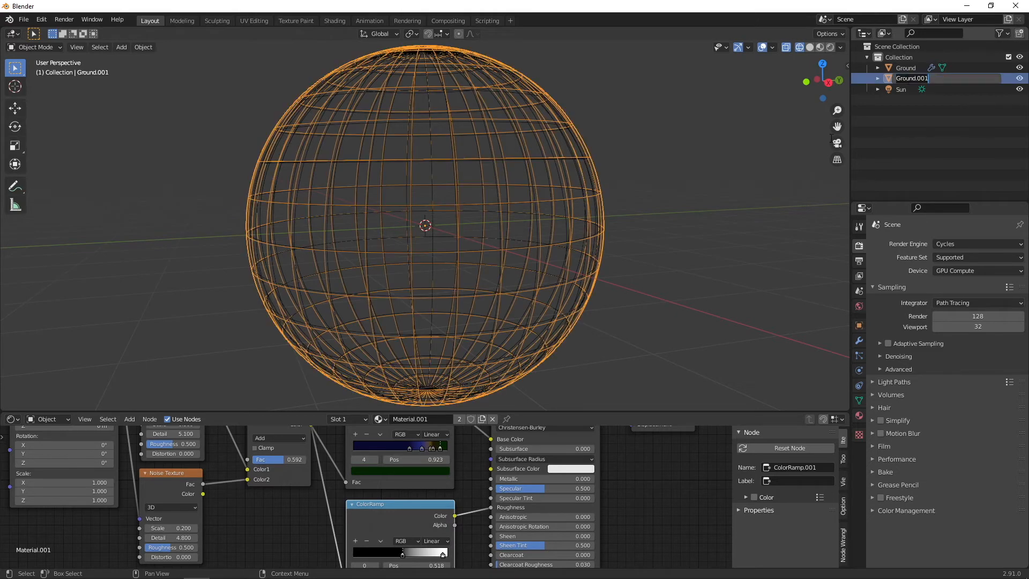
text(Clouds)
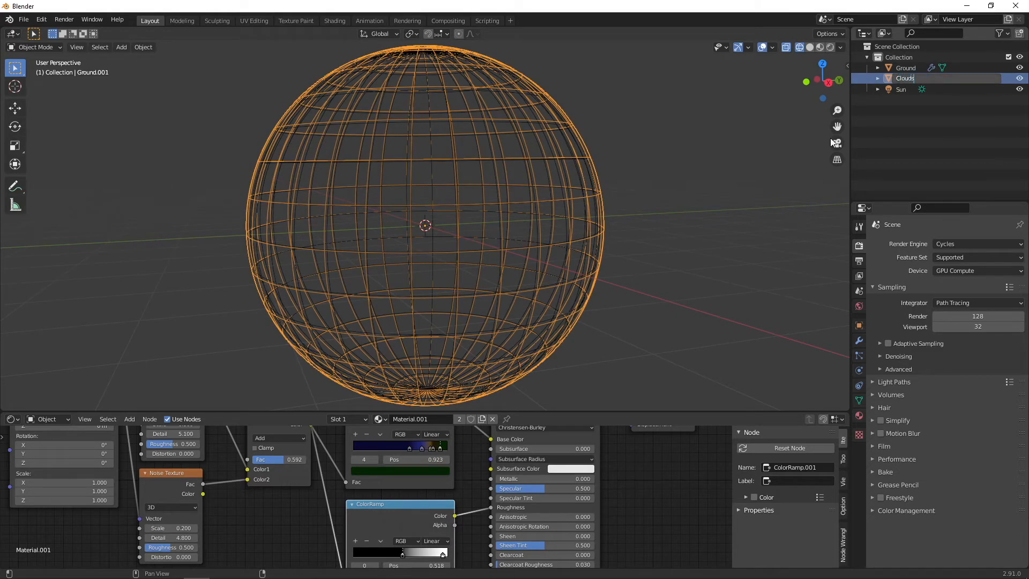
key(Return)
Step: Remove the material shared with Ground from the Clouds sphere and give Clouds a new default material
click(859, 415)
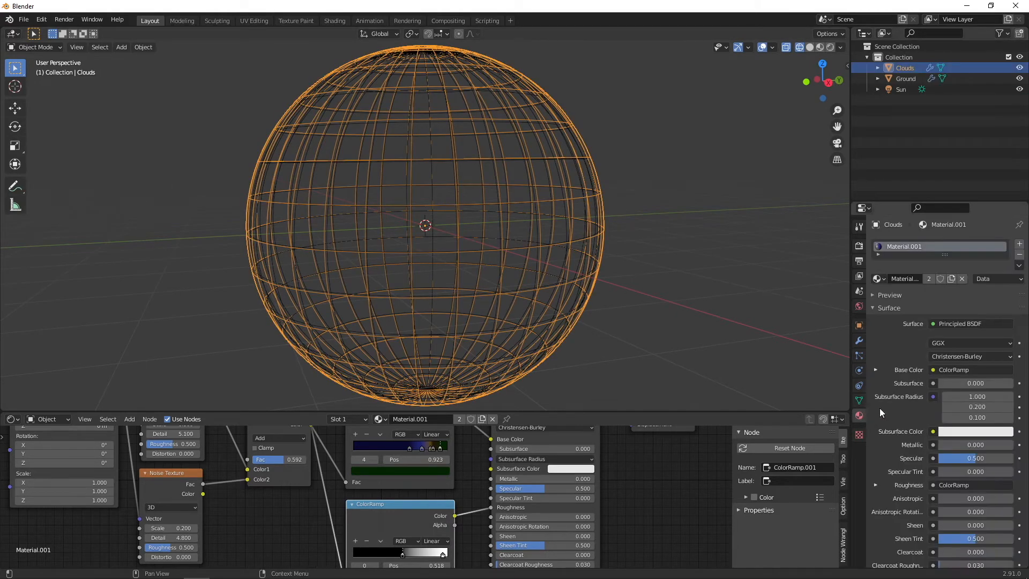
click(929, 279)
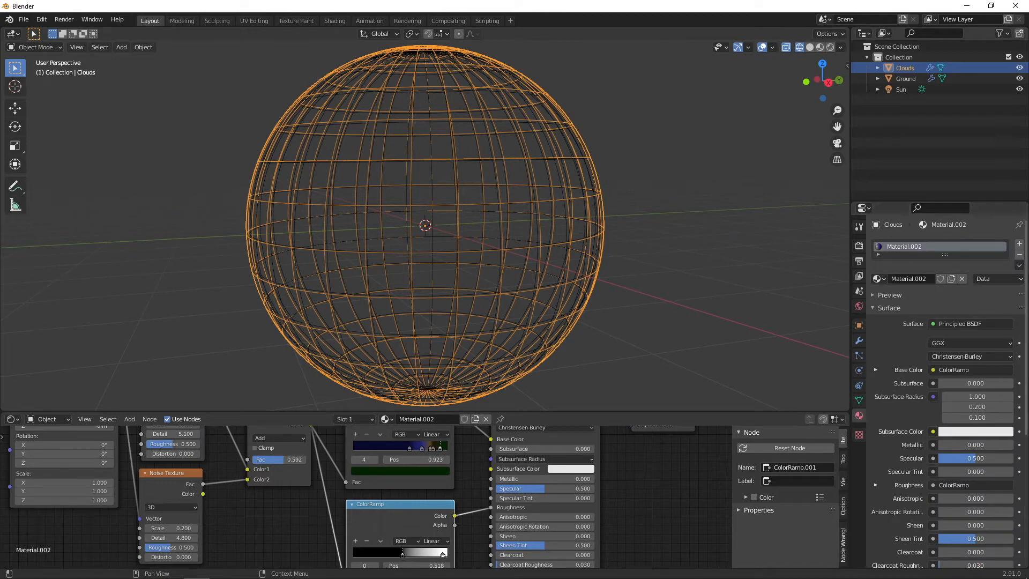
click(1019, 255)
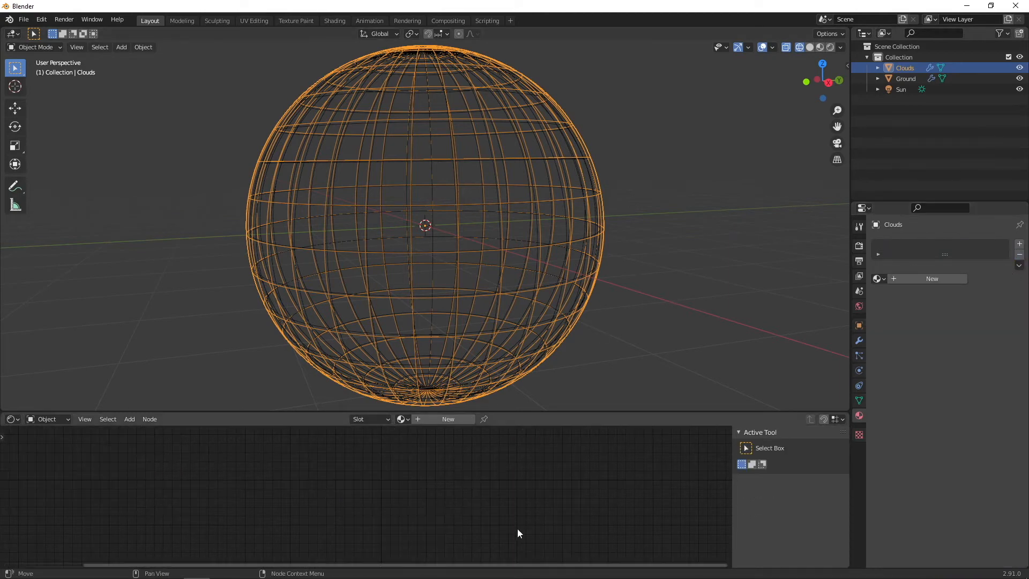
click(940, 273)
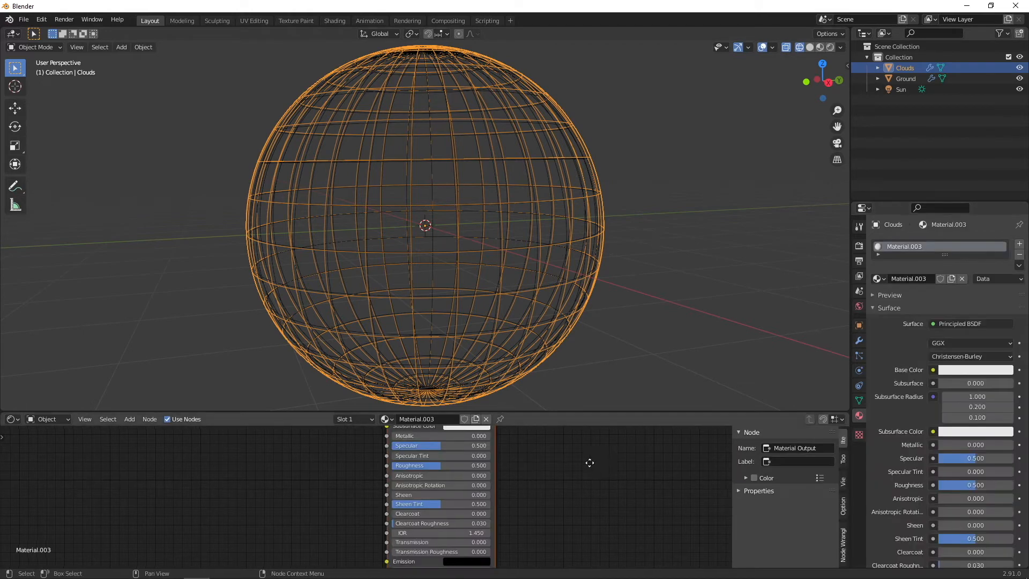
Step: Enlarge the node editor around the Clouds material's nodes and show the sphere in material preview shading
middle_drag(563, 465, 608, 456)
drag(486, 413, 487, 303)
click(820, 48)
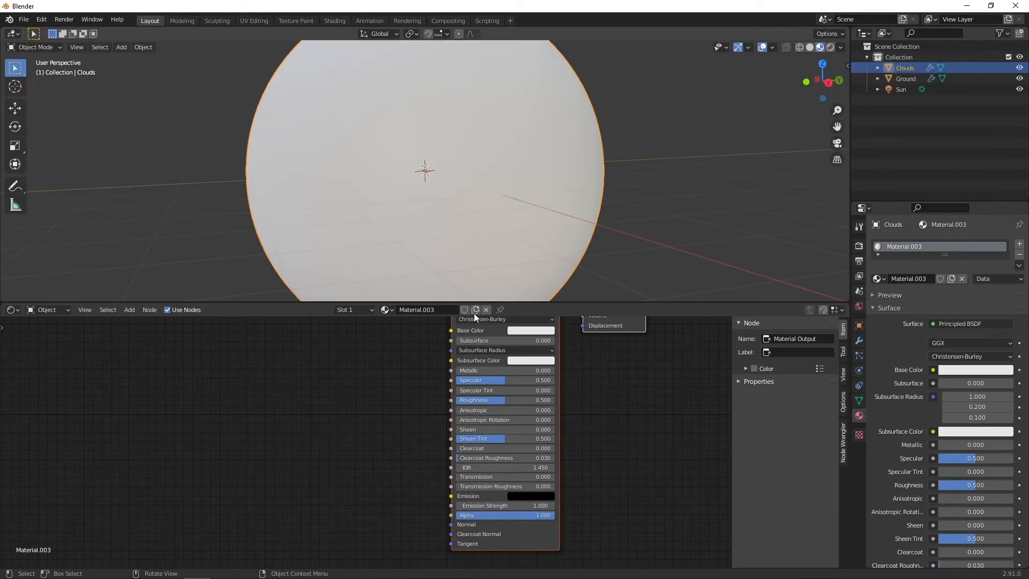
middle_drag(333, 420, 320, 461)
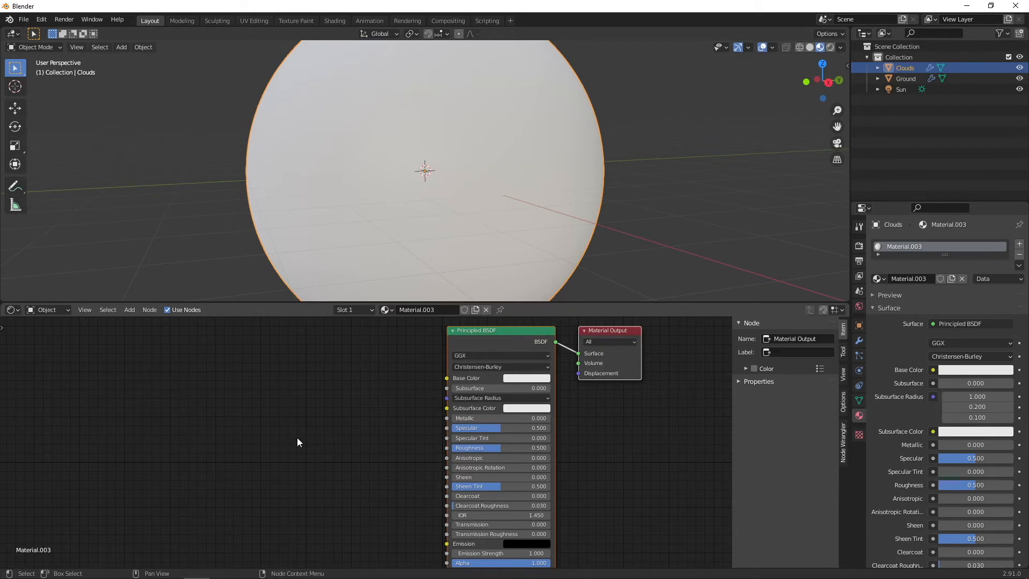
Step: Add a Noise Texture node before the Principled BSDF in the Clouds material
middle_drag(296, 437, 412, 429)
key(shift+a)
click(412, 430)
text(noi)
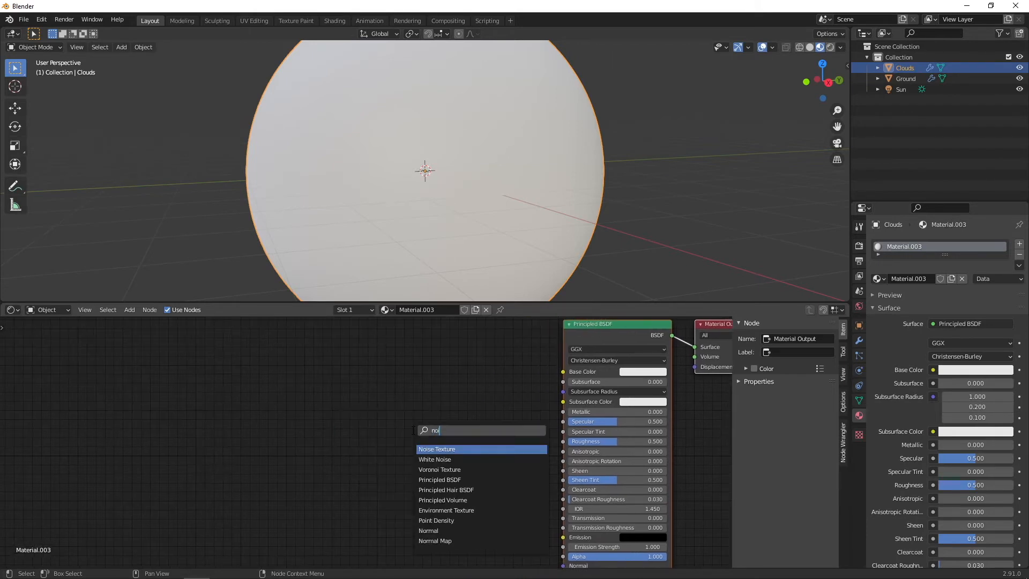
key(Return)
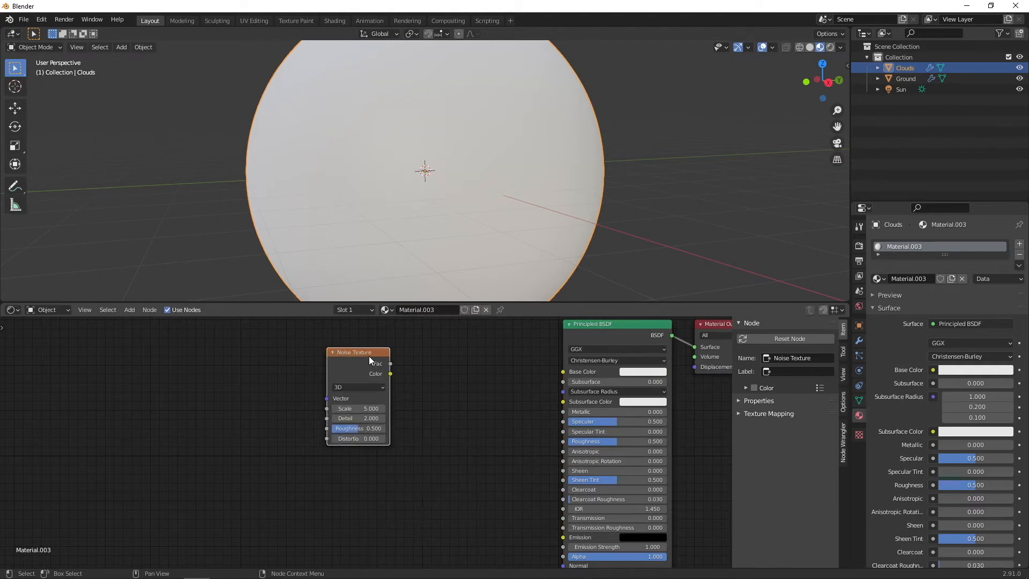
Step: Add Texture Coordinate and Mapping nodes to the Noise Texture and feed the Mapping vector from the UV output
key(ctrl+t)
middle_drag(300, 362, 322, 374)
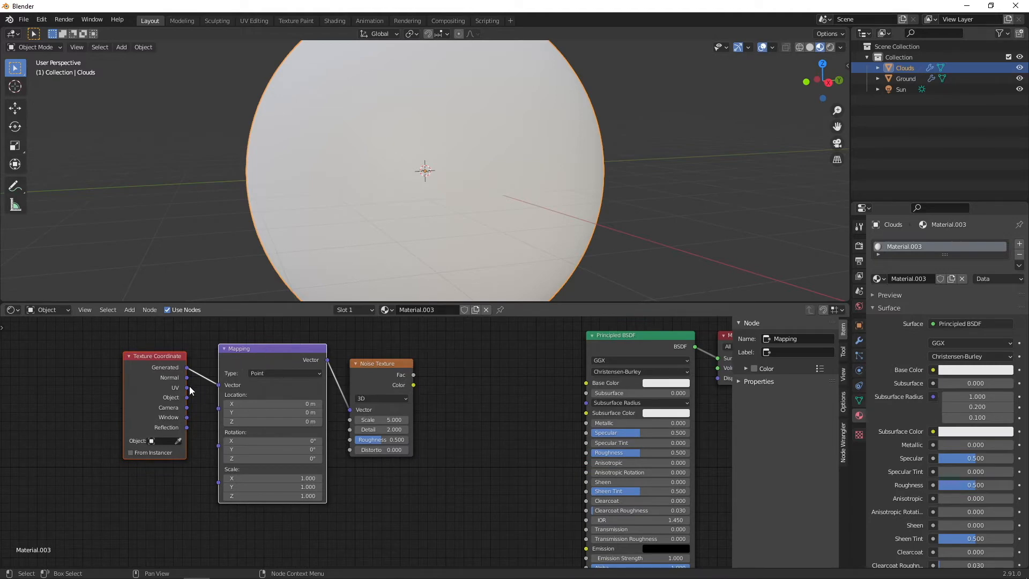
drag(186, 387, 219, 385)
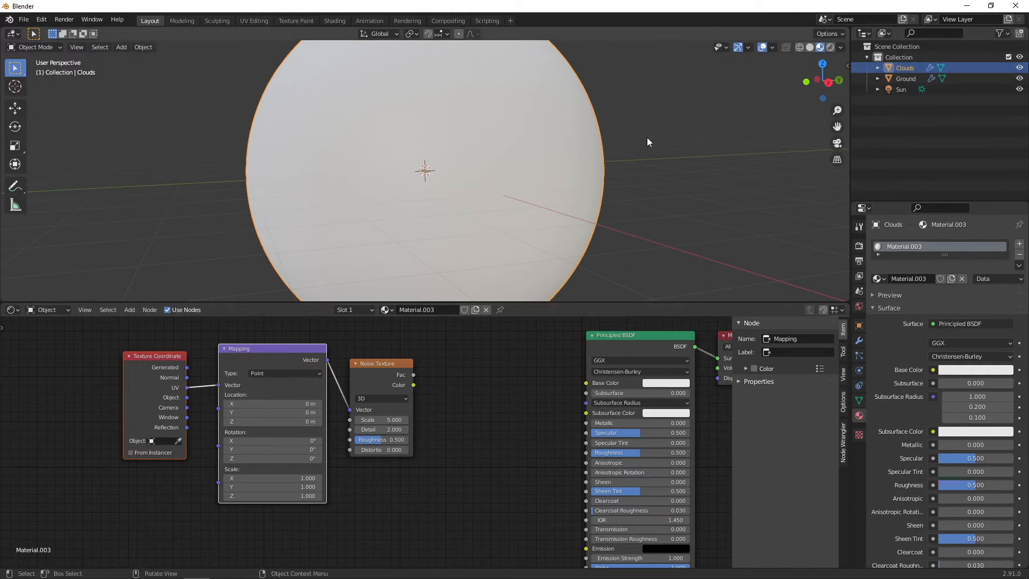
Step: Apply the scale of the Clouds sphere
key(ctrl+a)
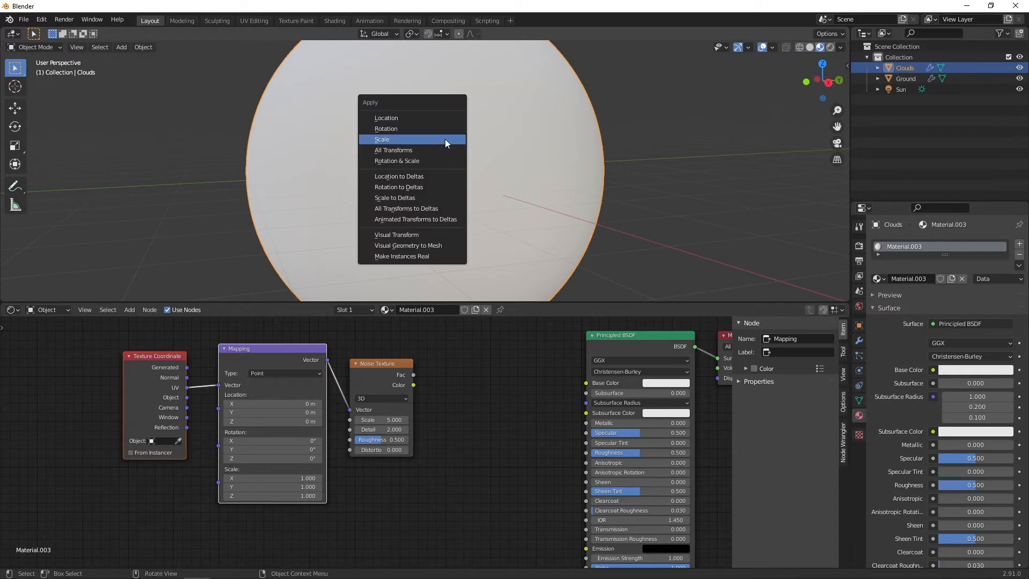
click(444, 139)
key(ctrl+a)
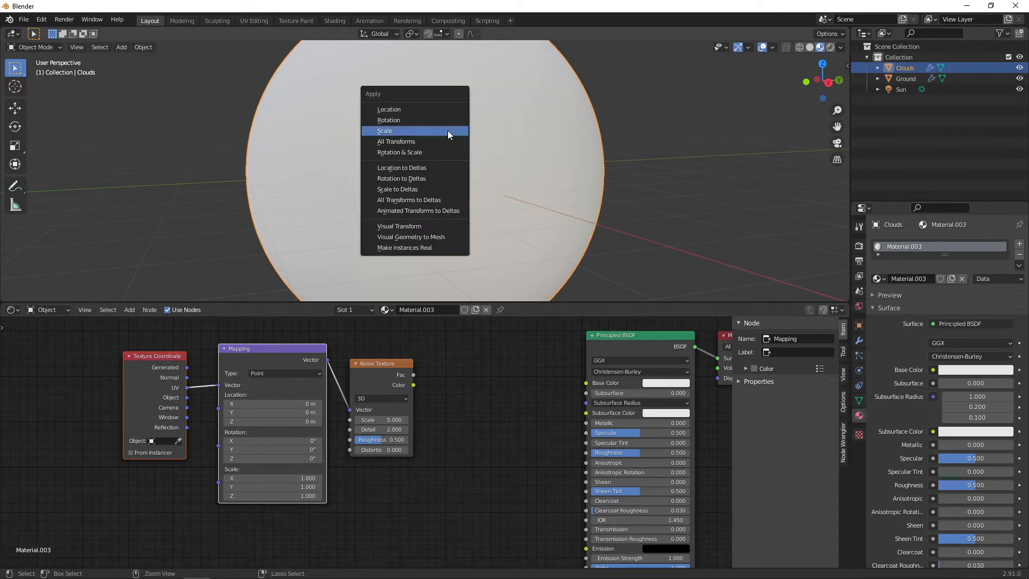
click(428, 138)
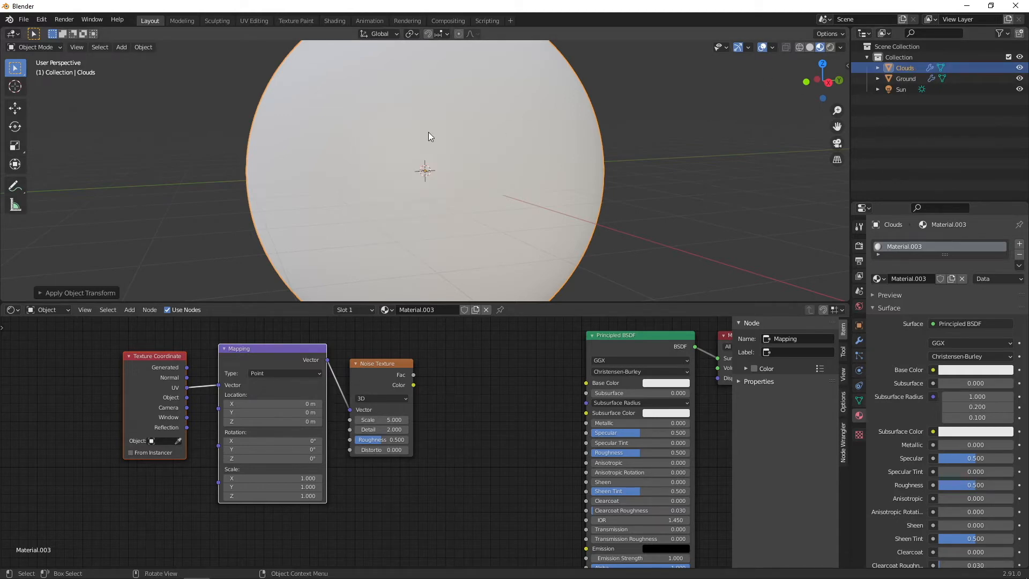
Step: Unwrap the whole Clouds mesh with Sphere Projection in Edit Mode and return to Object Mode
scroll(428, 179, down, 1)
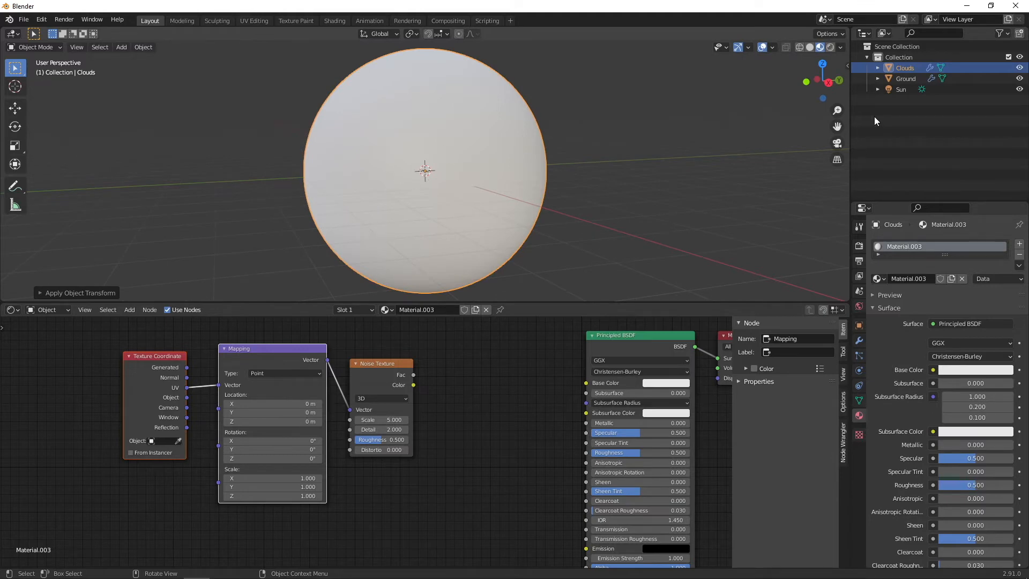
key(Tab)
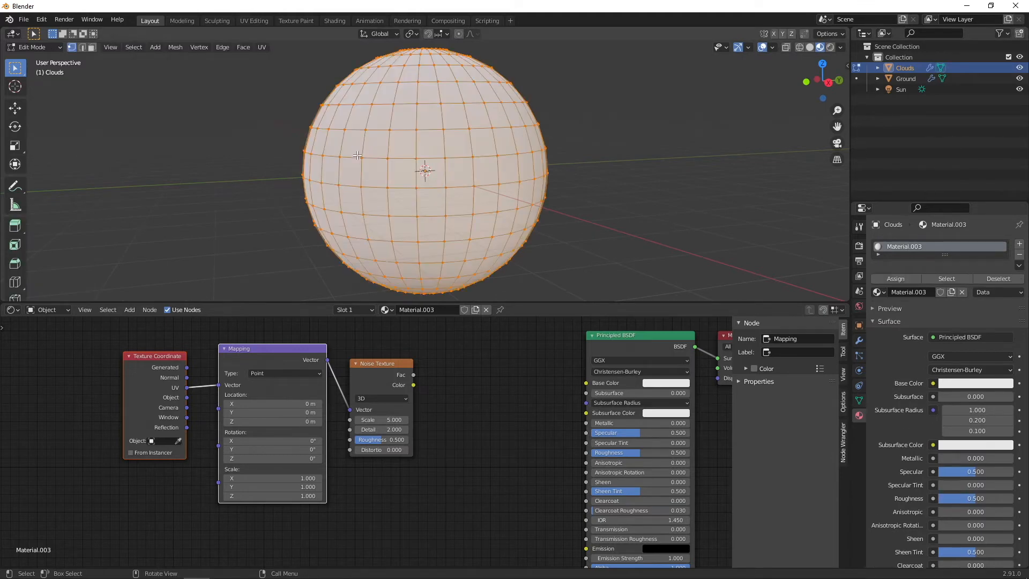
click(262, 48)
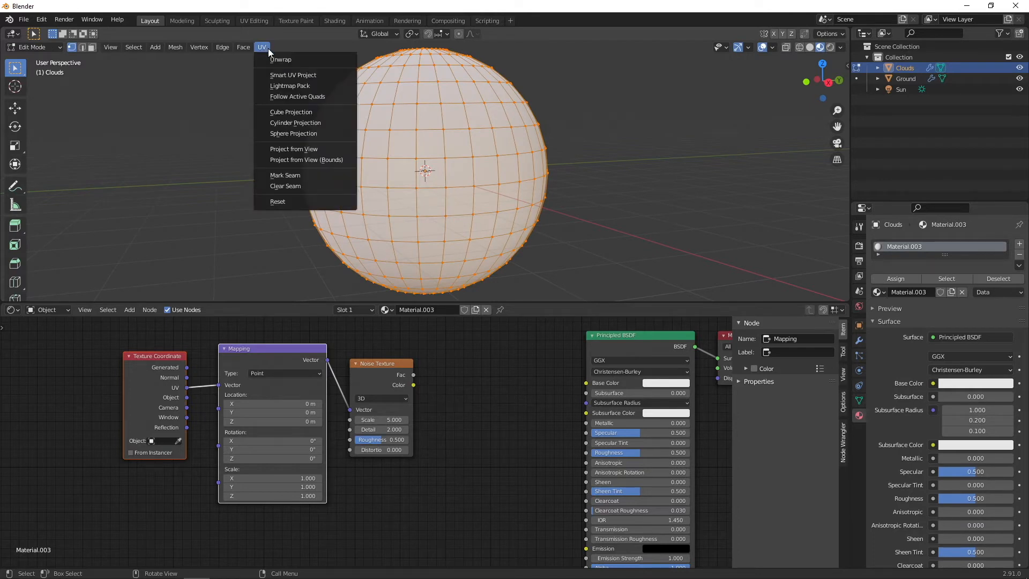
click(284, 133)
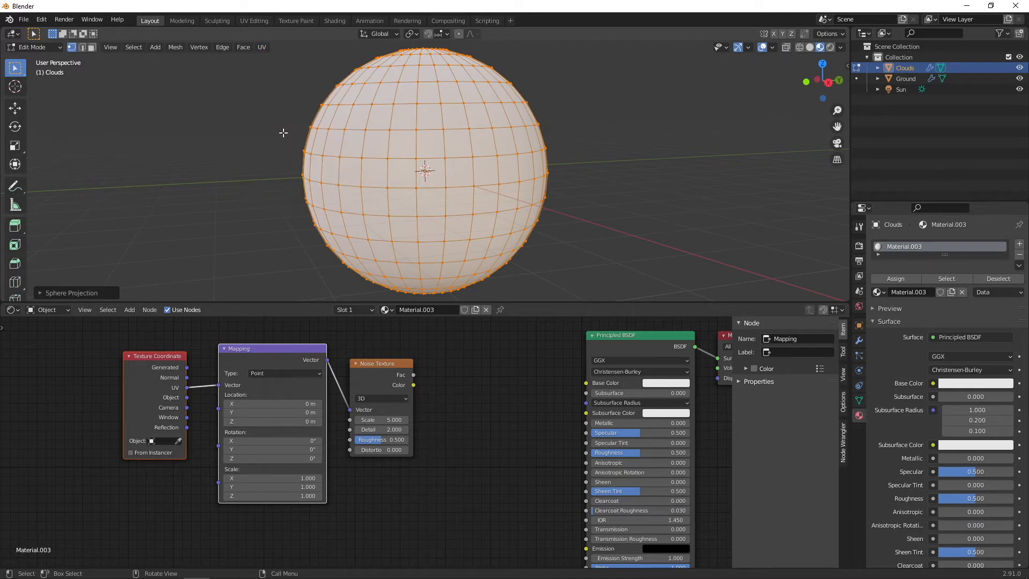
key(Tab)
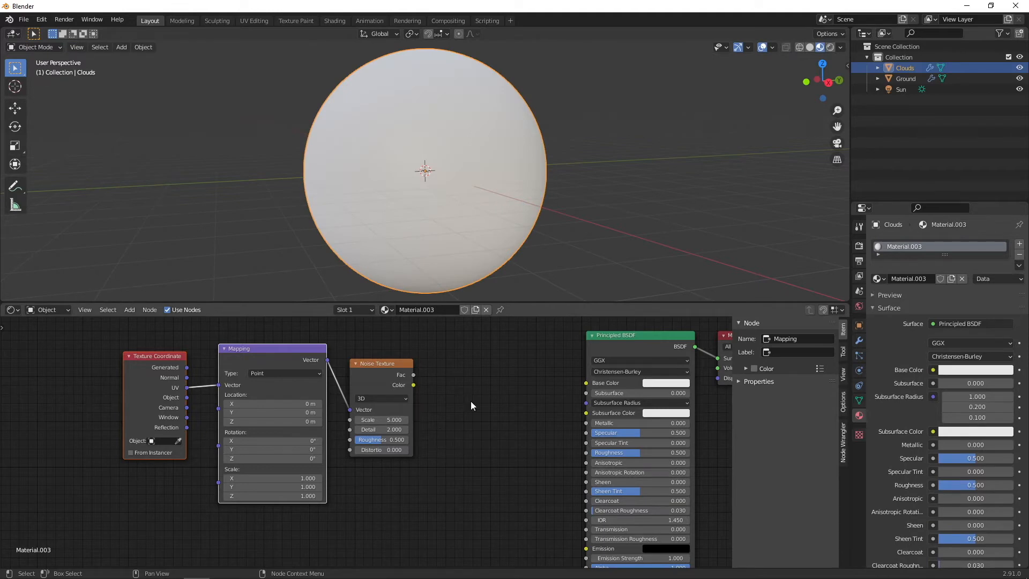
Step: Preview the Noise Texture output directly on the Clouds sphere and inspect the pattern from several sides
middle_drag(452, 382, 428, 385)
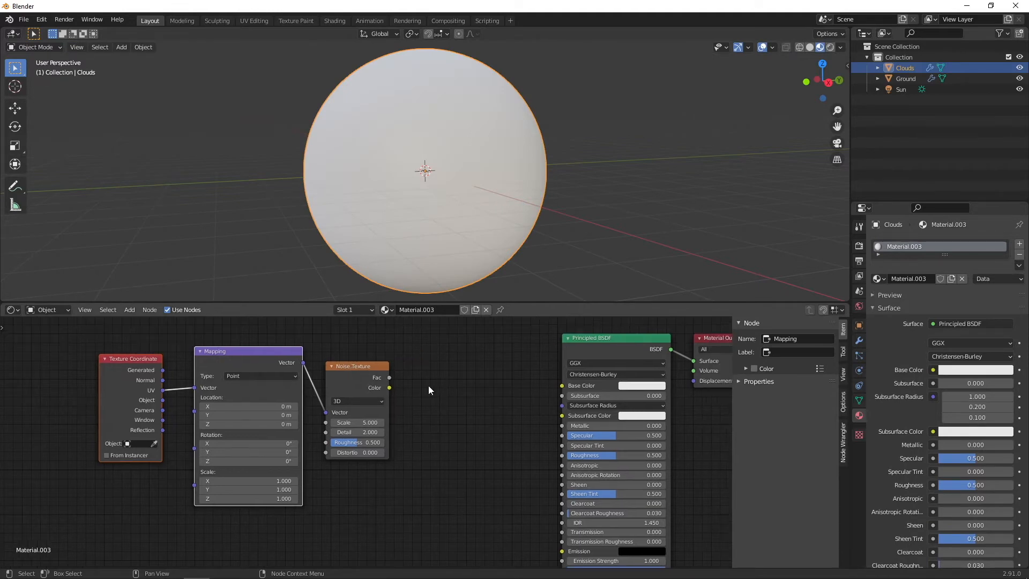
ctrl+shift+click(365, 367)
middle_drag(440, 137, 454, 142)
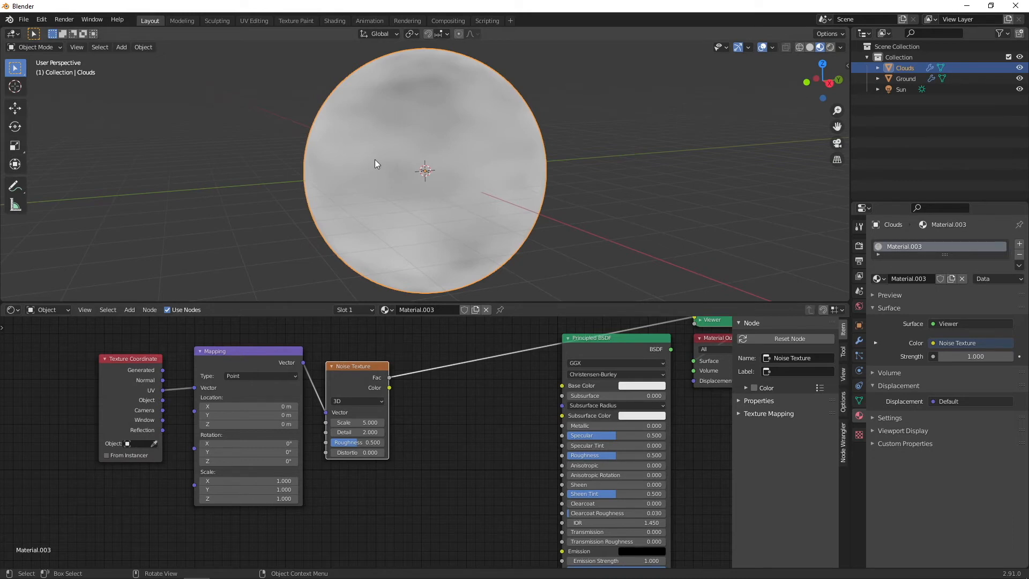
middle_drag(411, 191, 482, 191)
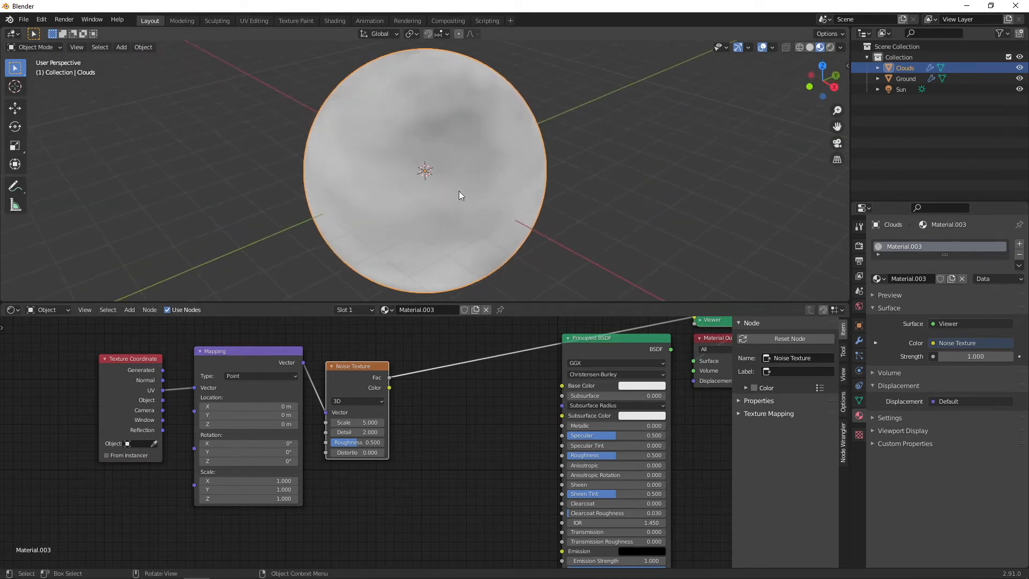
middle_drag(450, 155, 393, 277)
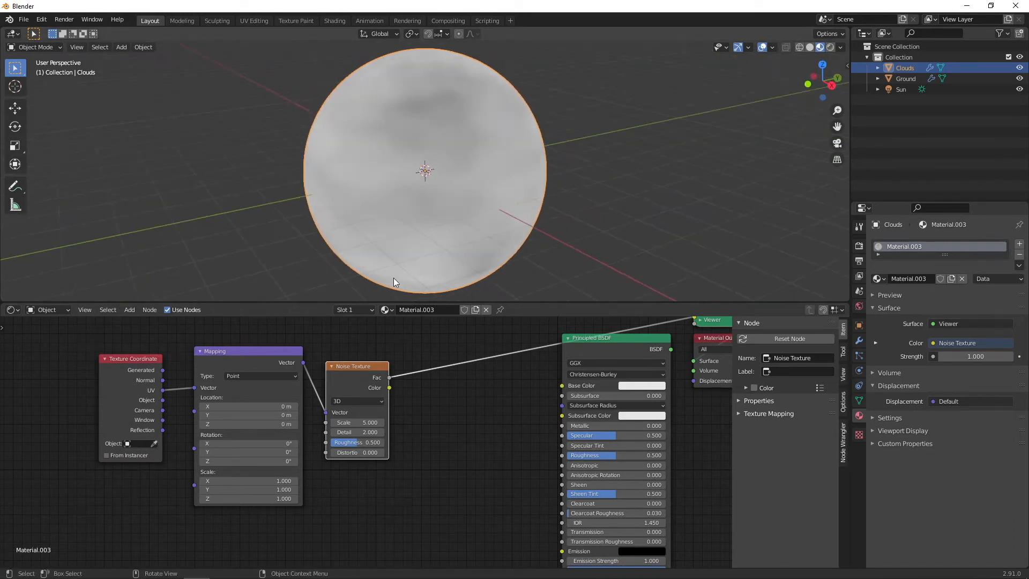
Step: Insert a ColorRamp after the Noise Texture in the cloud preview chain and move its black stop to 0.391
key(shift+a)
click(443, 413)
text(colo)
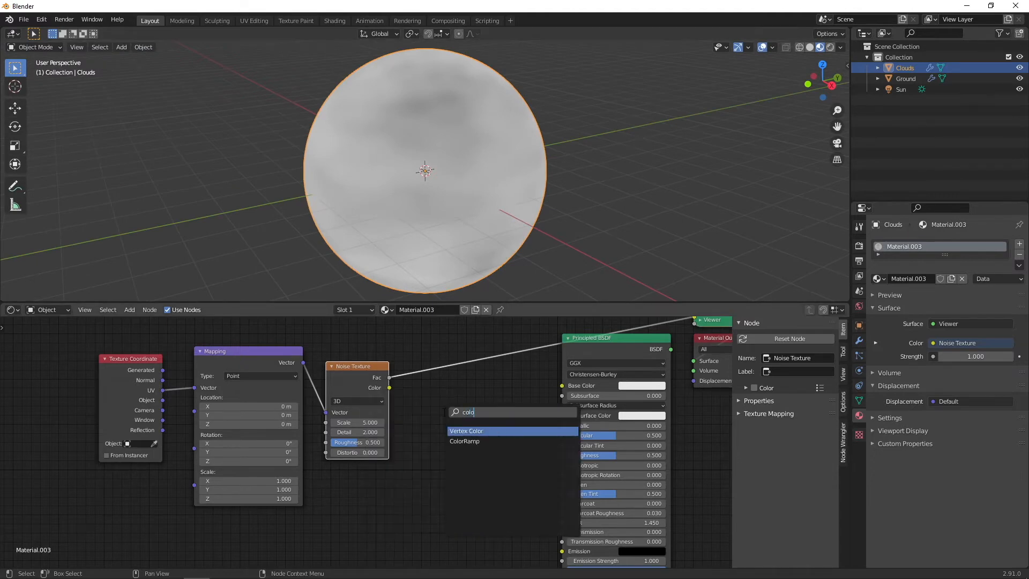
key(Down)
key(Return)
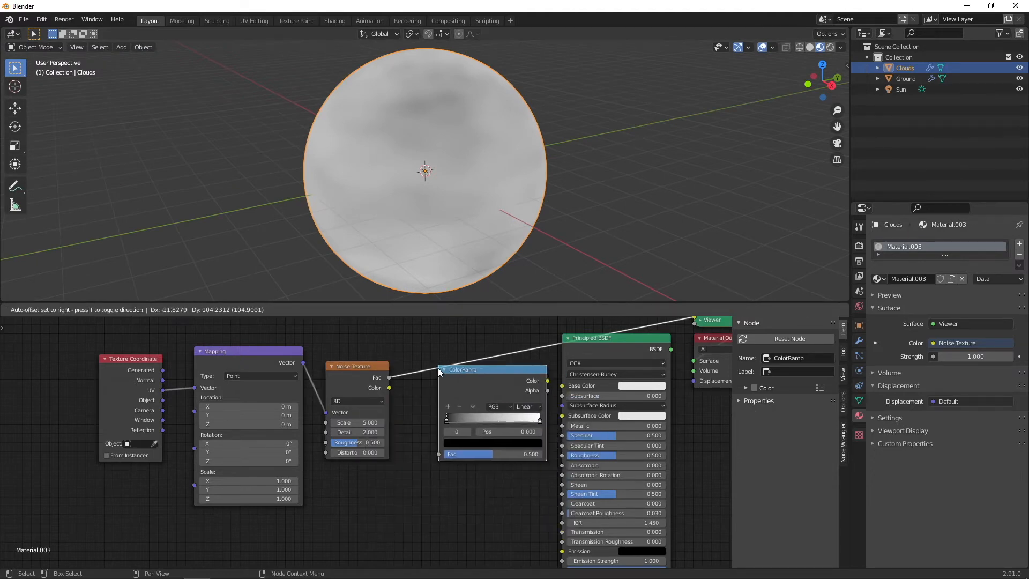
click(436, 364)
drag(446, 419, 484, 422)
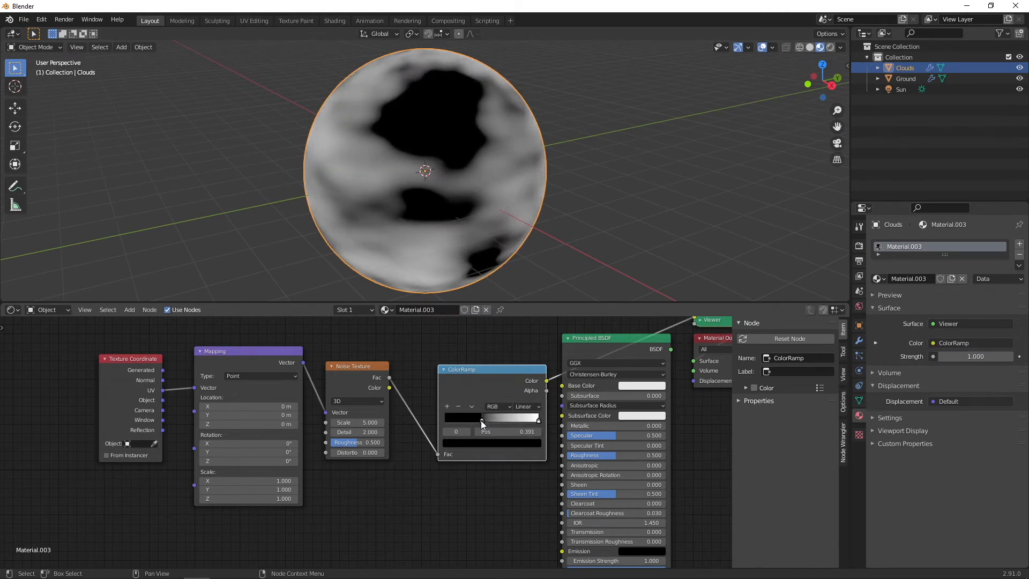
Step: Set the Noise Texture's Scale to 3.200, Detail to 3.300, Roughness to 0.792 and Distortion to 0.100
drag(369, 418, 338, 418)
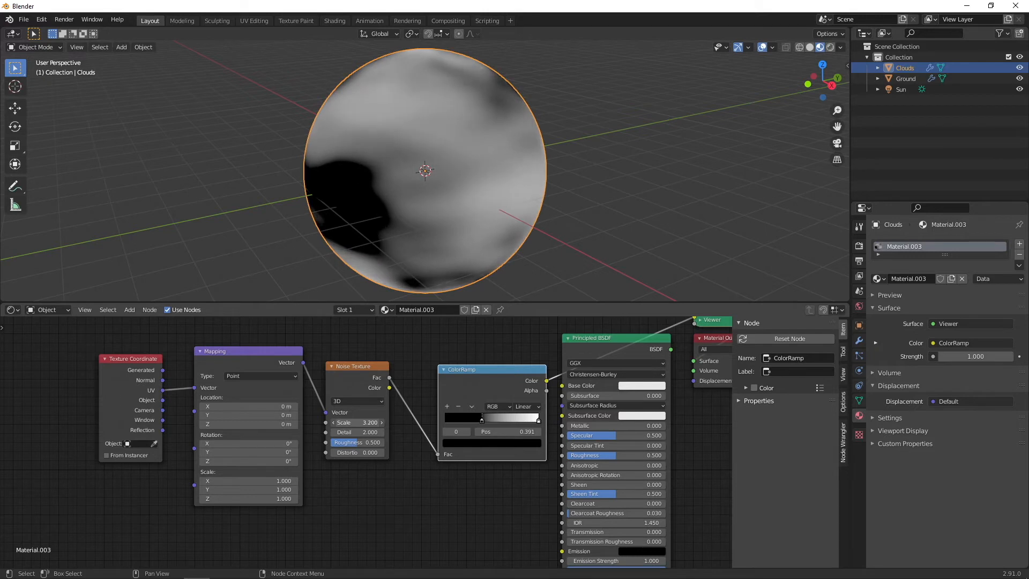
drag(368, 431, 379, 431)
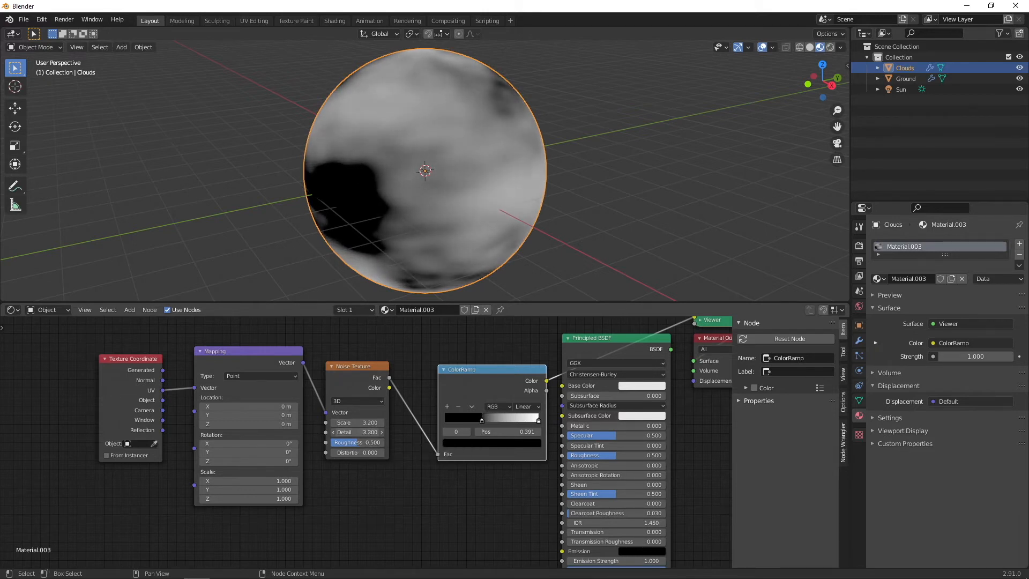
drag(369, 442, 374, 442)
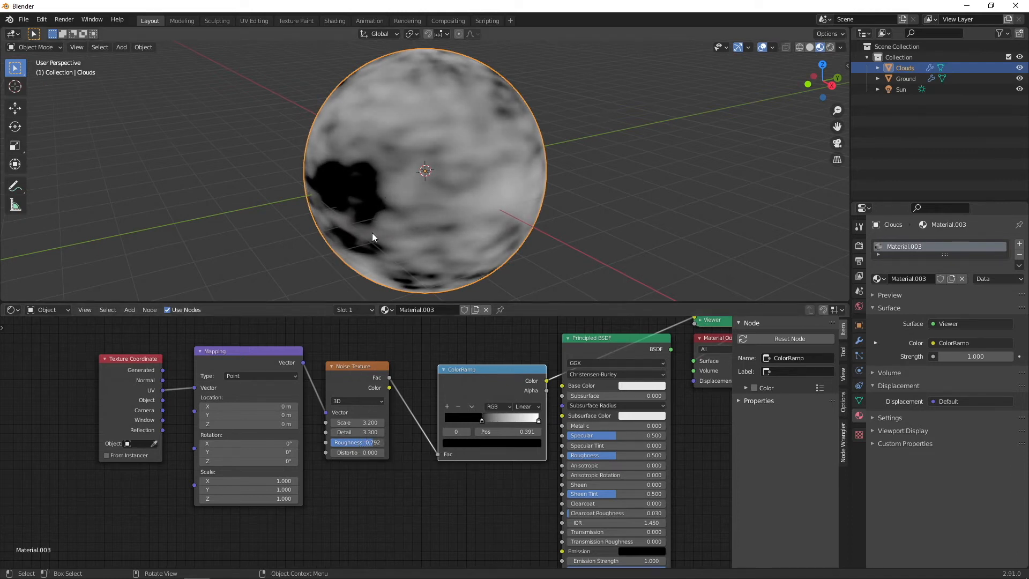
click(382, 453)
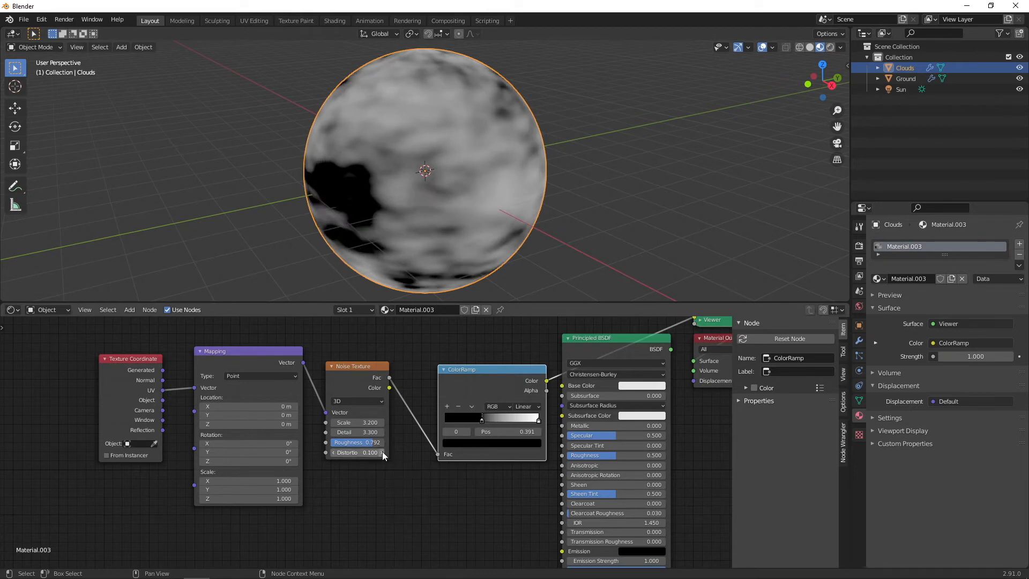
mouse_move(424, 278)
middle_down()
mouse_move(415, 278)
mouse_move(426, 295)
middle_up()
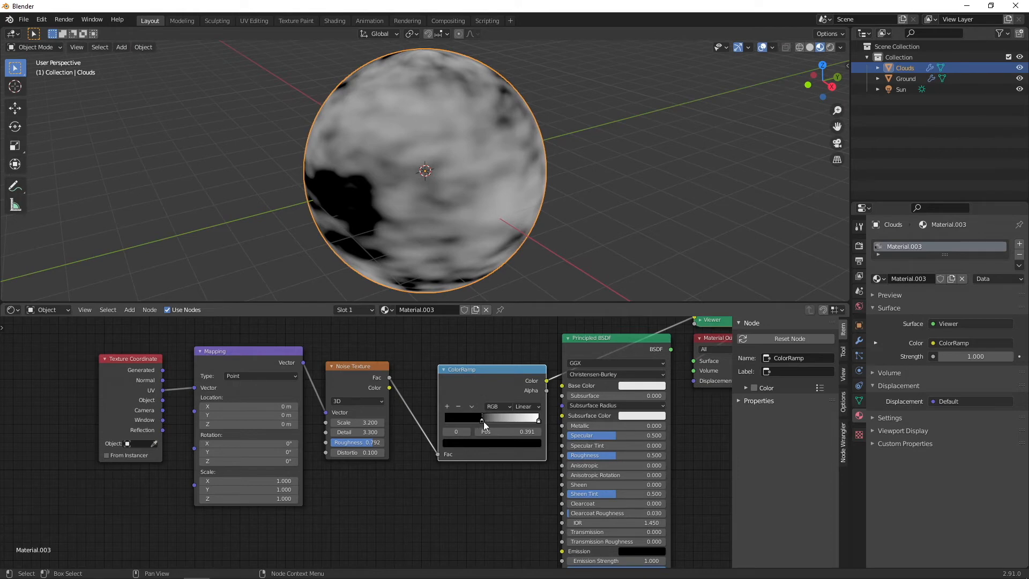
Step: Reverse the ColorRamp with white at the start and black at 0.464, and set the noise Detail to 8.800
drag(481, 420, 442, 416)
drag(539, 419, 487, 418)
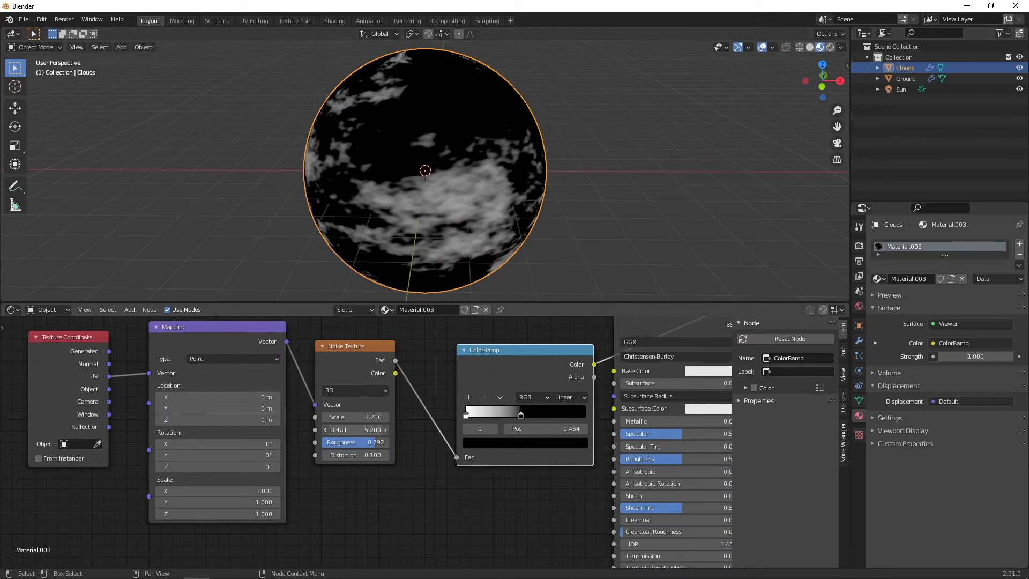
drag(353, 429, 383, 429)
scroll(410, 241, up, 4)
scroll(467, 236, down, 4)
middle_drag(467, 236, 409, 208)
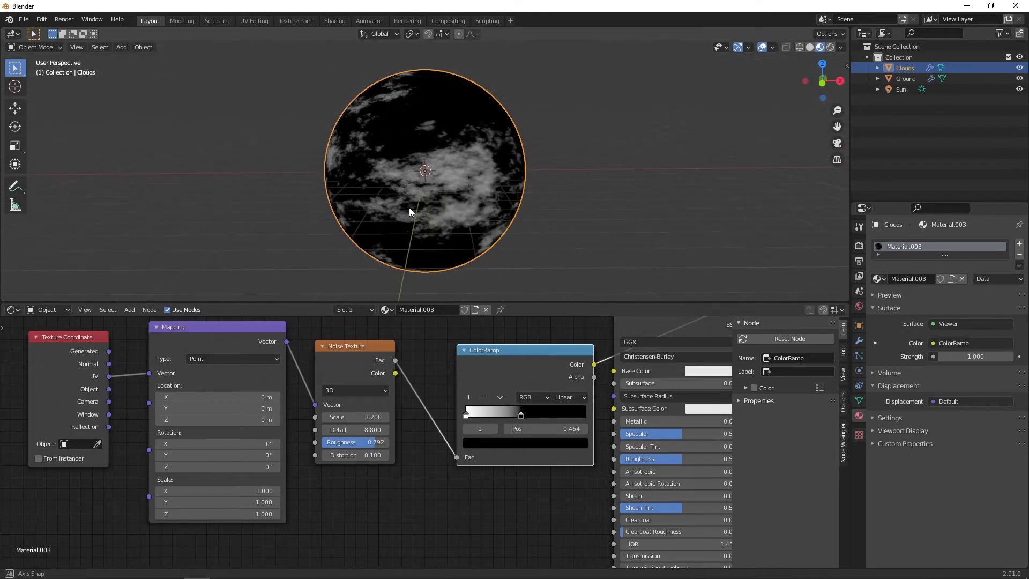
Step: Delete the Principled BSDF node from the Clouds material
middle_drag(433, 369, 341, 384)
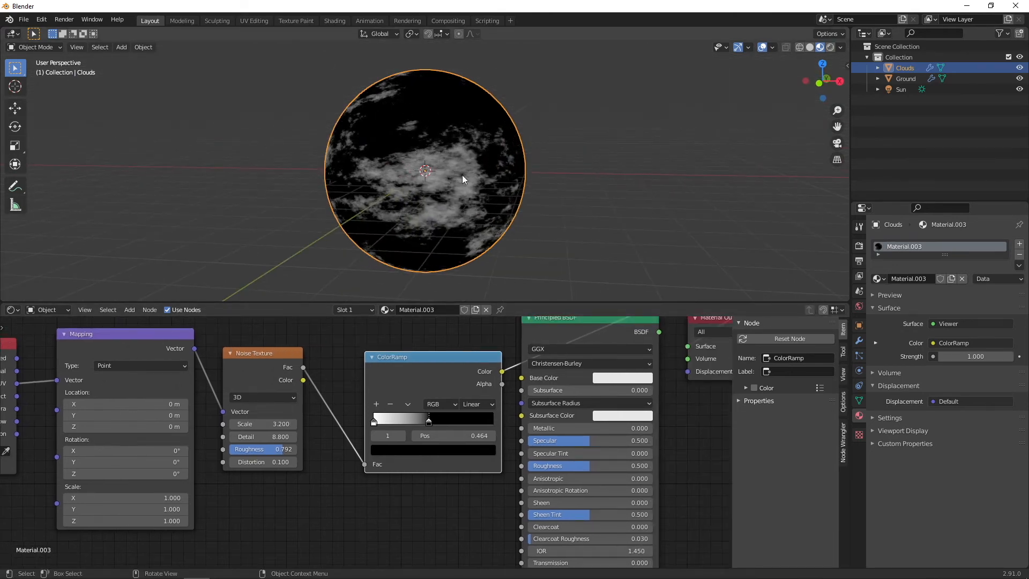
middle_drag(464, 364, 376, 376)
scroll(349, 387, down, 6)
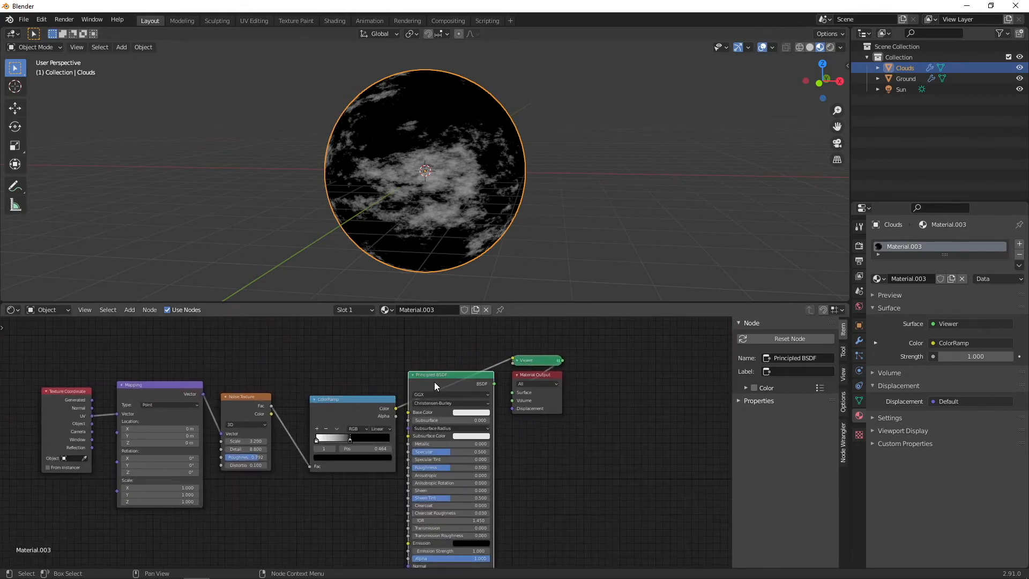
key(x)
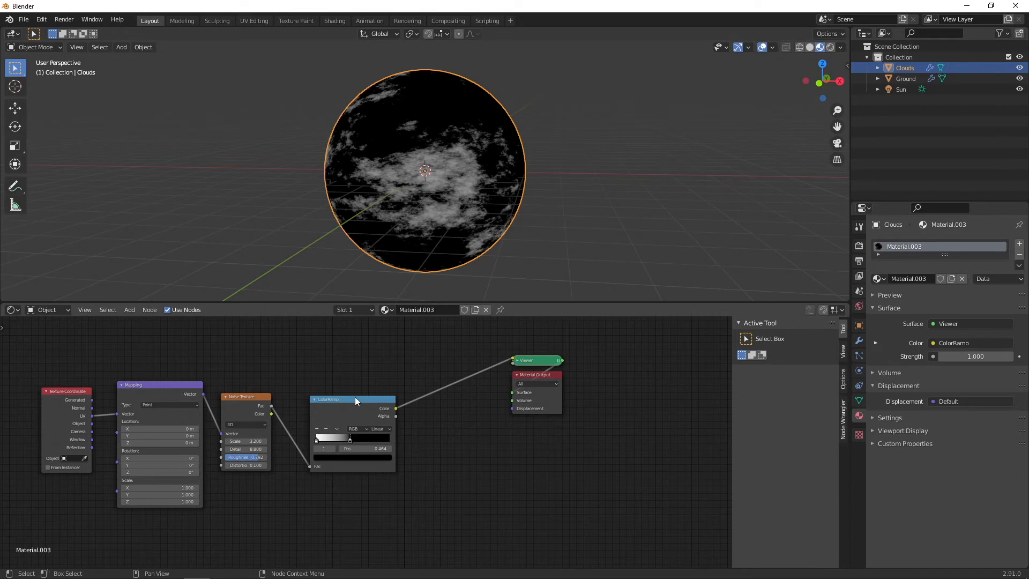
Step: Add a Mix Shader between the ColorRamp and the Material Output, and delete the Viewer node
key(shift+a)
click(476, 445)
text(mix)
key(Return)
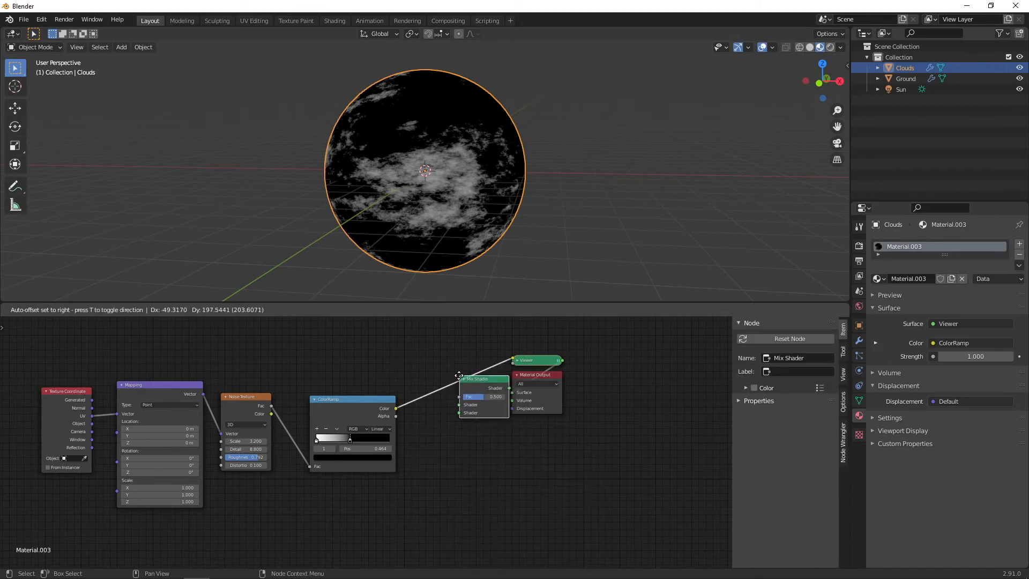
click(432, 375)
click(532, 358)
key(x)
drag(484, 386, 509, 379)
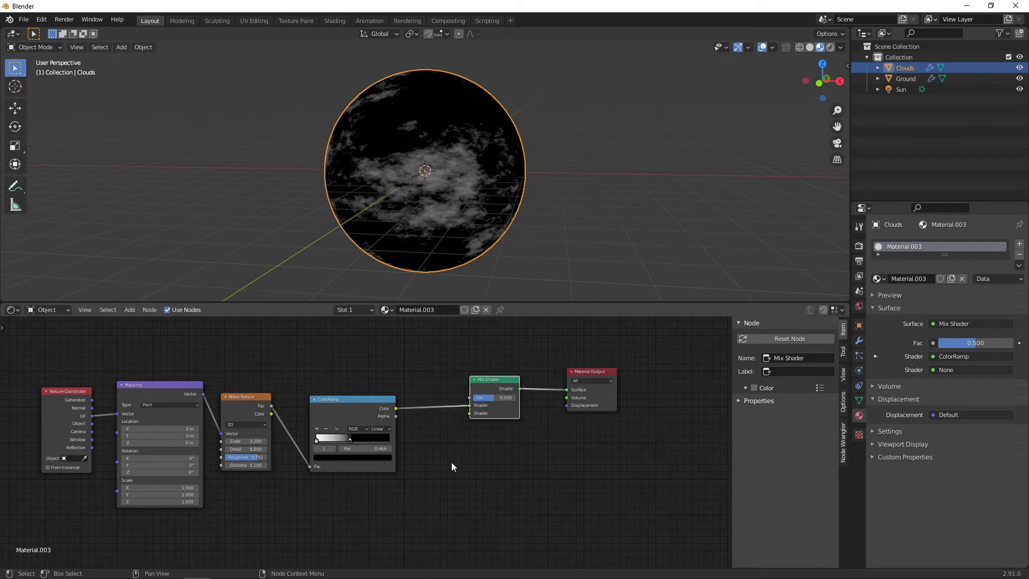
Step: Use the ColorRamp color as the Mix Shader's Fac and connect a new Diffuse BSDF to its first shader input
scroll(432, 435, up, 3)
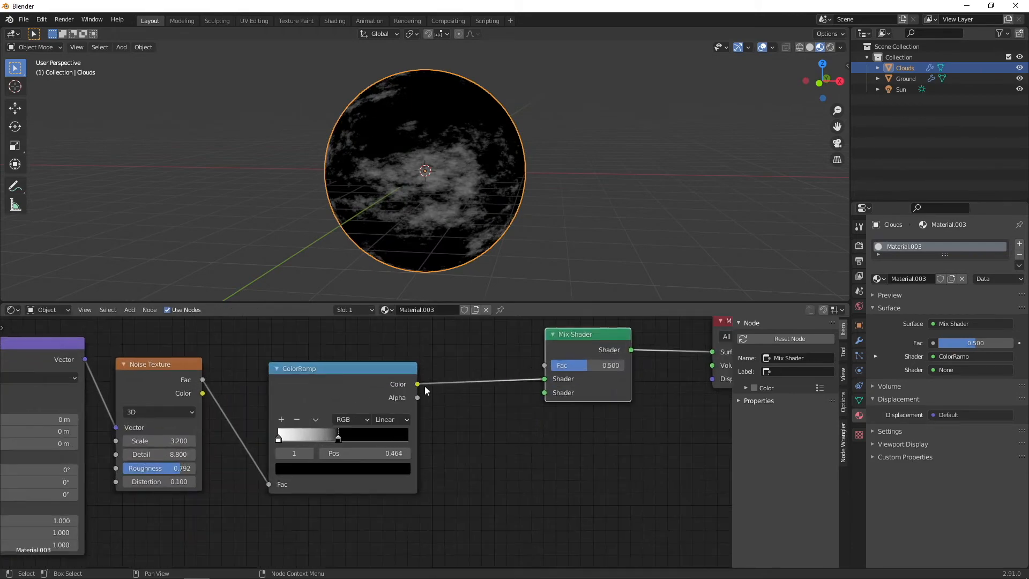
drag(417, 384, 495, 423)
key(shift+a)
click(527, 451)
text(diffuse)
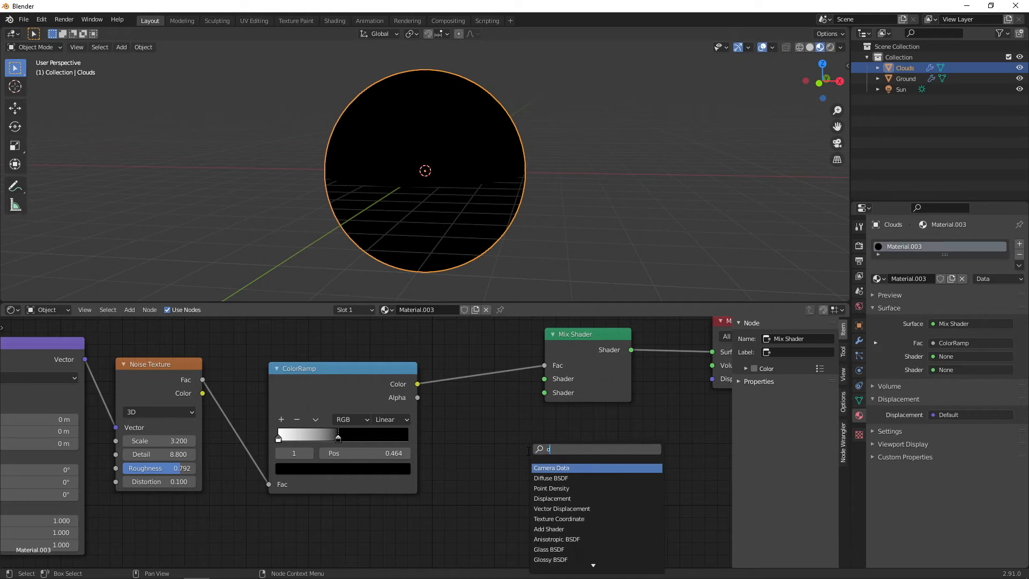
key(Return)
click(451, 416)
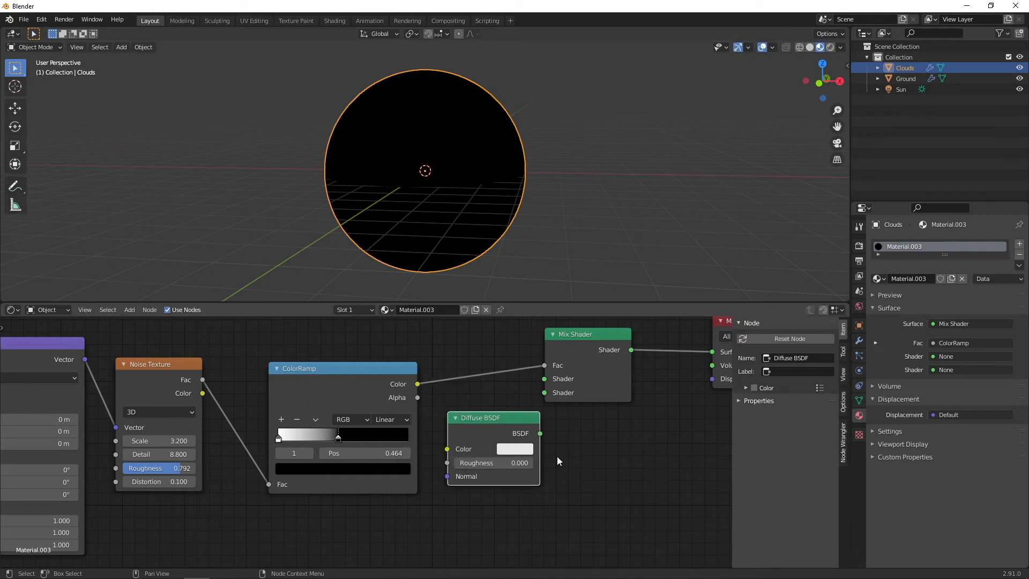
drag(540, 433, 606, 345)
Step: Add a Transparent BSDF below the Diffuse BSDF and connect it to the Mix Shader's second shader input
key(shift+a)
click(597, 433)
text(tra)
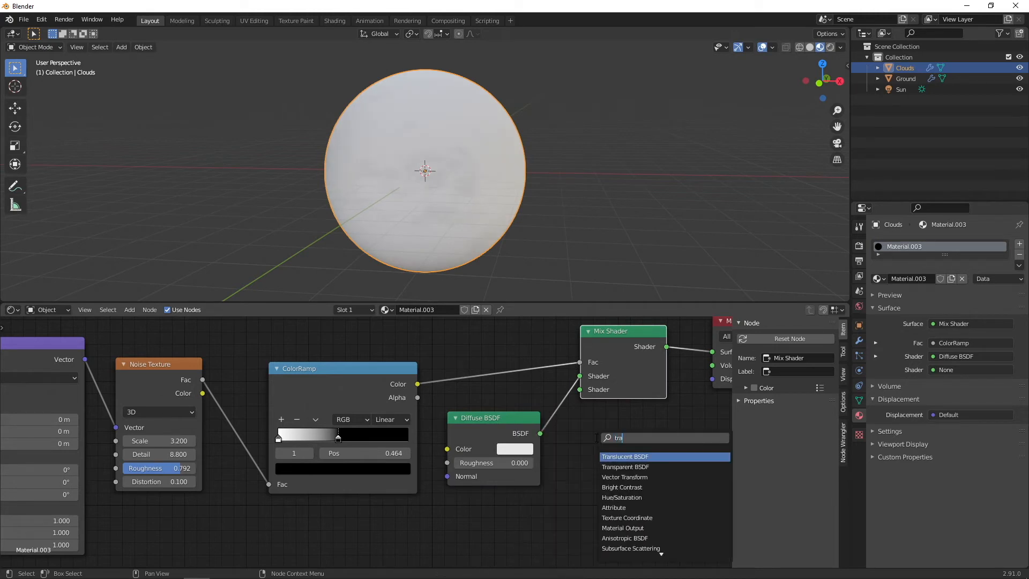
key(Down)
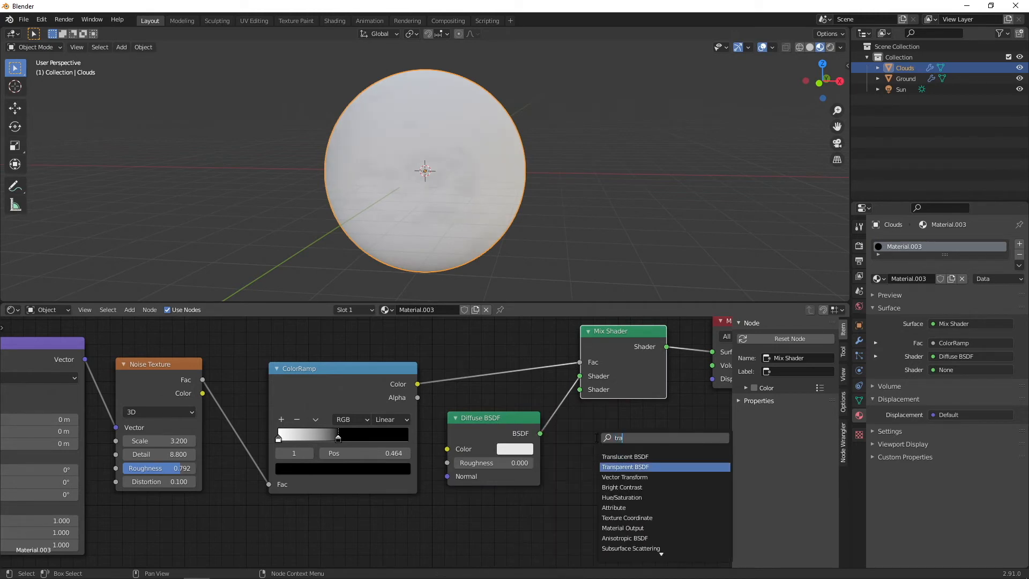
click(641, 467)
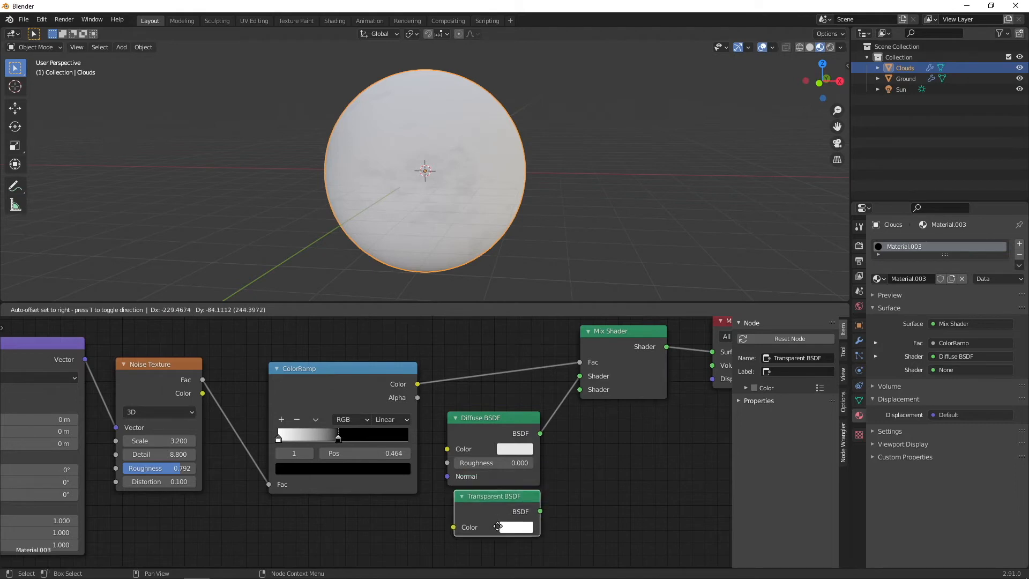
click(542, 513)
drag(538, 515, 580, 390)
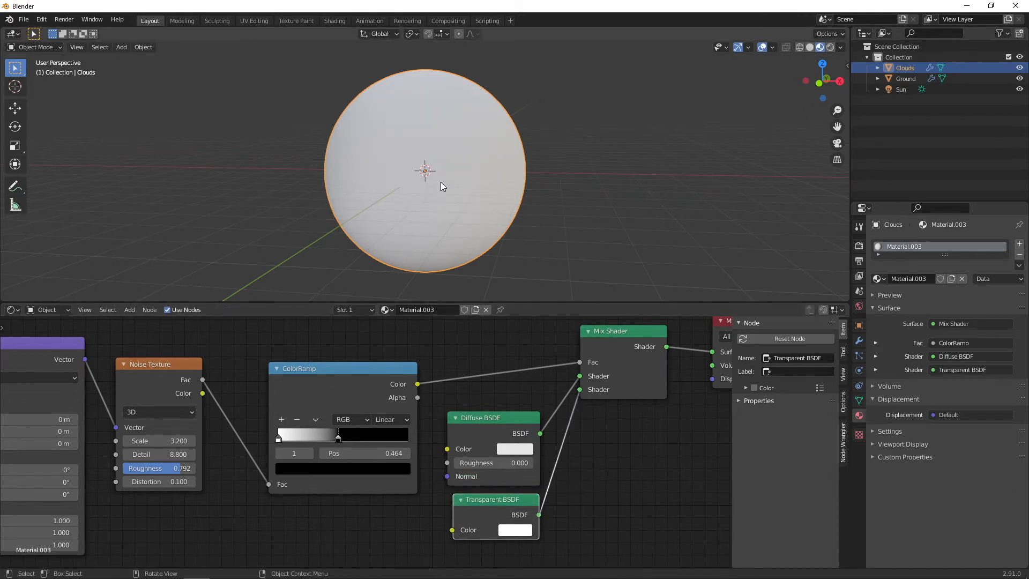
scroll(547, 508, down, 3)
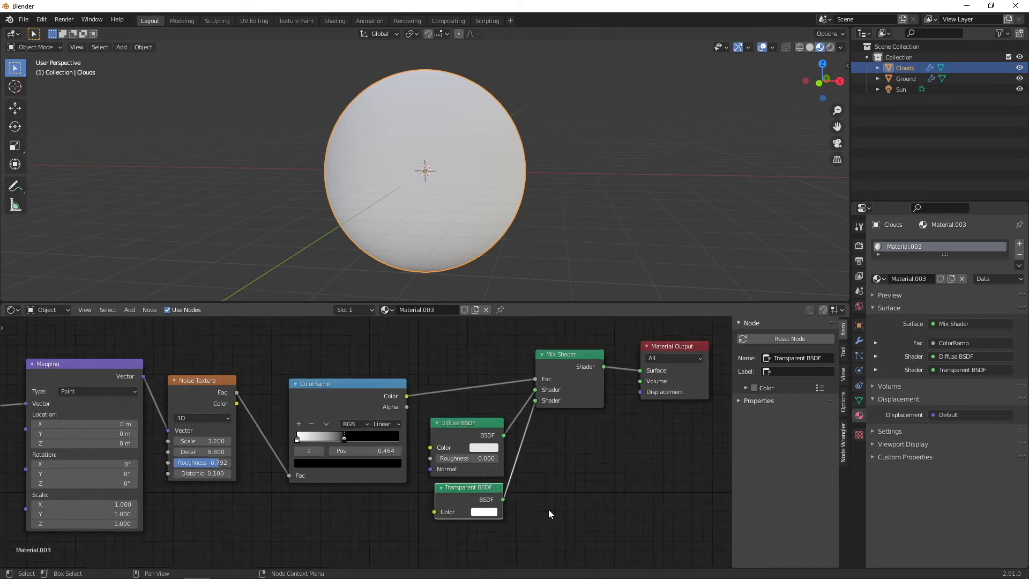
drag(485, 489, 480, 496)
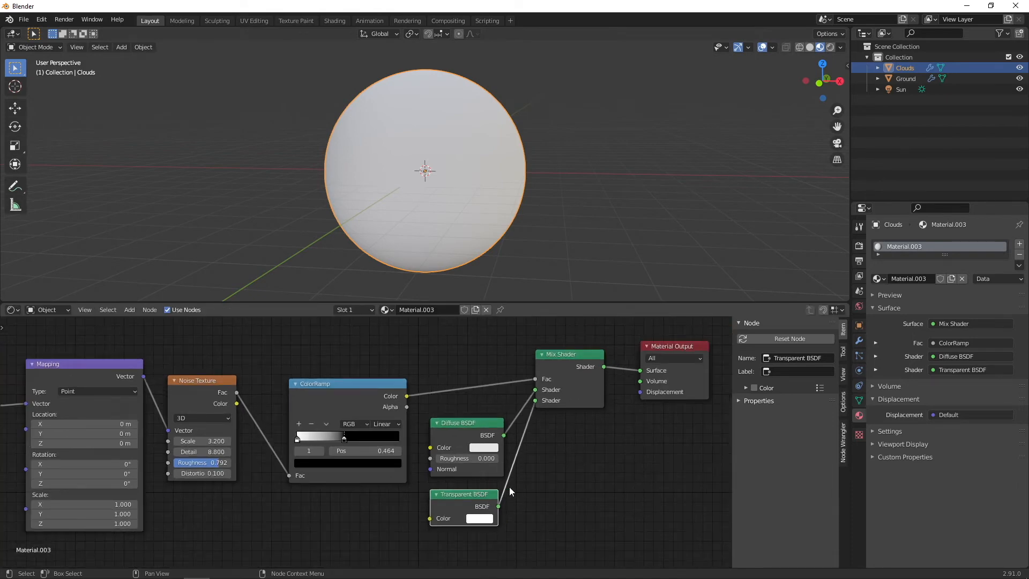
Step: Switch the viewport to rendered shading and flip the ColorRamp with black at the start and white at 0.491
click(830, 47)
middle_drag(465, 169, 493, 168)
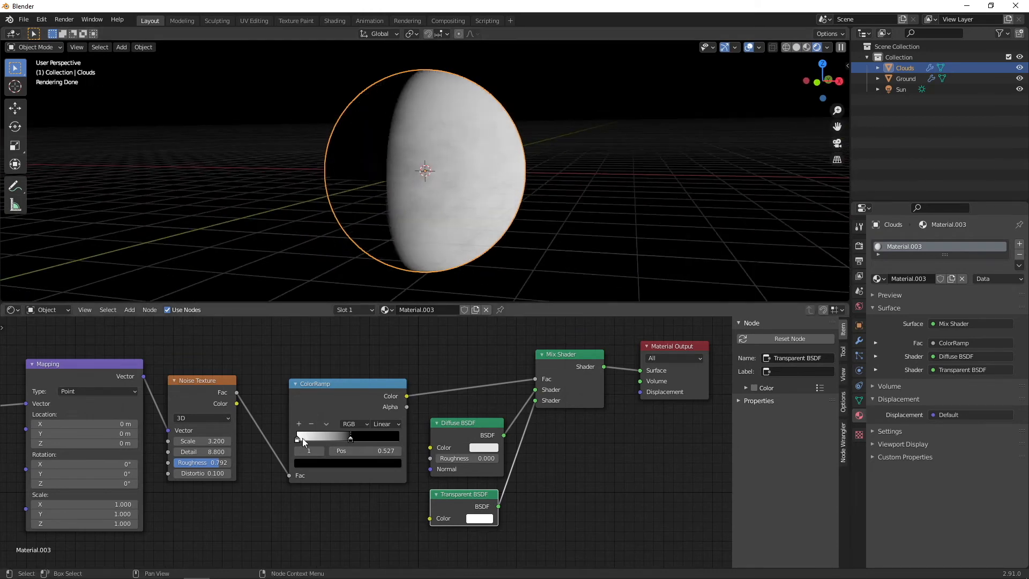
mouse_move(297, 438)
mouse_down()
mouse_move(360, 438)
mouse_move(284, 440)
mouse_up()
drag(357, 439, 345, 439)
scroll(516, 259, up, 5)
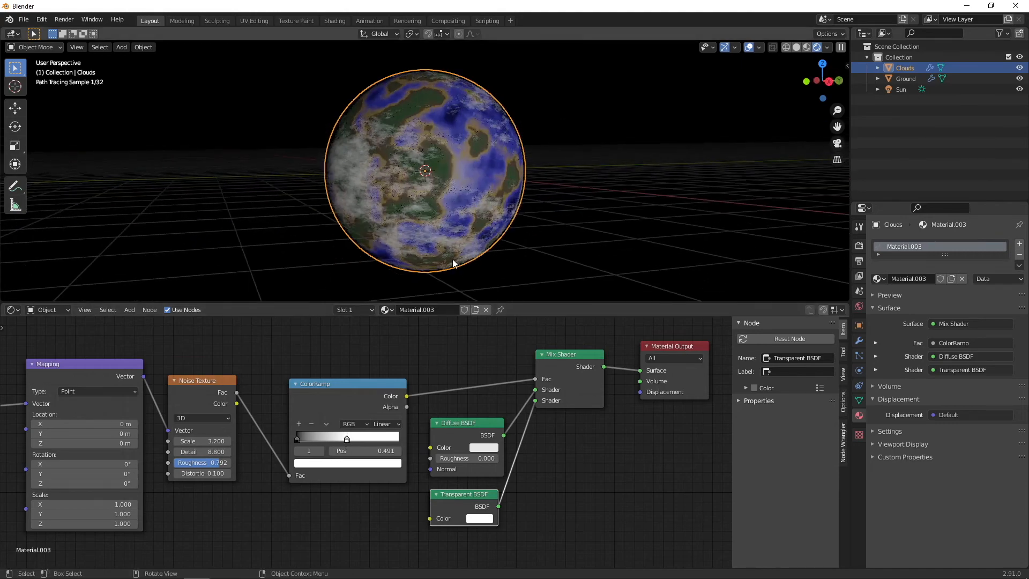
middle_drag(451, 226, 486, 210)
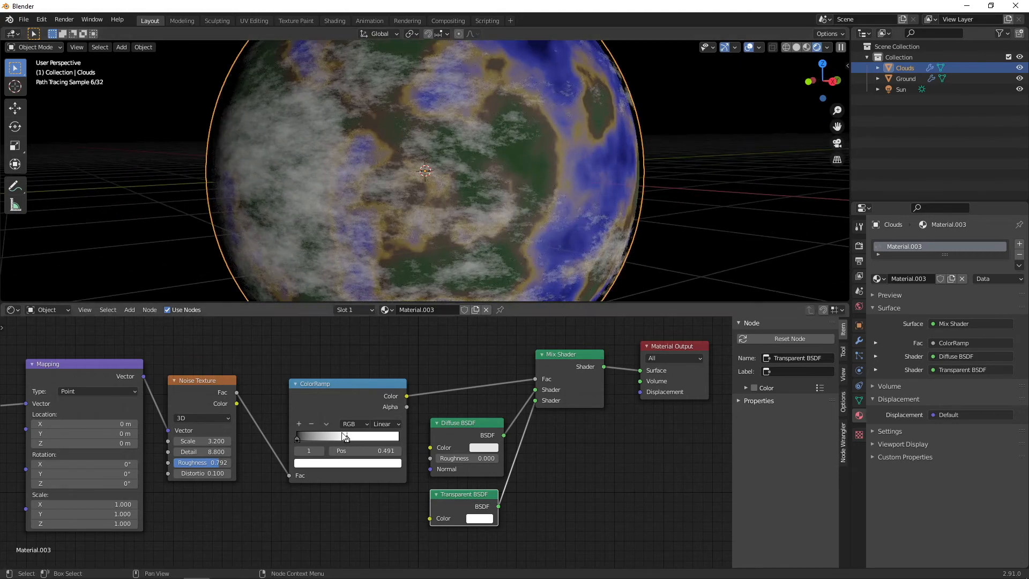
Step: Move the ColorRamp's white stop to 0.523 and set the Noise Texture's Scale to 4.600
scroll(465, 110, down, 1)
scroll(438, 256, down, 3)
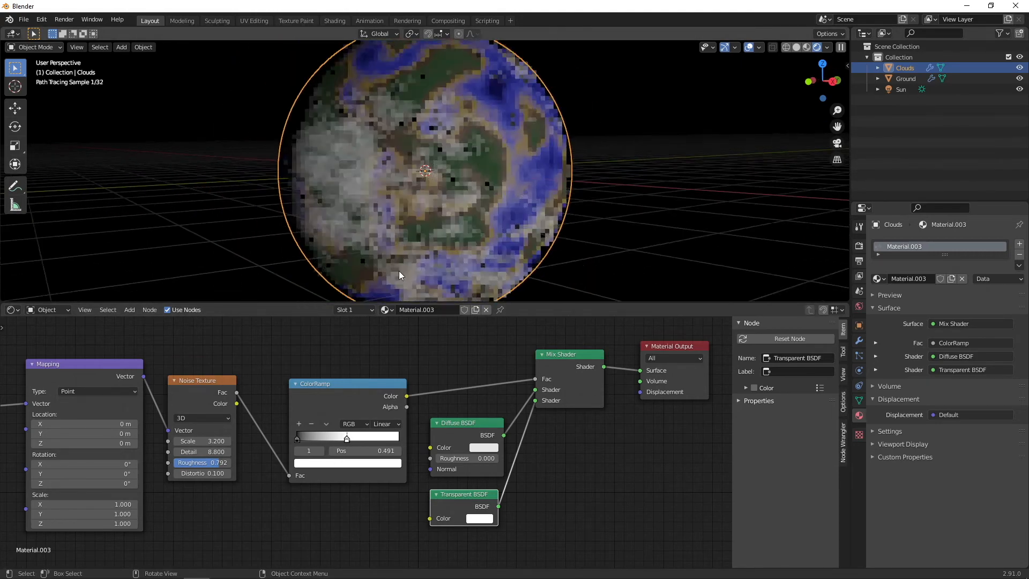
drag(348, 439, 350, 438)
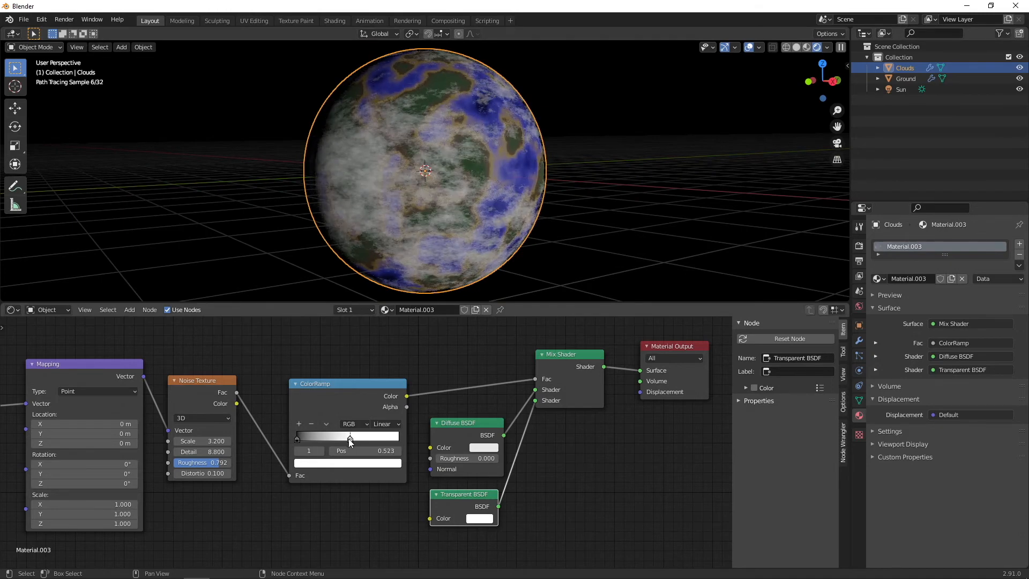
drag(208, 441, 212, 440)
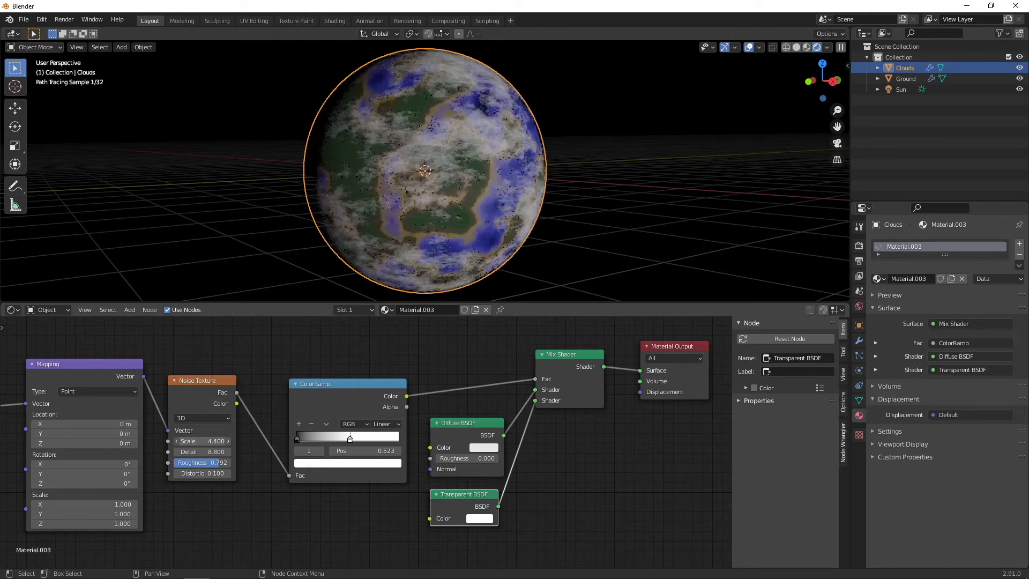
middle_drag(484, 234, 418, 227)
scroll(442, 203, up, 3)
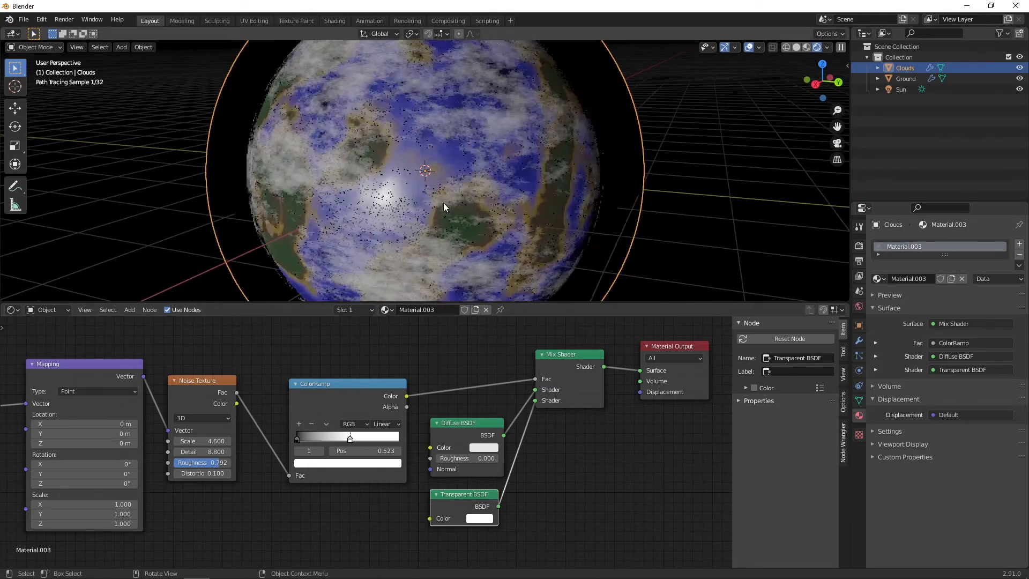
scroll(409, 153, down, 3)
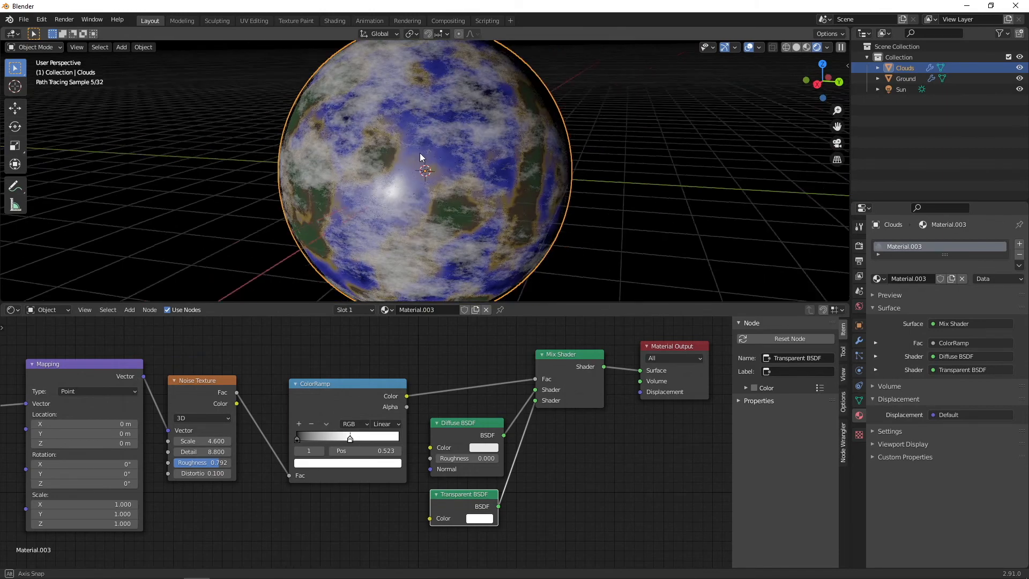
Step: Set the Noise Texture's Detail to 6.600 and check the clouds from several sides
drag(209, 454, 183, 453)
scroll(487, 155, down, 1)
middle_drag(455, 157, 496, 158)
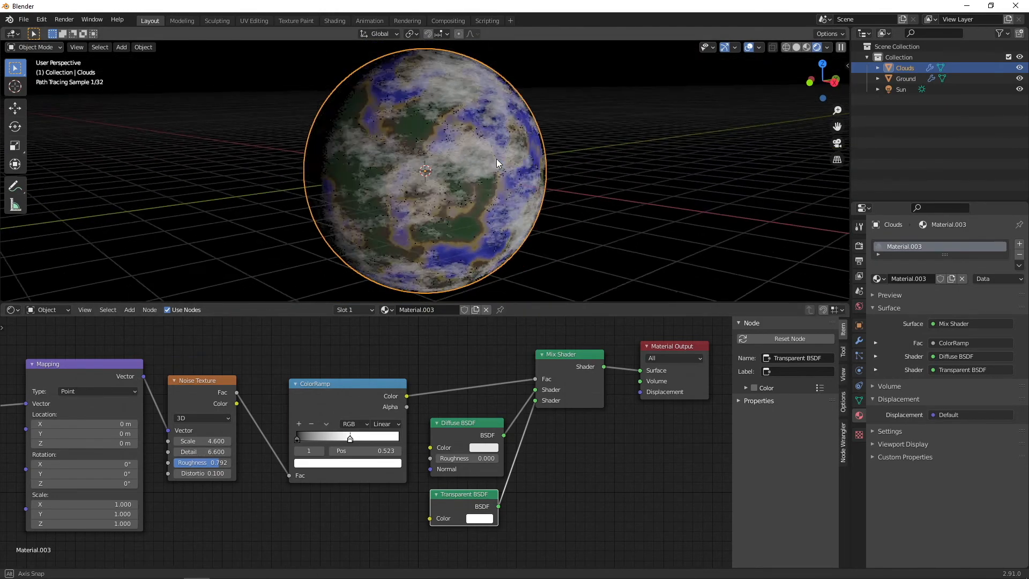
scroll(476, 171, up, 2)
scroll(369, 220, down, 3)
mouse_move(500, 195)
middle_down()
mouse_move(410, 191)
mouse_move(476, 185)
middle_up()
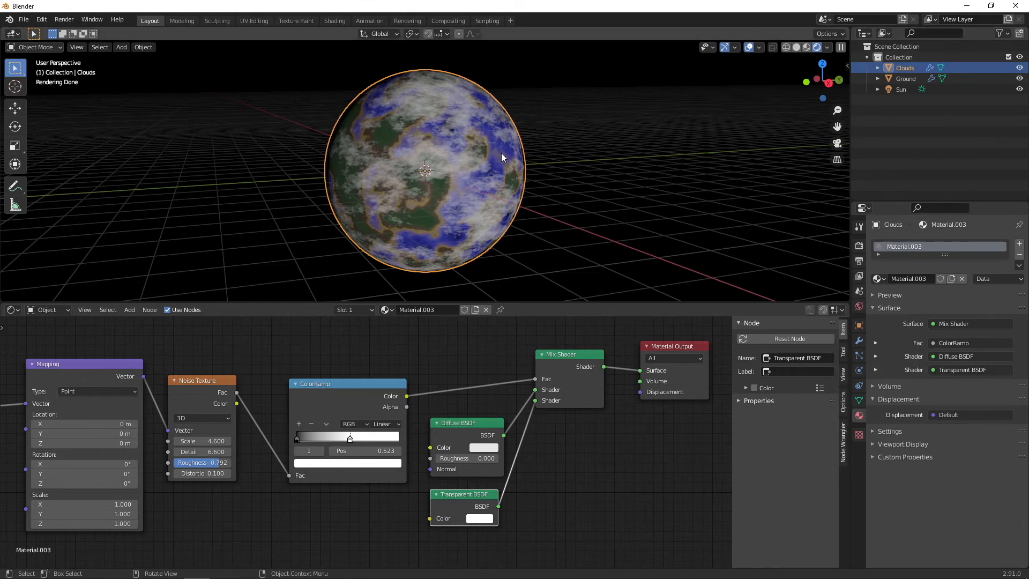
key(r)
key(r)
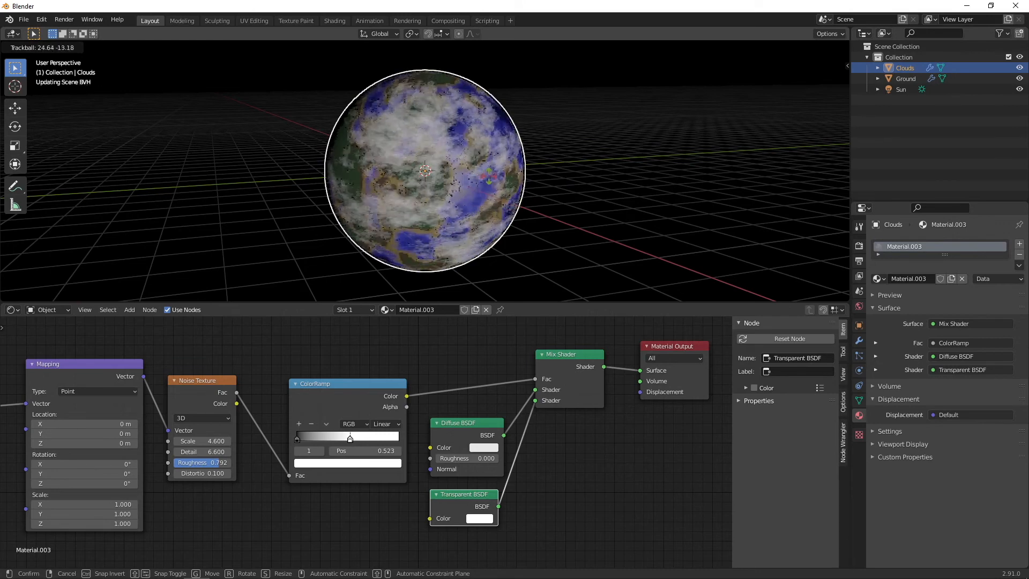
right_click(494, 161)
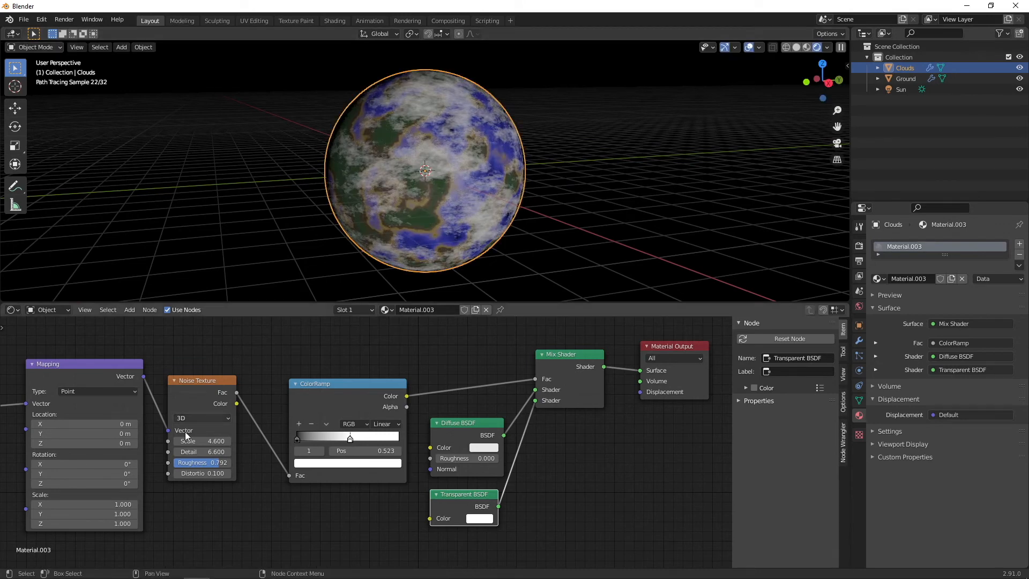
Step: Switch the clouds' Noise Texture to 4D and set its W value to 0.450
click(207, 422)
click(199, 447)
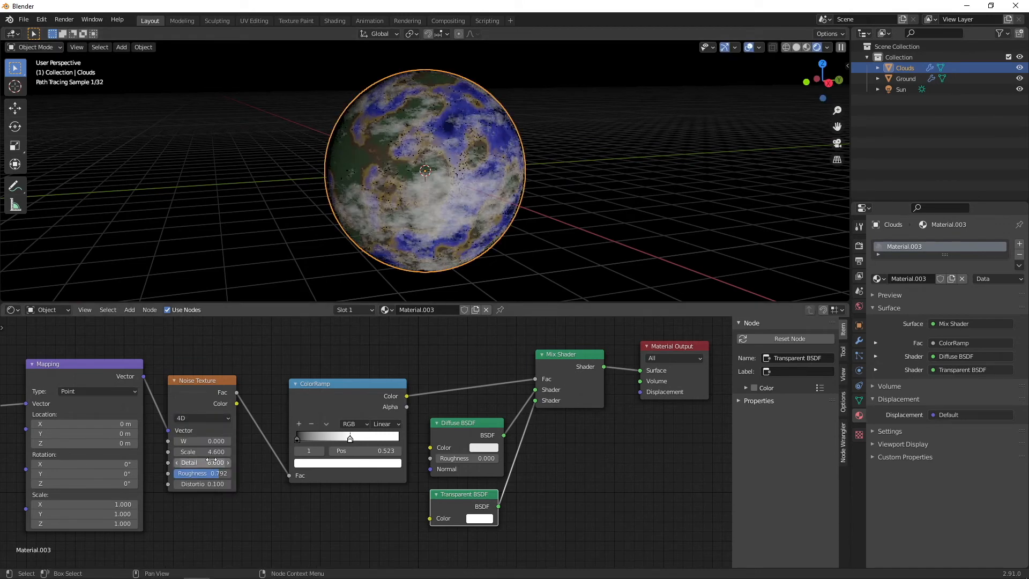
mouse_move(197, 446)
mouse_down()
mouse_move(225, 446)
mouse_move(187, 441)
mouse_move(200, 441)
mouse_up()
mouse_move(417, 232)
middle_down()
mouse_move(393, 231)
mouse_move(471, 226)
mouse_move(441, 227)
middle_up()
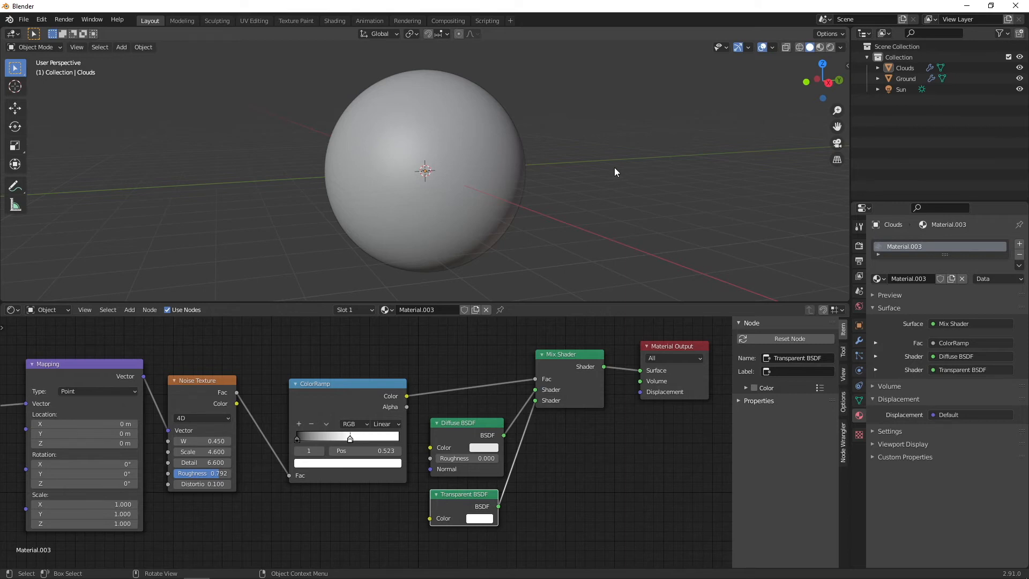
Step: Duplicate the Clouds sphere in place, scale the copy up to about 1.004, and inspect the spheres in wireframe before returning to solid shading
click(904, 68)
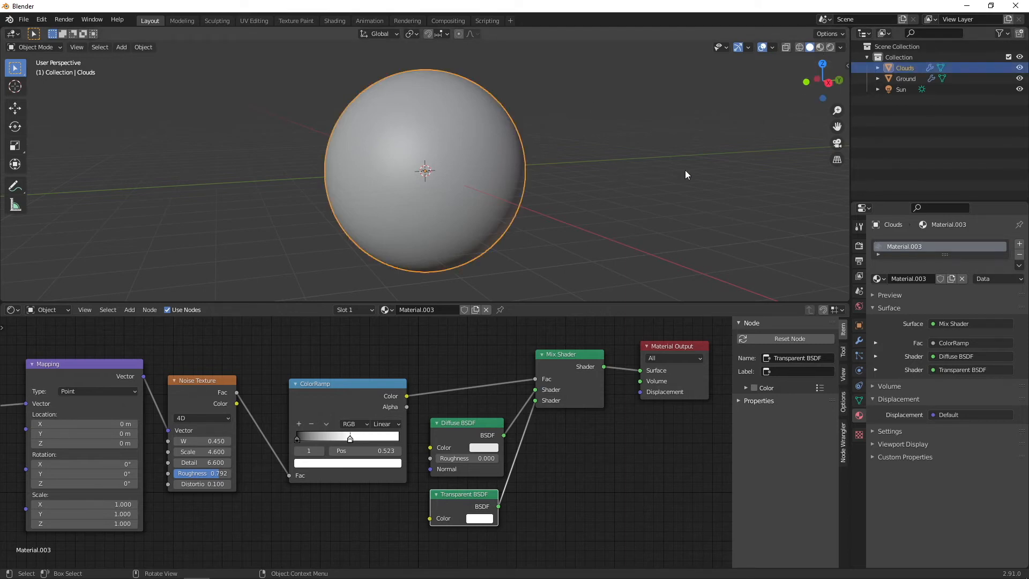
key(shift+d)
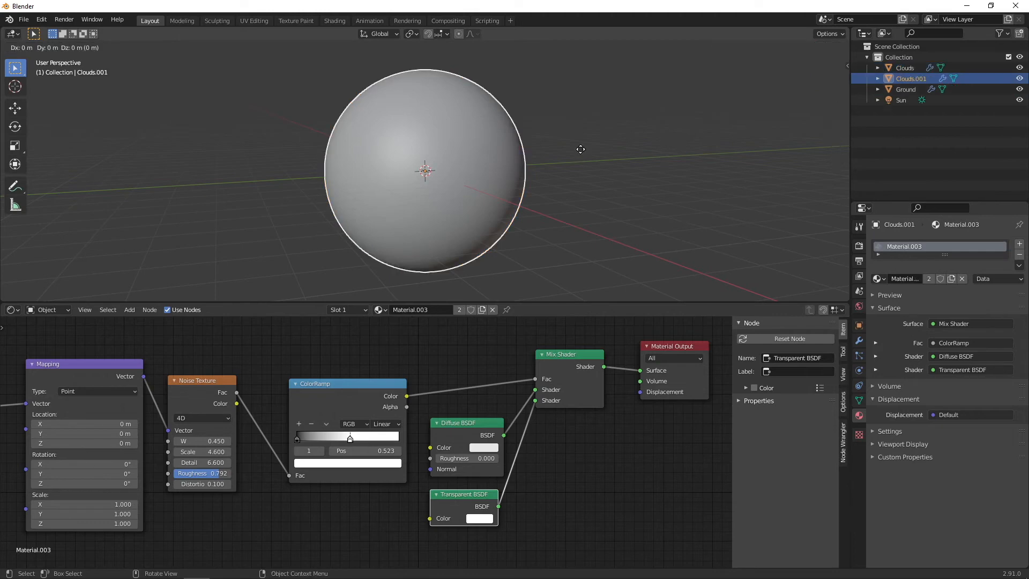
key(s)
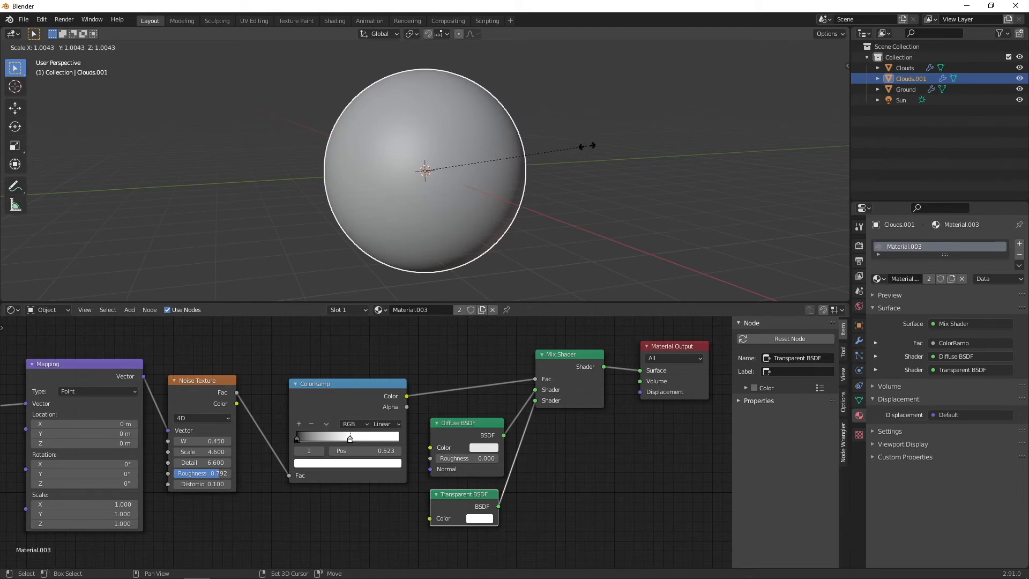
key(Escape)
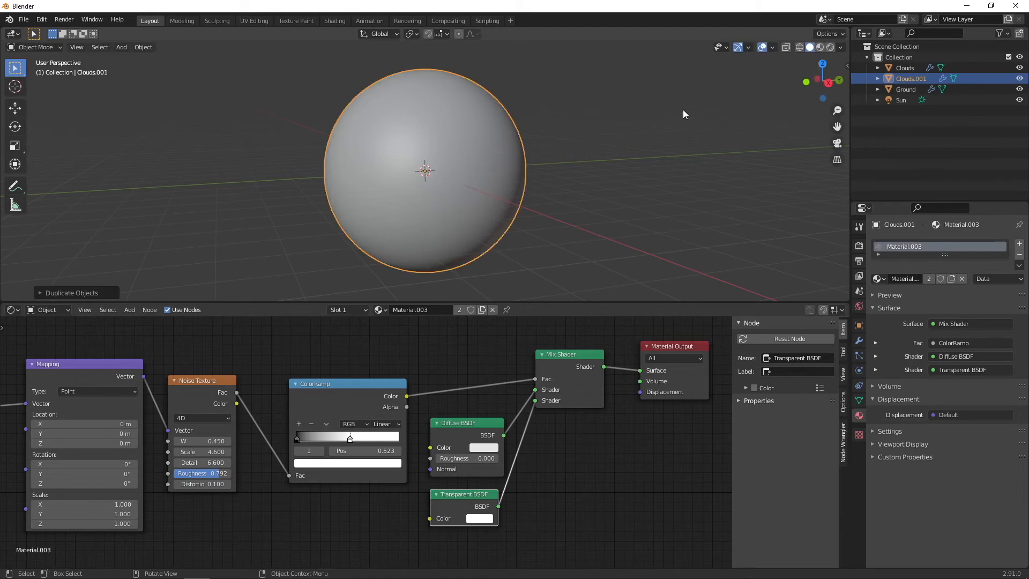
click(799, 48)
scroll(657, 111, up, 4)
mouse_move(647, 112)
middle_down()
mouse_move(657, 110)
mouse_move(622, 118)
middle_up()
scroll(657, 110, down, 3)
click(809, 47)
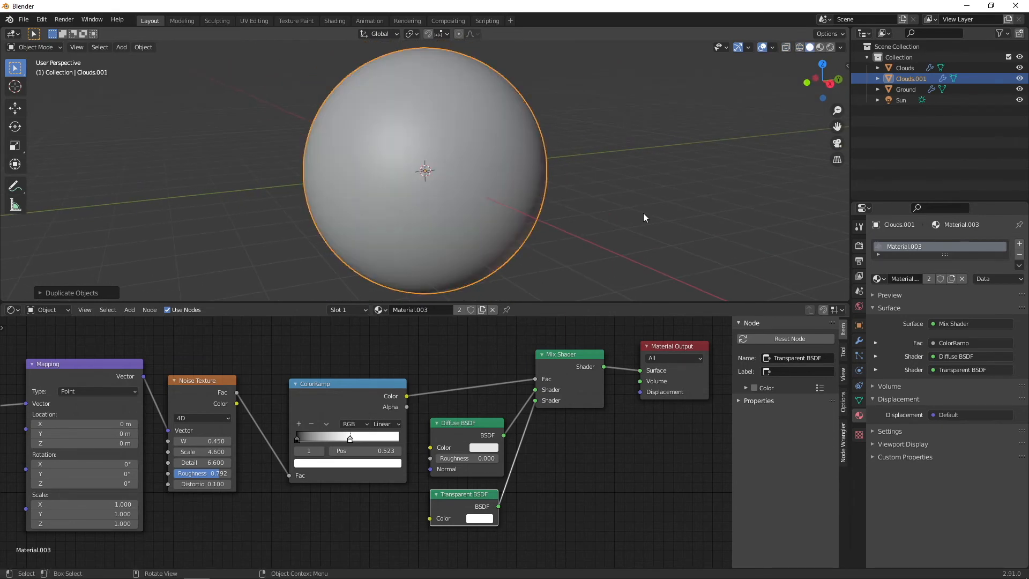
Step: Rename the duplicated sphere Atmosphere and replace its material with a new one
double_click(908, 80)
text(Atm)
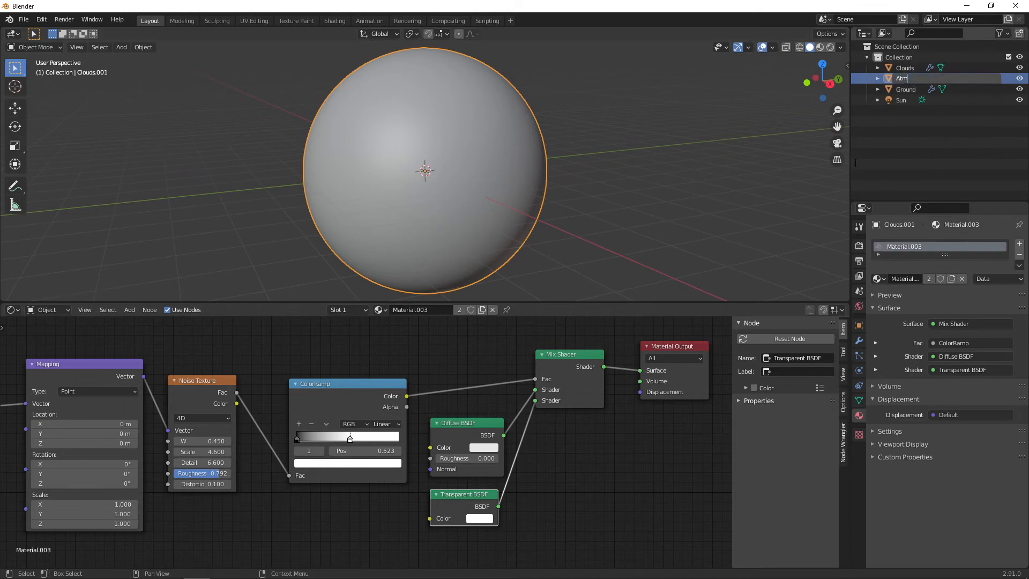
text(osphere)
key(Return)
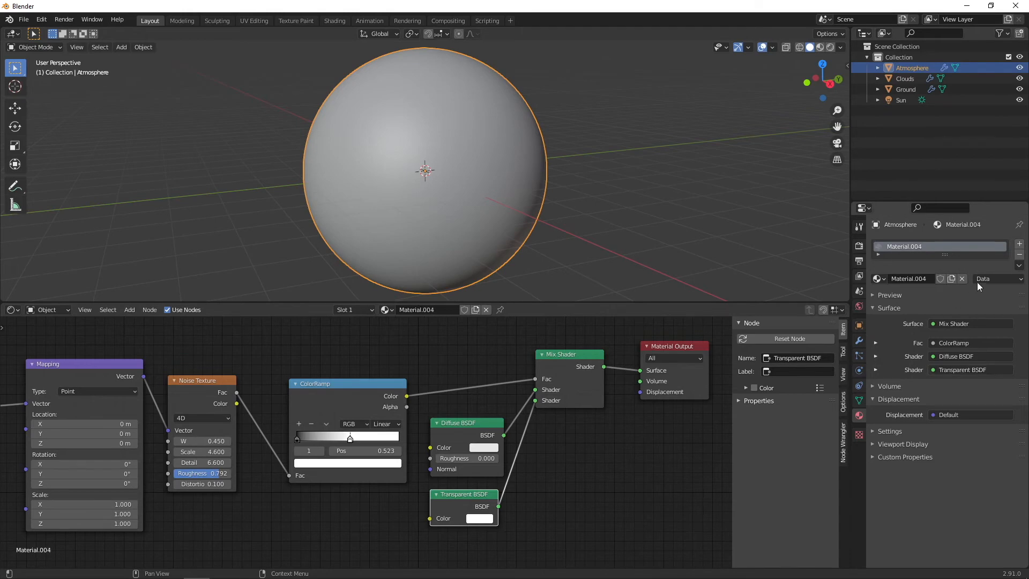
click(1019, 255)
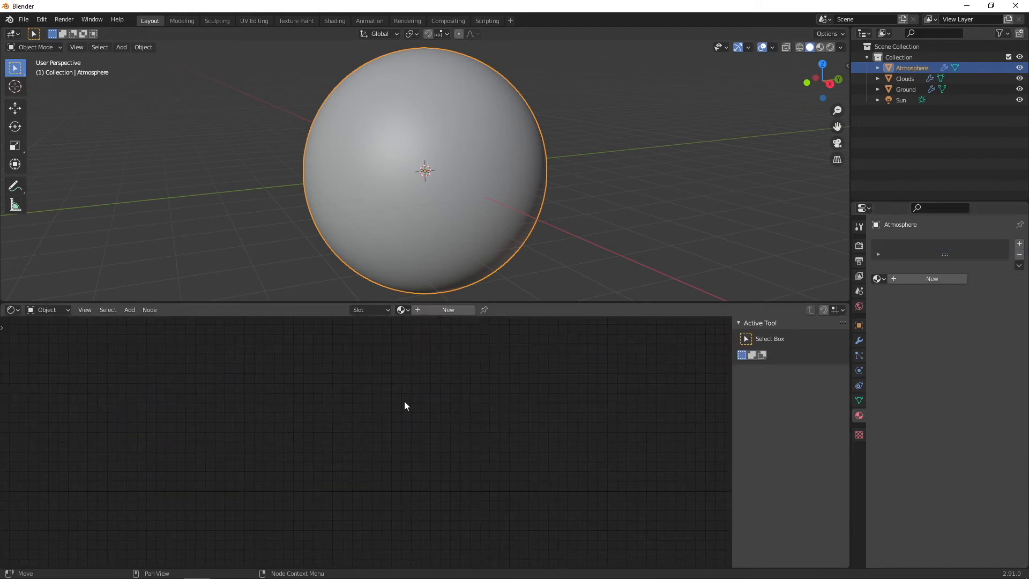
click(922, 279)
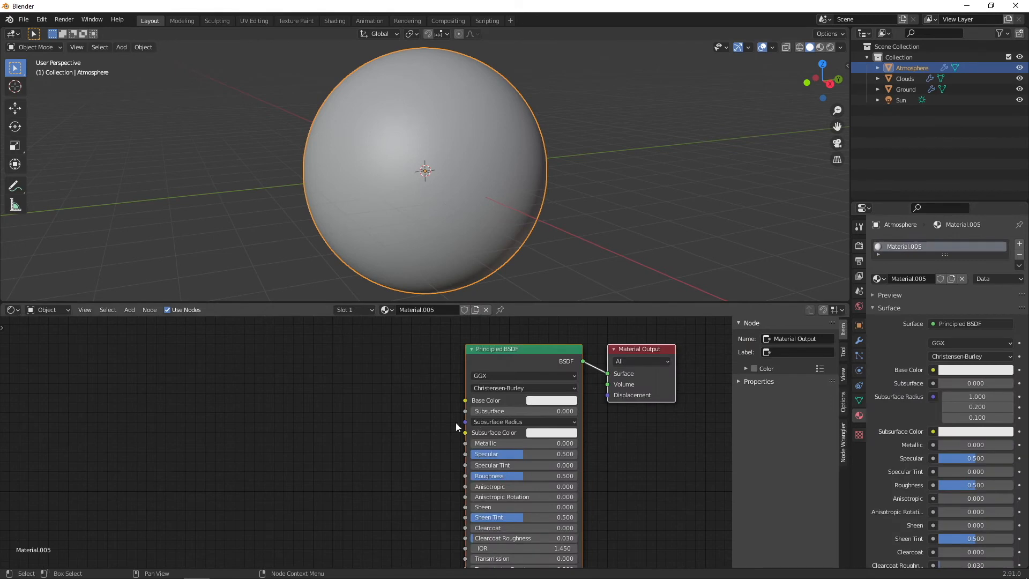
Step: Add a Mix Shader node to the Atmosphere's material, beside the Principled BSDF
scroll(464, 414, down, 2)
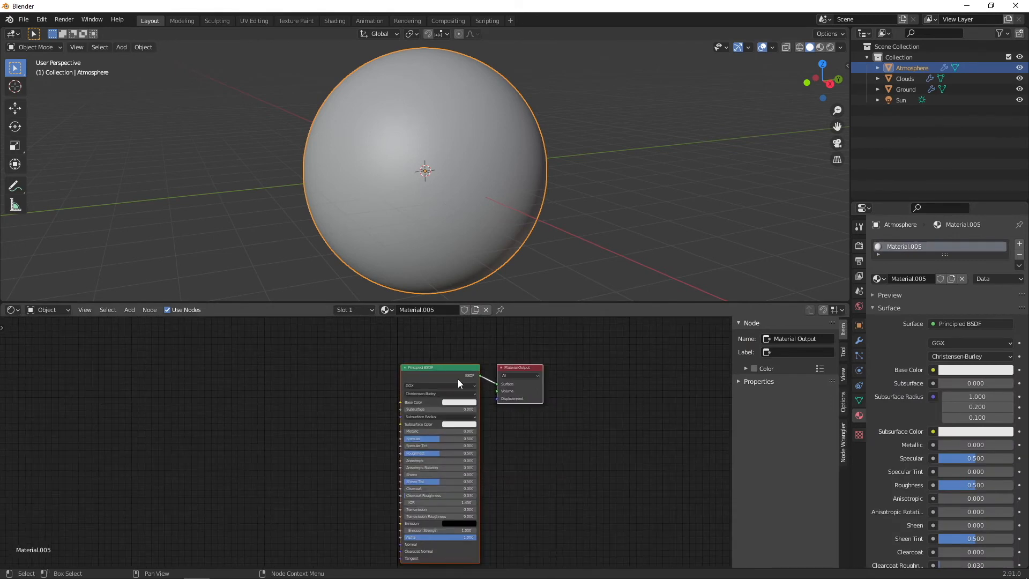
middle_drag(458, 379, 554, 370)
key(shift+a)
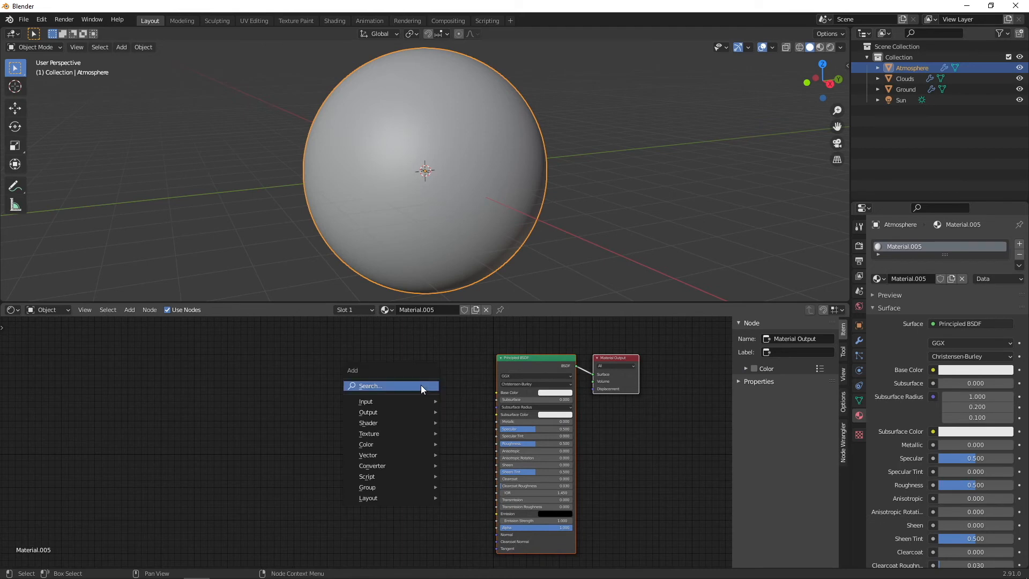
click(420, 385)
text(mix)
key(Return)
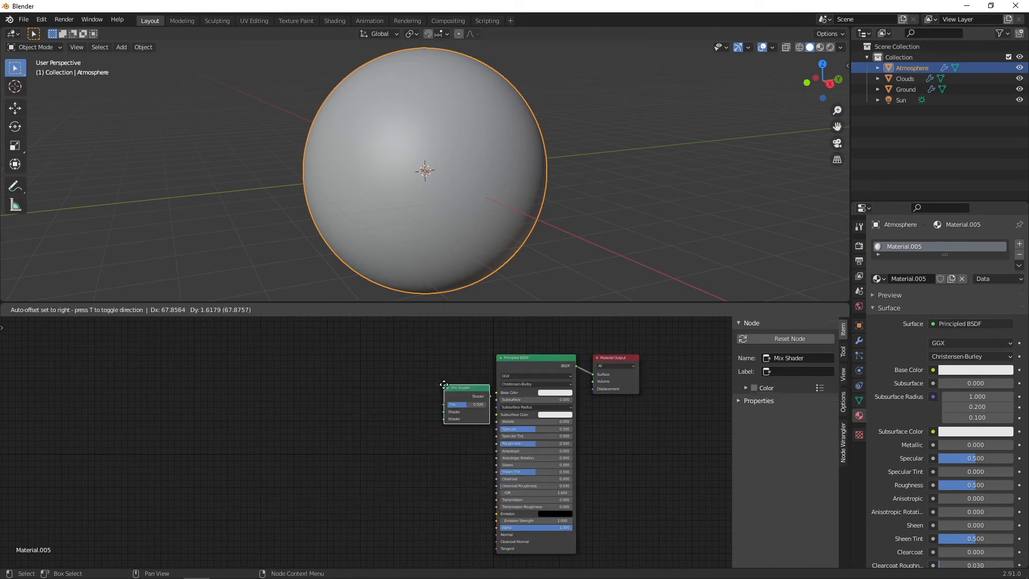
click(413, 387)
Step: Delete the Principled BSDF and connect the Mix Shader to the Material Output's Surface input
click(528, 365)
key(x)
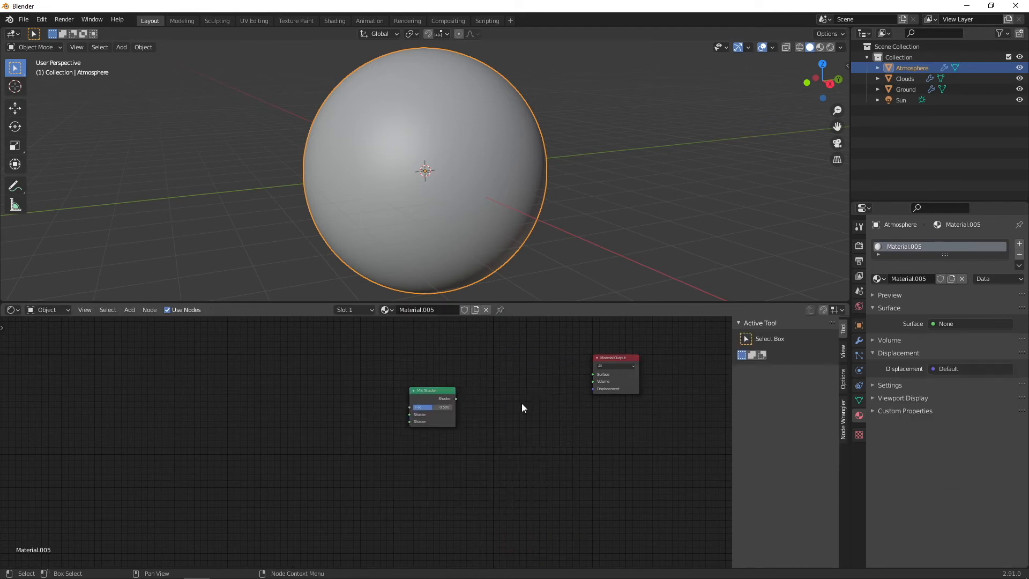
scroll(521, 403, up, 3)
middle_drag(539, 388, 384, 432)
drag(343, 409, 597, 377)
middle_drag(469, 464, 523, 457)
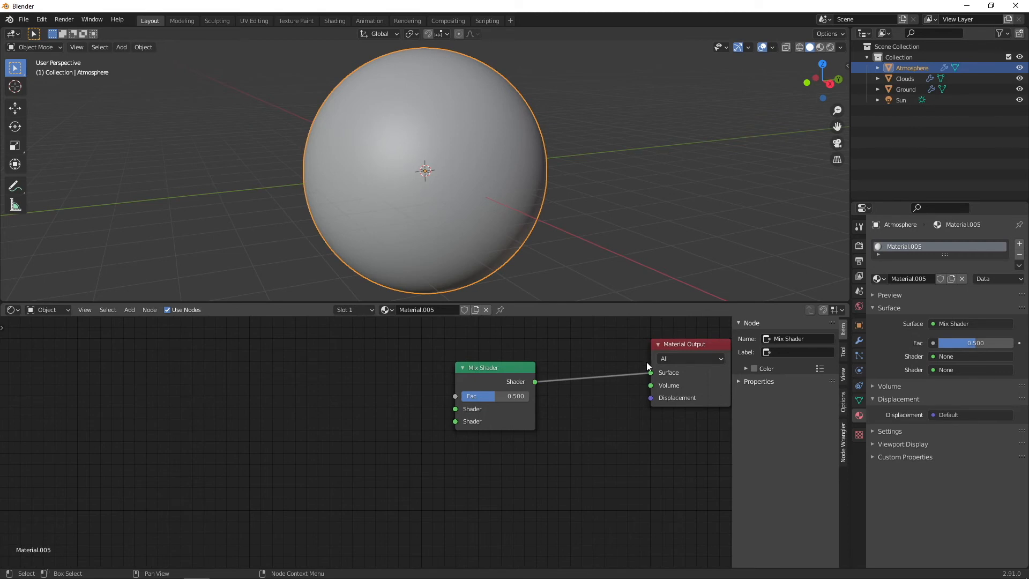
Step: Add a Transparent BSDF and connect it to the Mix Shader's first shader input
key(shift+a)
click(401, 381)
text(trans)
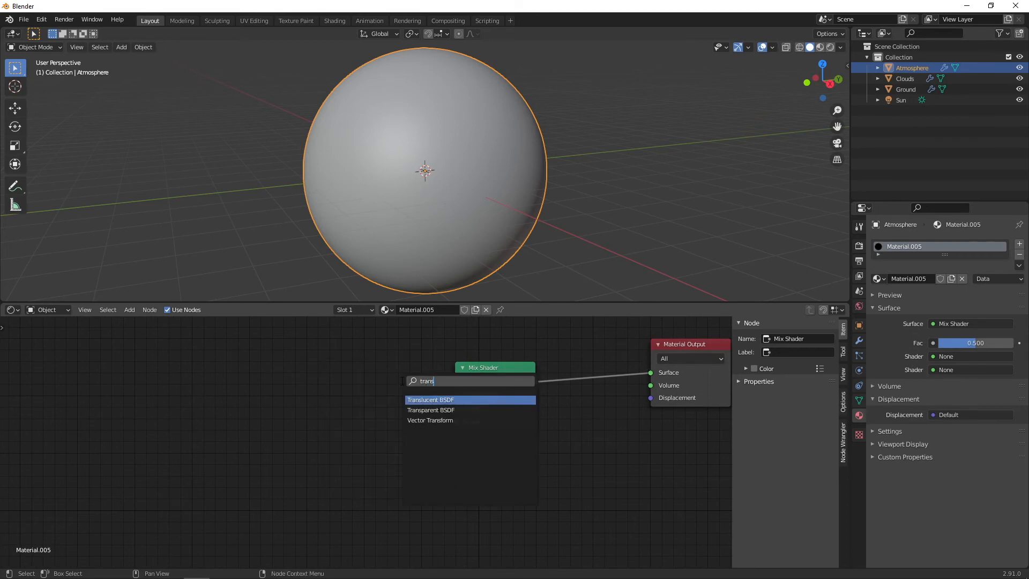
key(Down)
key(Return)
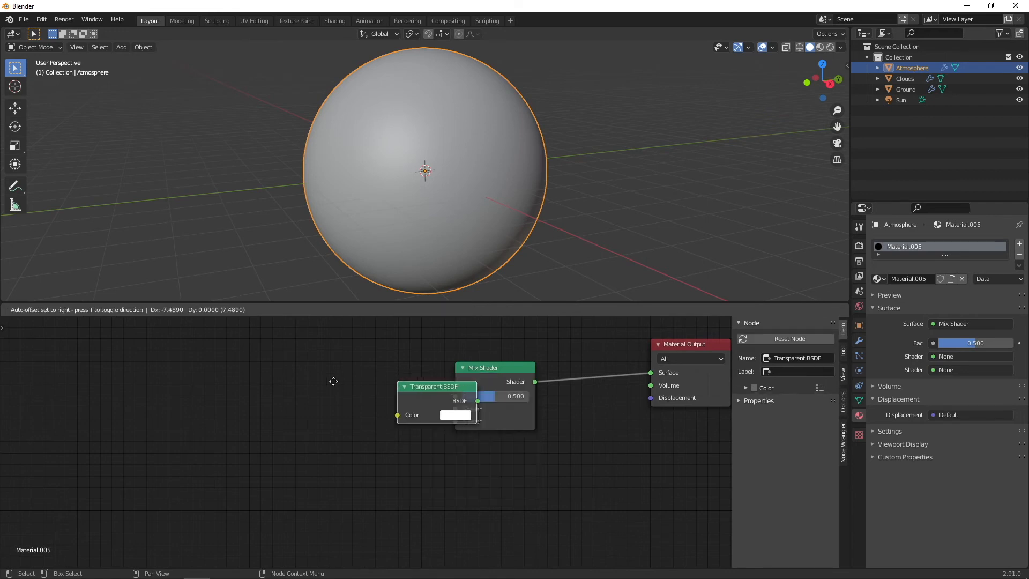
click(313, 373)
drag(394, 392, 458, 408)
Step: Add a Diffuse BSDF below the Transparent BSDF and connect it to the Mix Shader's second shader input
middle_drag(472, 474, 474, 458)
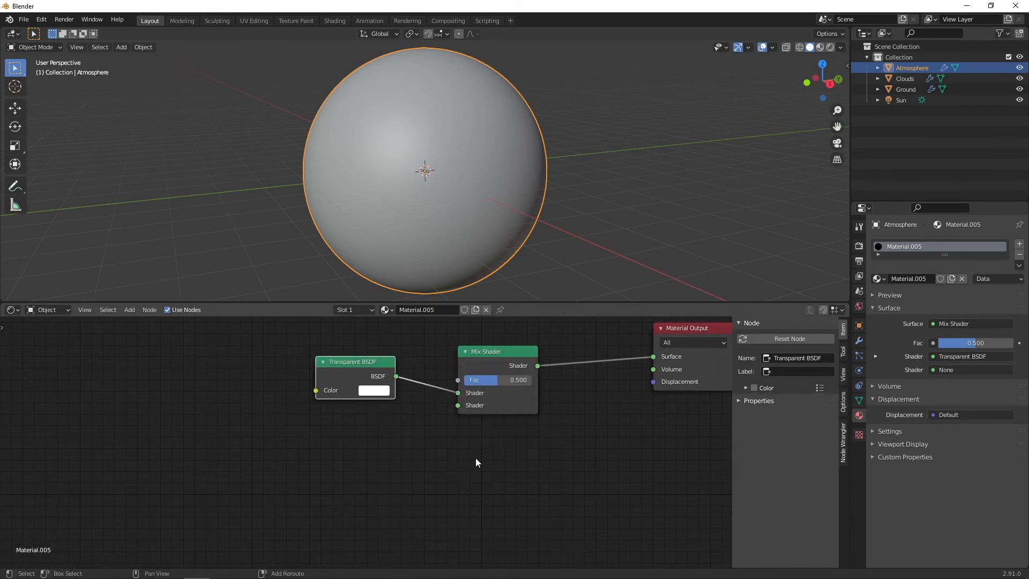
key(shift+a)
click(475, 458)
text(diffuse)
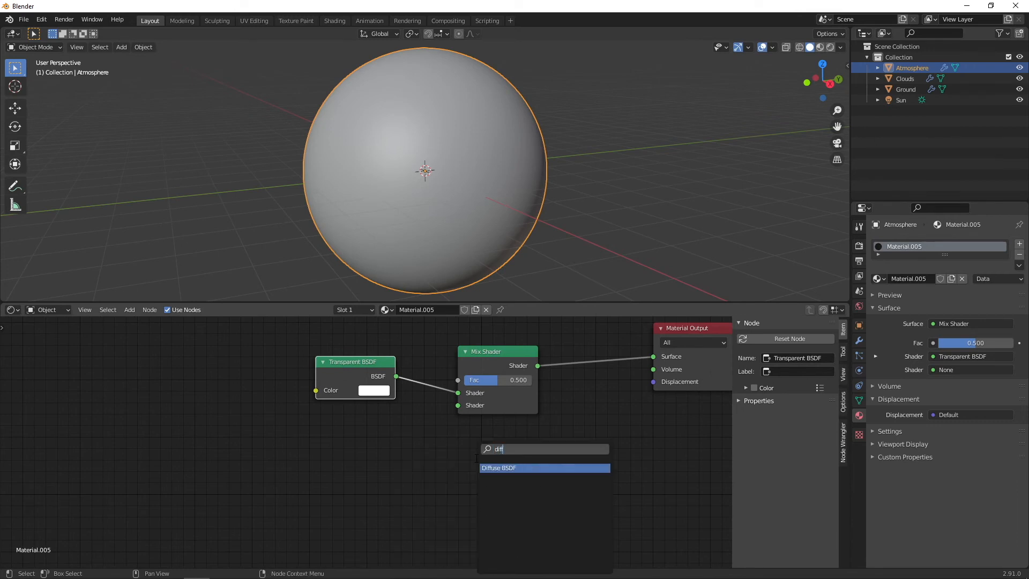
key(Return)
click(320, 427)
drag(407, 447, 458, 400)
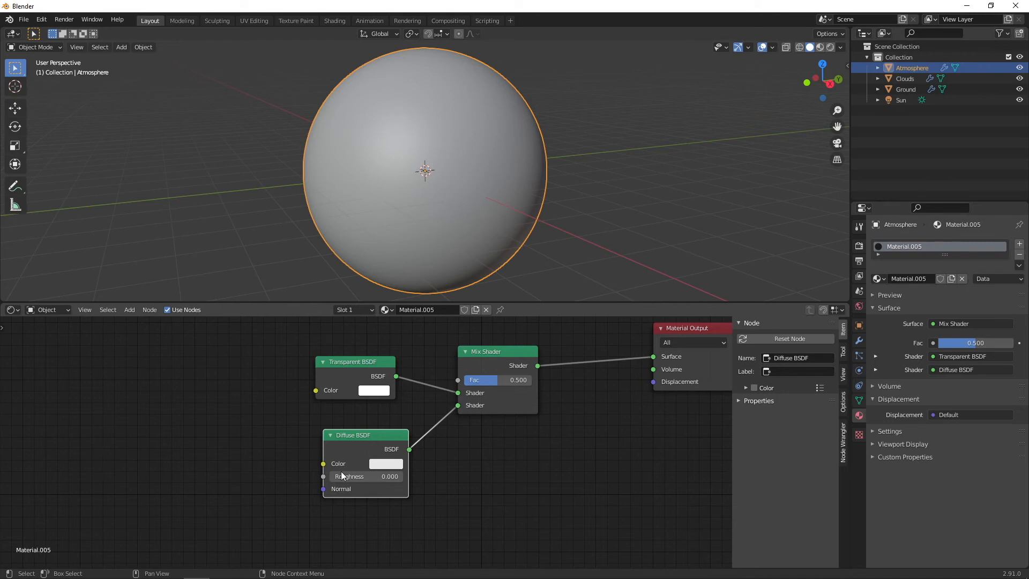
Step: Align the Transparent BSDF above the Diffuse BSDF and add a Layer Weight node ahead of the shader nodes
middle_drag(342, 474, 465, 484)
scroll(365, 446, down, 4)
middle_drag(393, 426, 412, 435)
drag(442, 407, 447, 416)
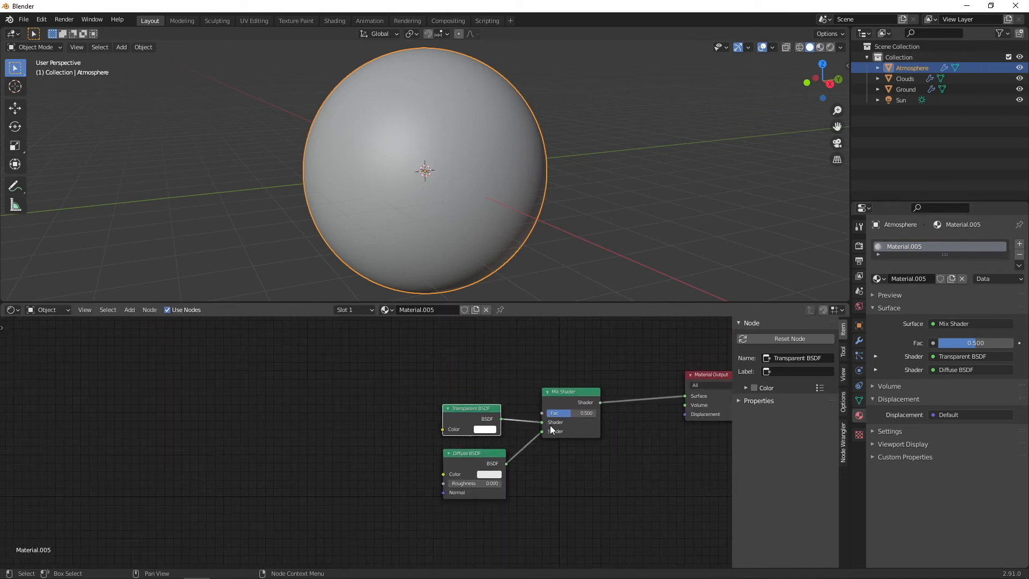
key(shift+a)
click(342, 369)
text(lay)
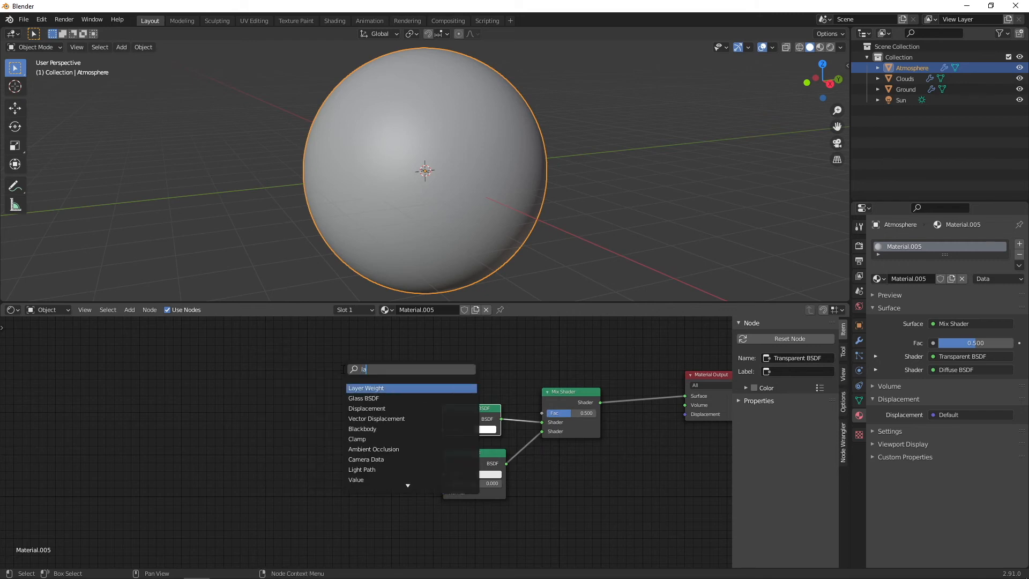
key(Return)
click(307, 361)
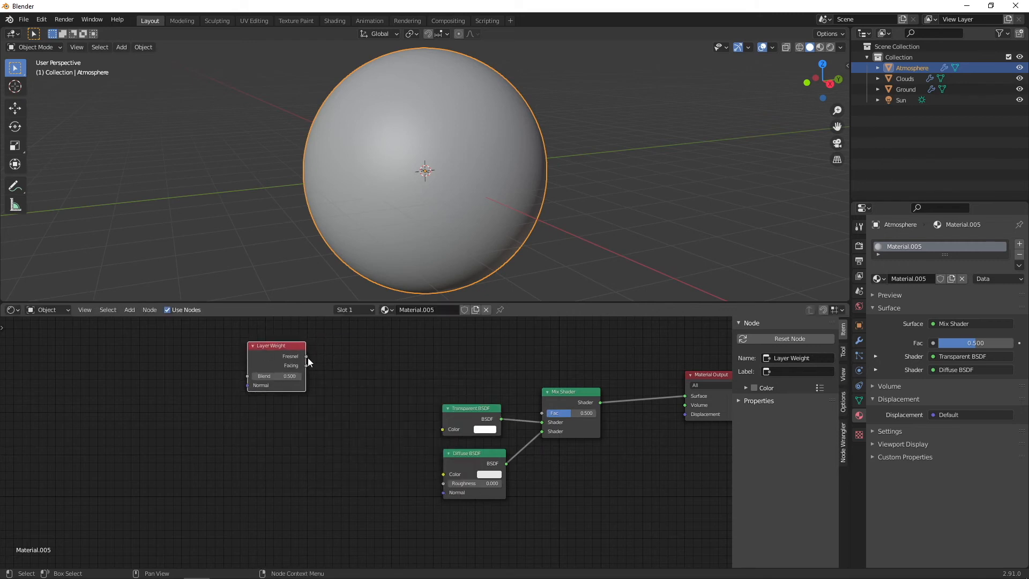
Step: Add a ColorRamp that takes Layer Weight's Facing output as its Fac and sends its Color to the Mix Shader's Fac
key(shift+a)
click(341, 375)
key(Escape)
key(shift+a)
text(colo)
key(Down)
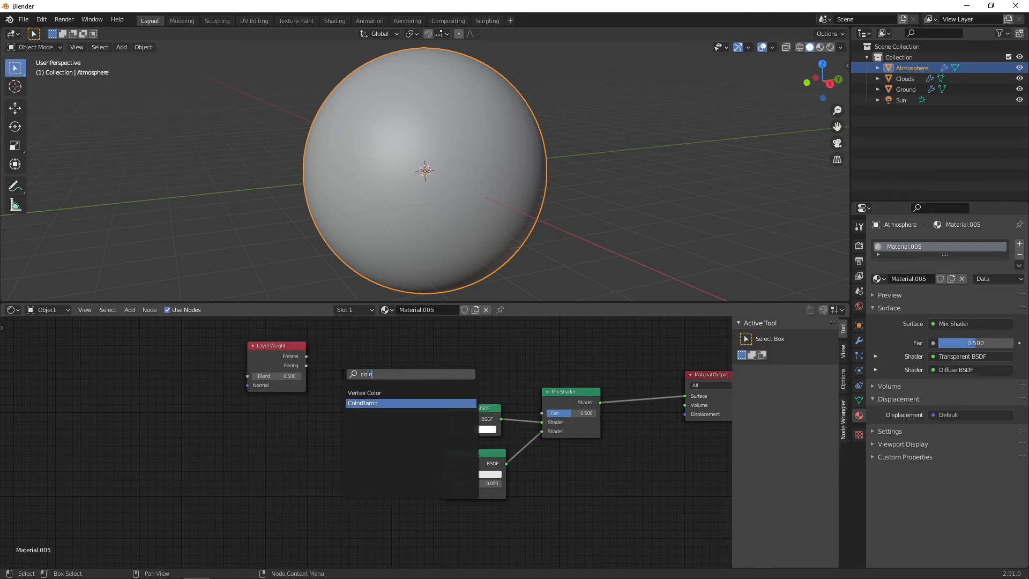
key(Return)
click(348, 378)
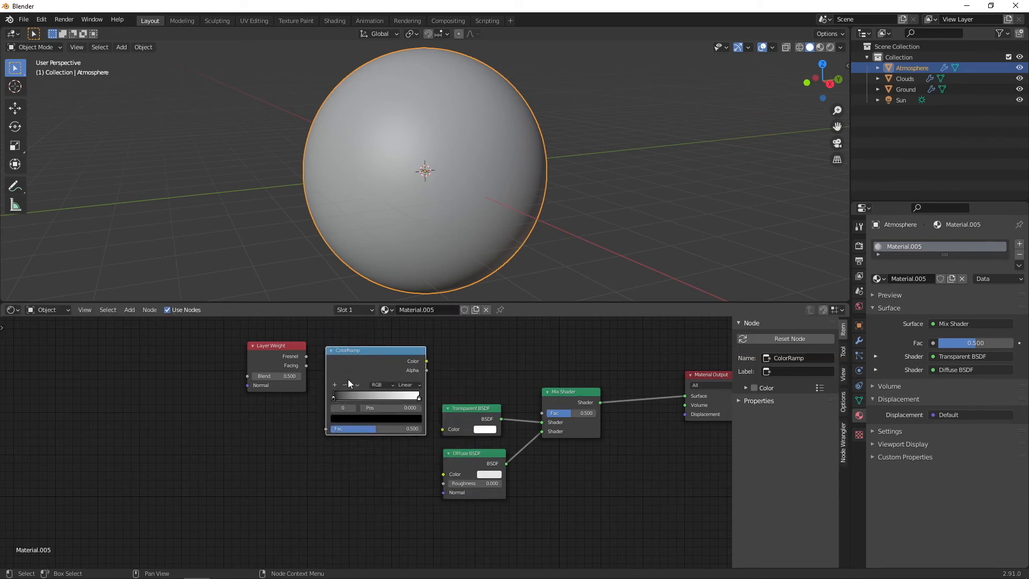
drag(305, 365, 324, 428)
drag(426, 361, 537, 410)
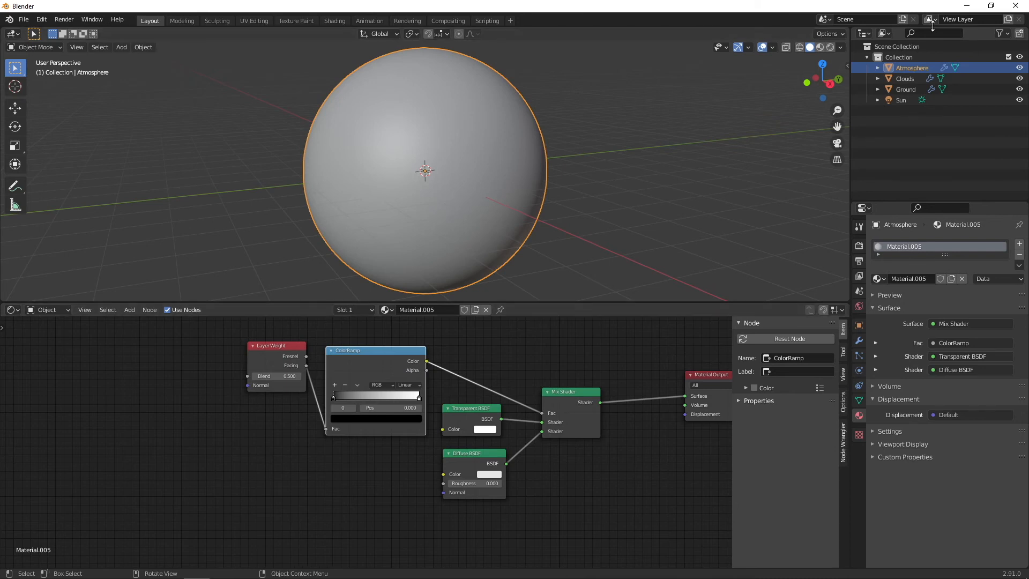
Step: Switch the viewport to material preview and preview the ColorRamp's output on the Atmosphere sphere
middle_drag(508, 365, 457, 389)
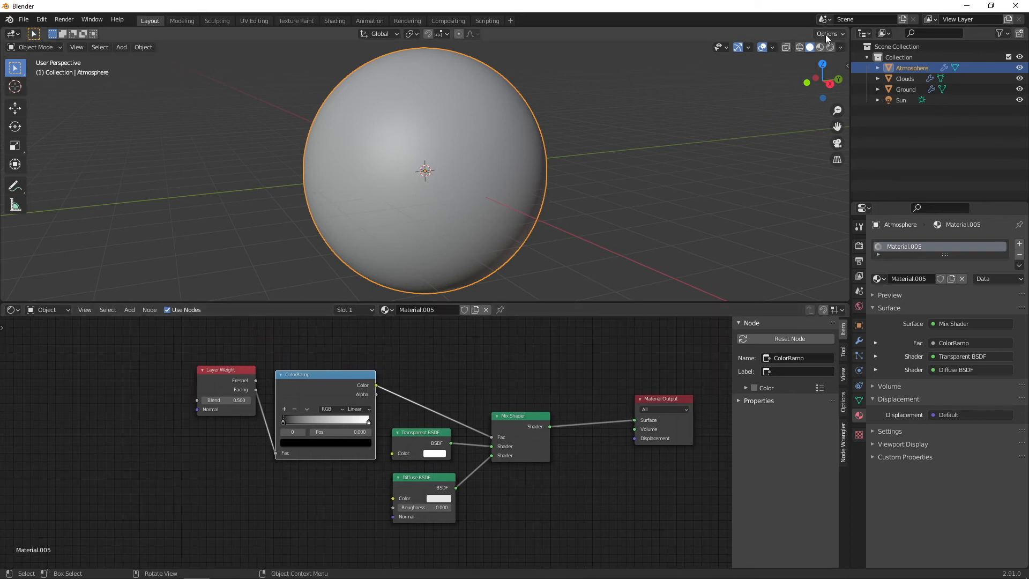
click(820, 47)
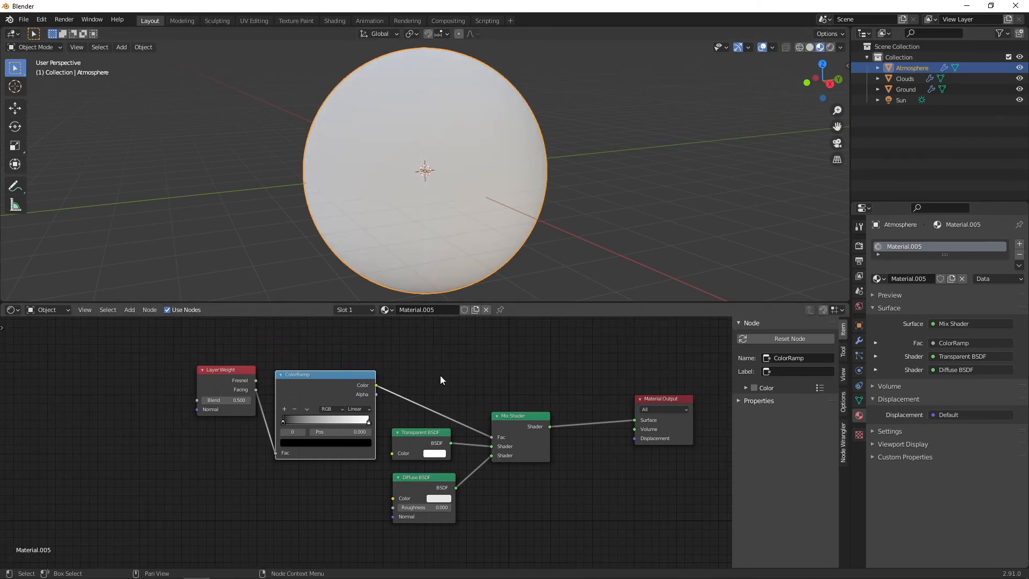
ctrl+shift+click(322, 374)
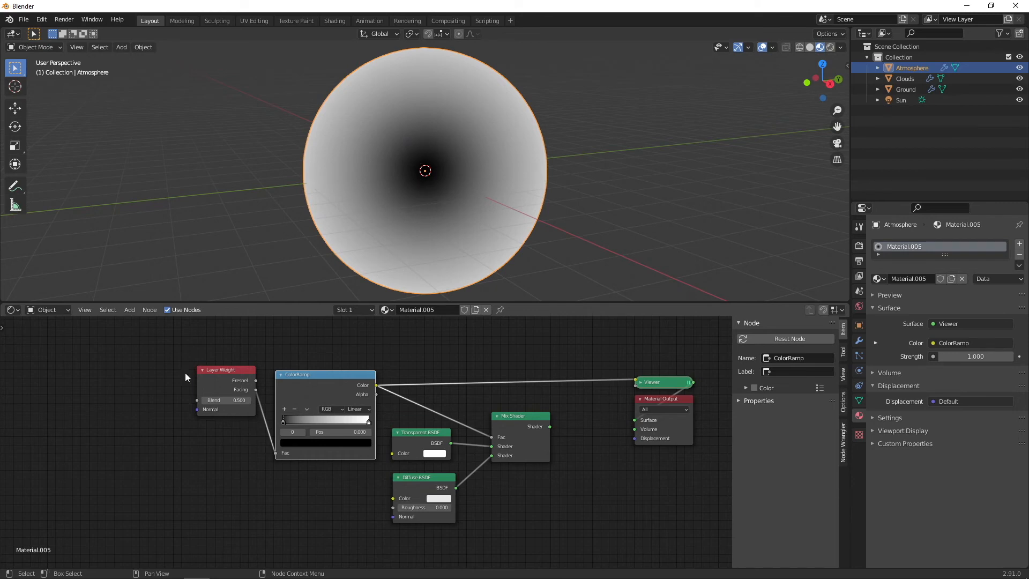
Step: Set the Layer Weight's Blend to 0.100 and move the ColorRamp's black stop to 0.168
click(203, 400)
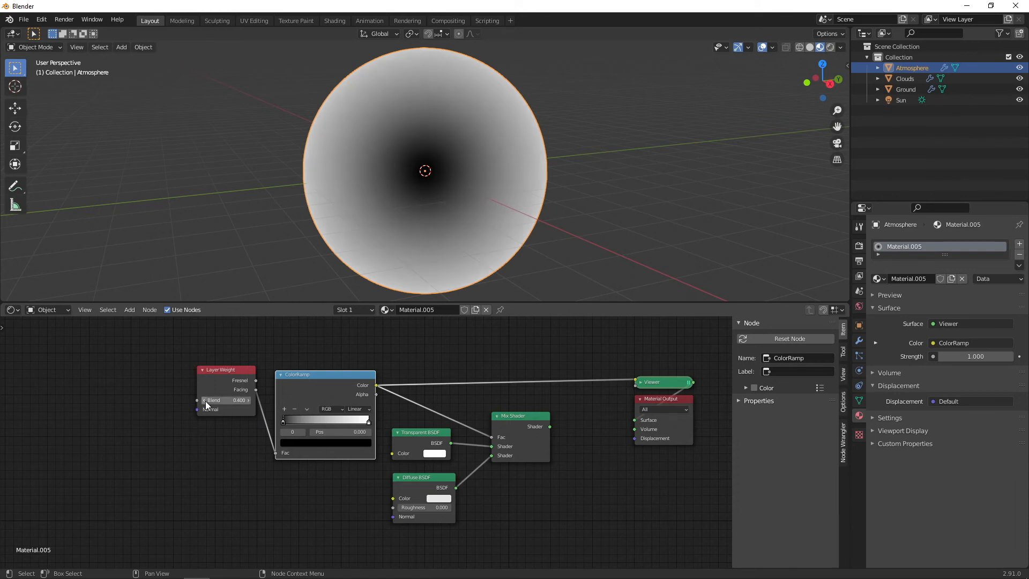
click(204, 400)
click(204, 401)
click(204, 400)
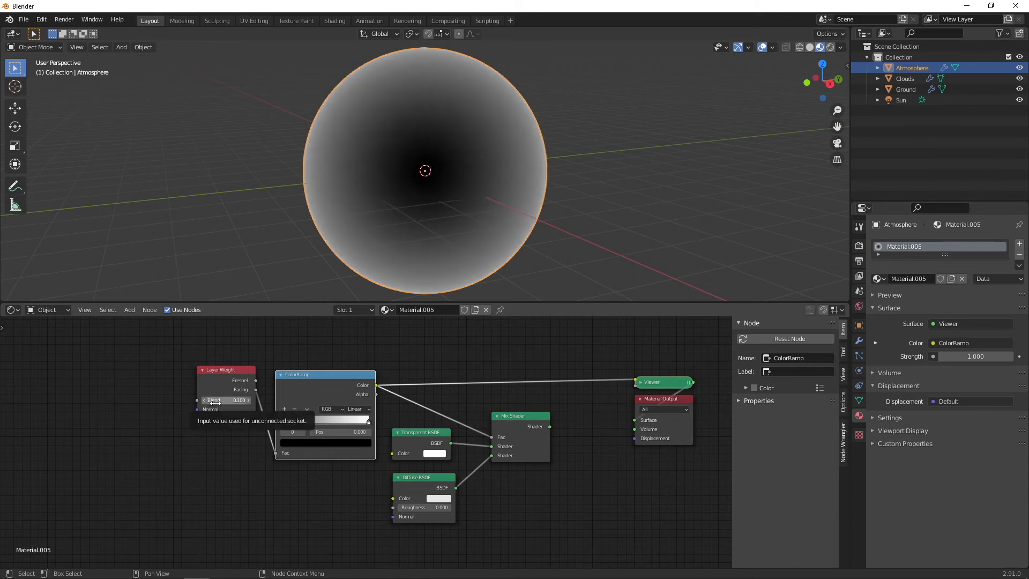
drag(283, 422, 297, 419)
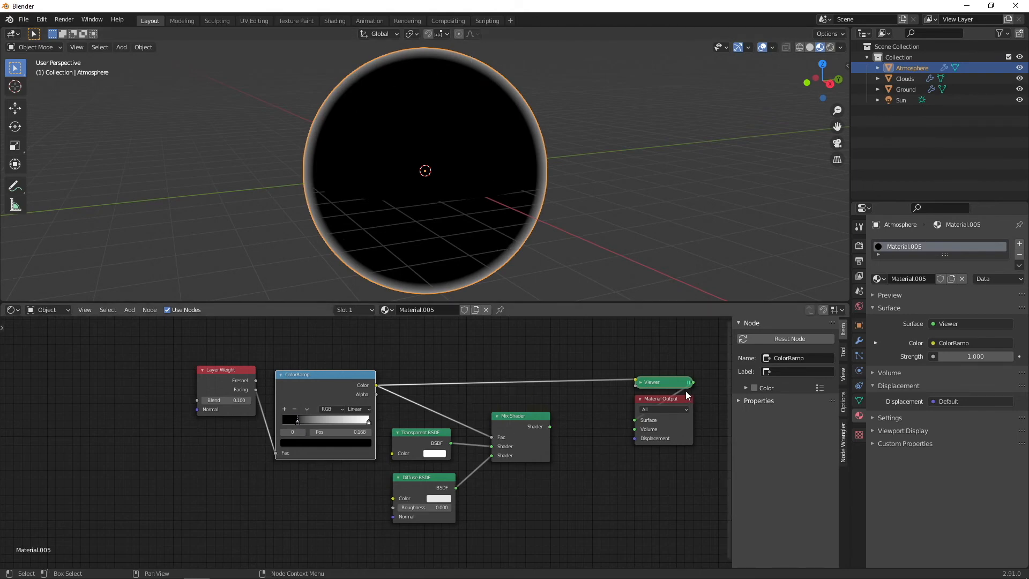
Step: Remove the Viewer node and link the Mix Shader's output to the Material Output's Surface
click(663, 382)
key(Delete)
drag(548, 426, 639, 419)
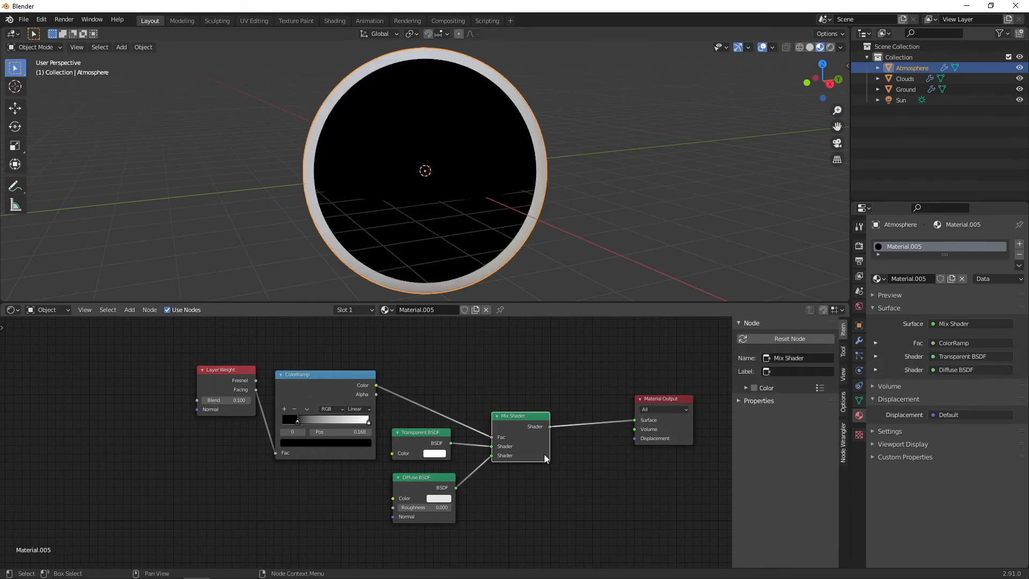
Step: Set the Diffuse BSDF's color to a blue with hue 0.577 and switch the viewport to rendered shading
click(443, 498)
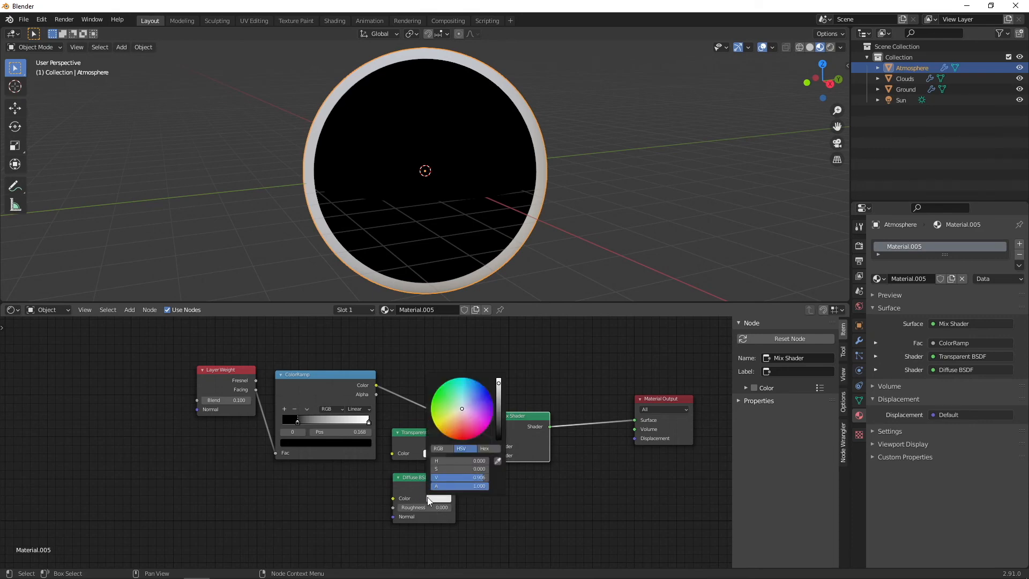
mouse_move(467, 408)
mouse_down()
mouse_move(475, 387)
mouse_move(498, 390)
mouse_move(475, 385)
mouse_up()
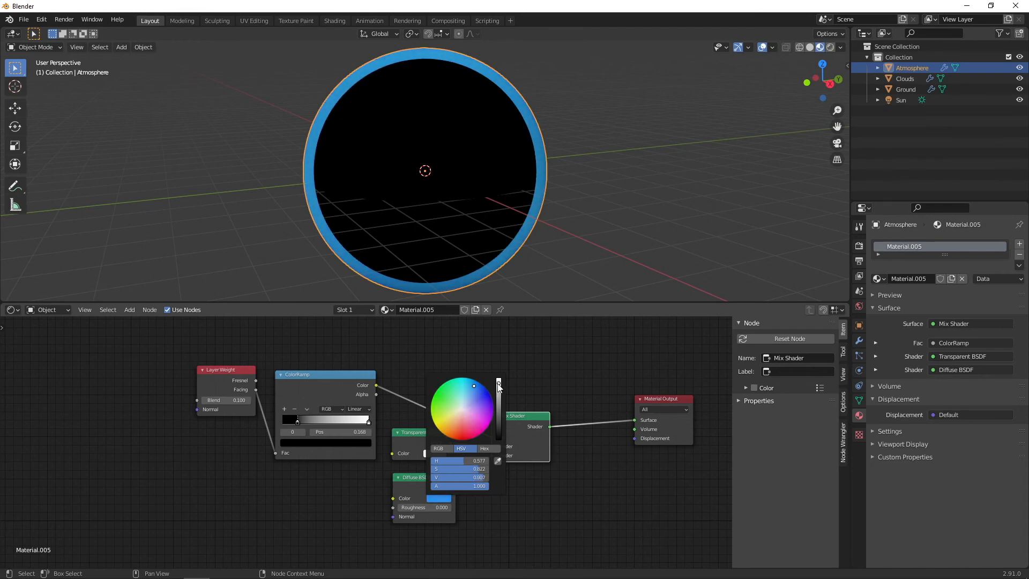
click(829, 49)
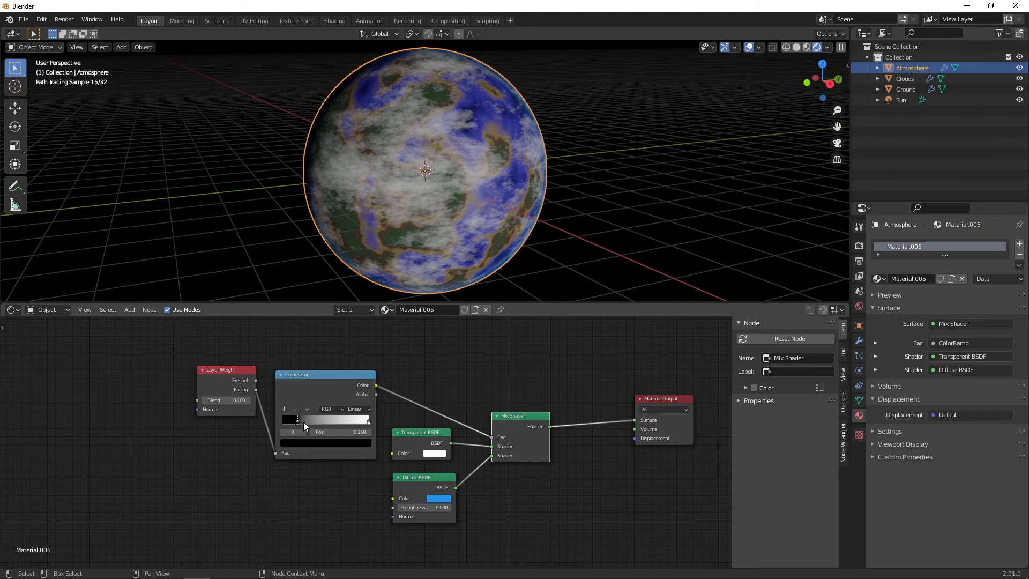
Step: Tune the atmosphere's falloff by moving the ColorRamp's black stop to 0.091, checking the planet's rim from several angles
drag(297, 420, 281, 417)
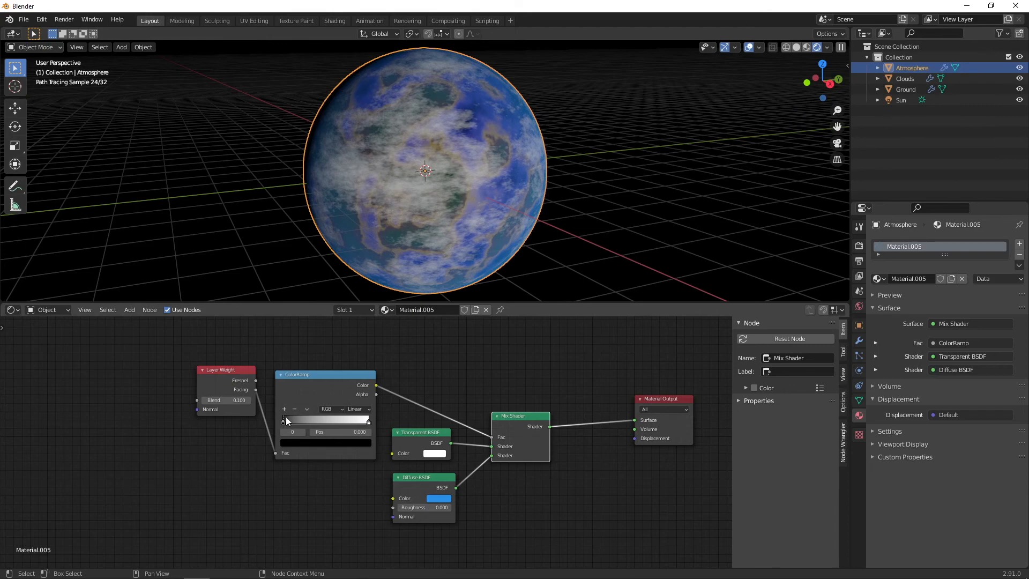
scroll(510, 146, up, 2)
middle_drag(512, 147, 467, 146)
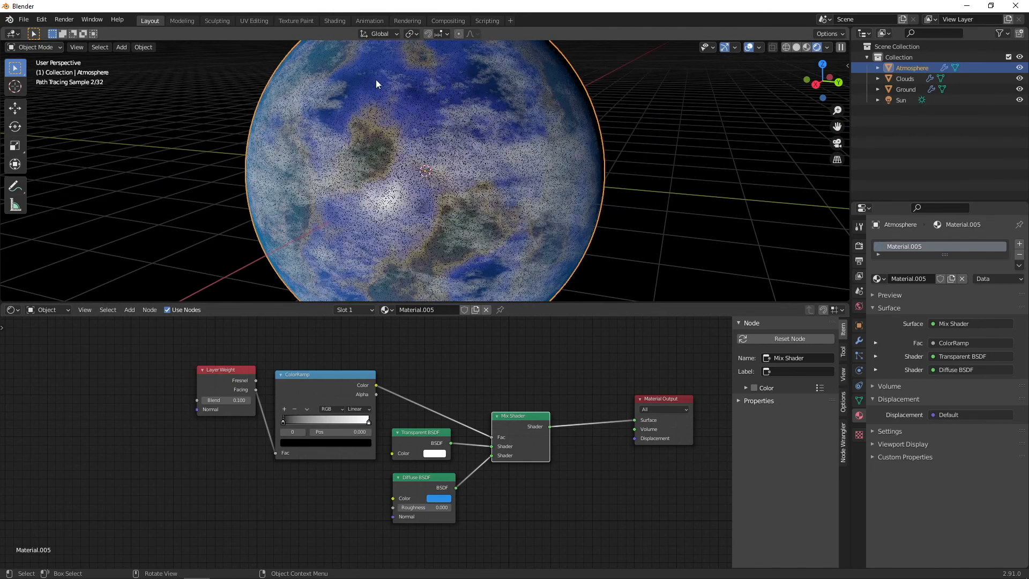
middle_drag(436, 195, 398, 279)
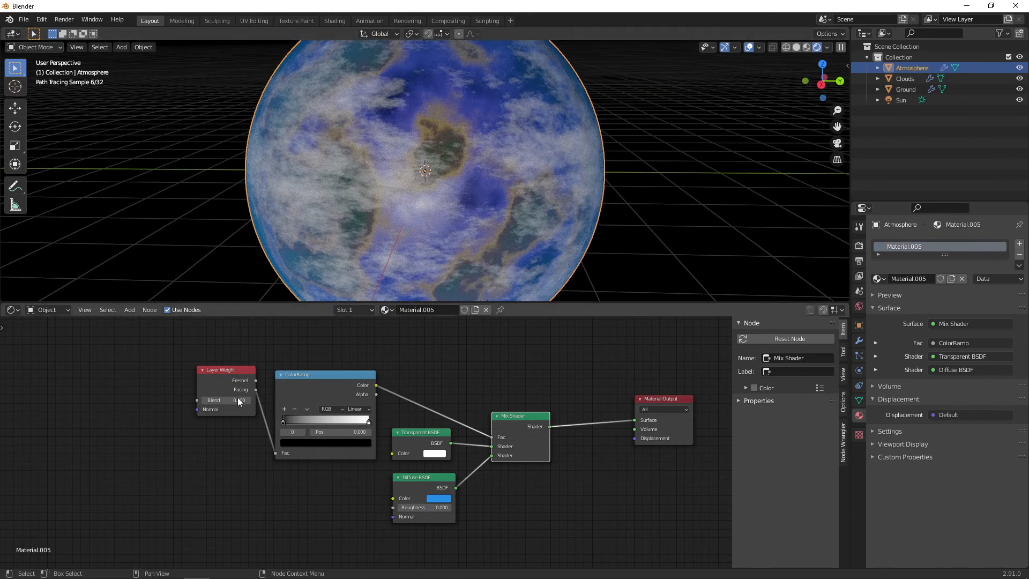
drag(281, 420, 301, 420)
middle_drag(384, 243, 264, 108)
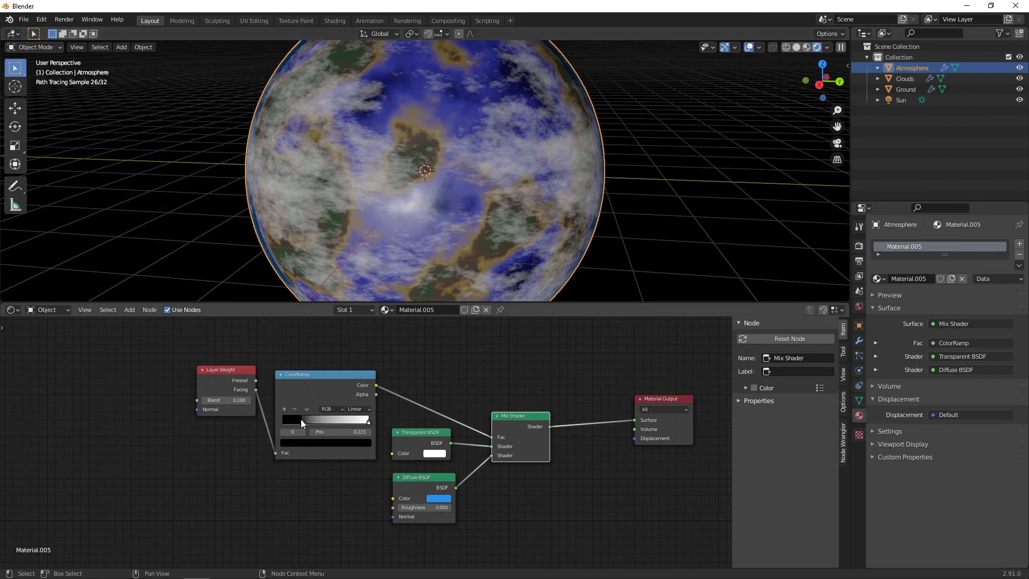
drag(301, 419, 291, 420)
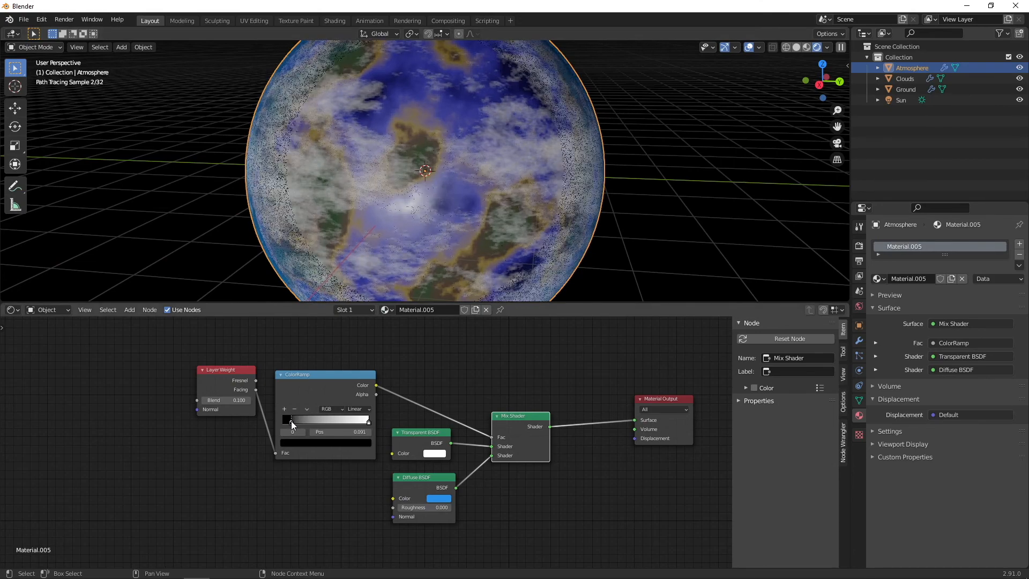
scroll(404, 193, down, 3)
middle_drag(427, 188, 445, 194)
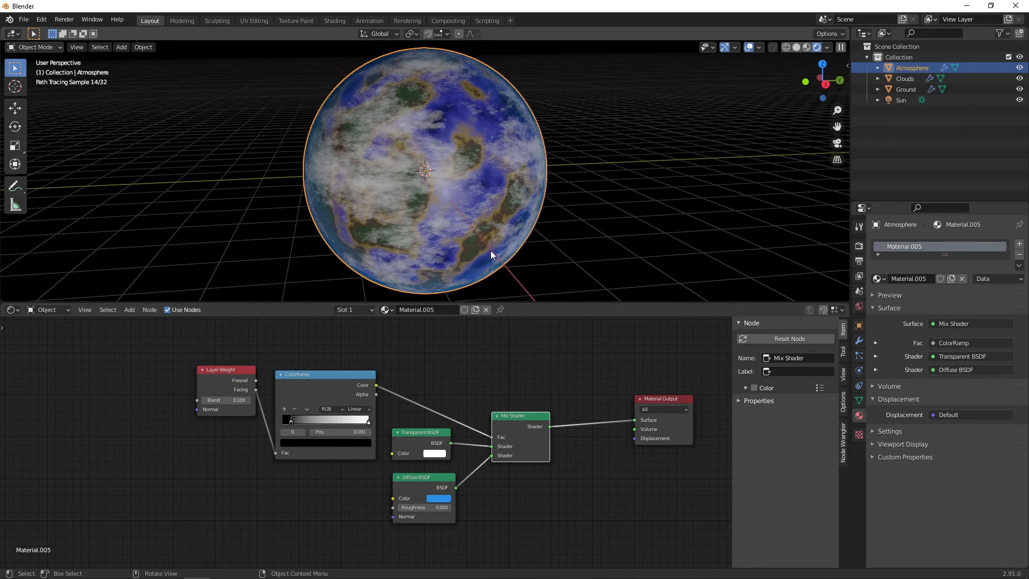
Step: Enlarge the 3D viewport and scale the Atmosphere sphere down very slightly so it sits closer to the planet
drag(571, 301, 562, 487)
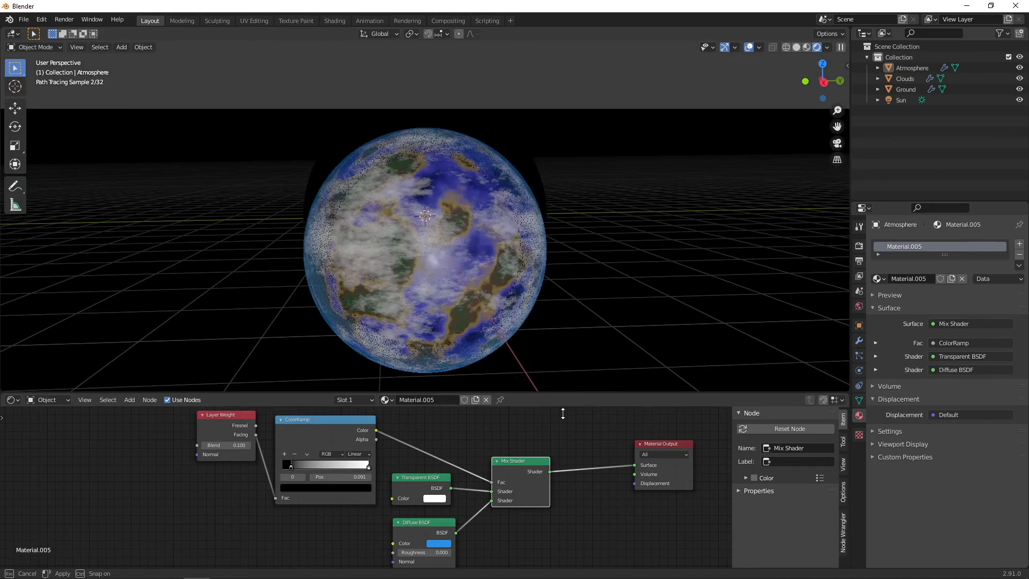
scroll(509, 291, up, 3)
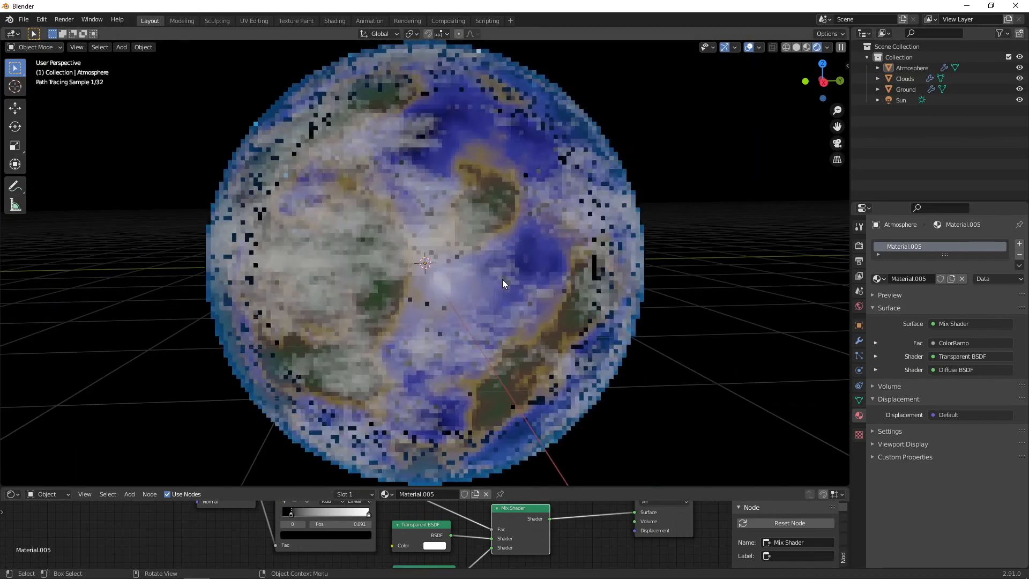
middle_drag(532, 265, 551, 251)
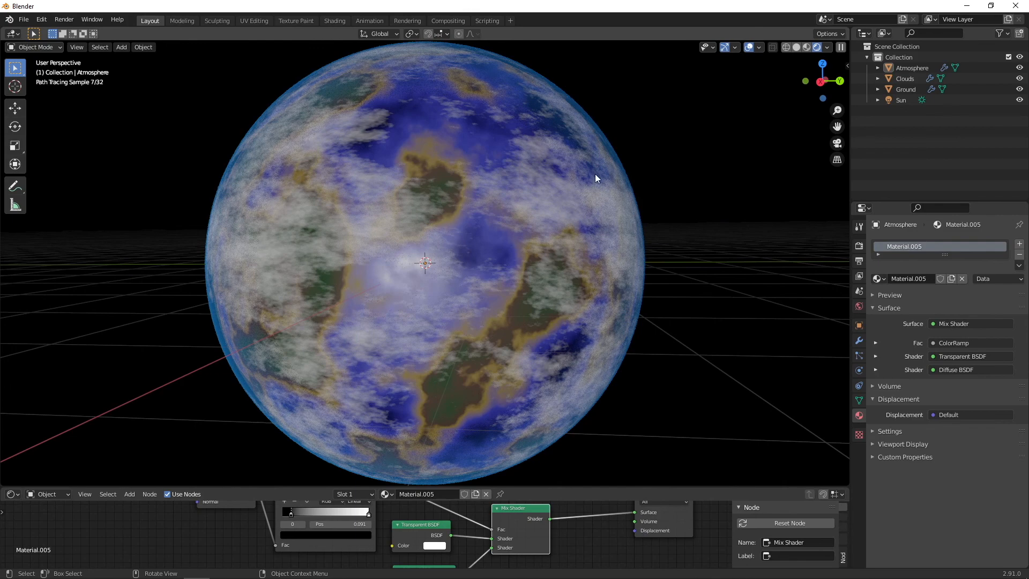
click(908, 70)
key(s)
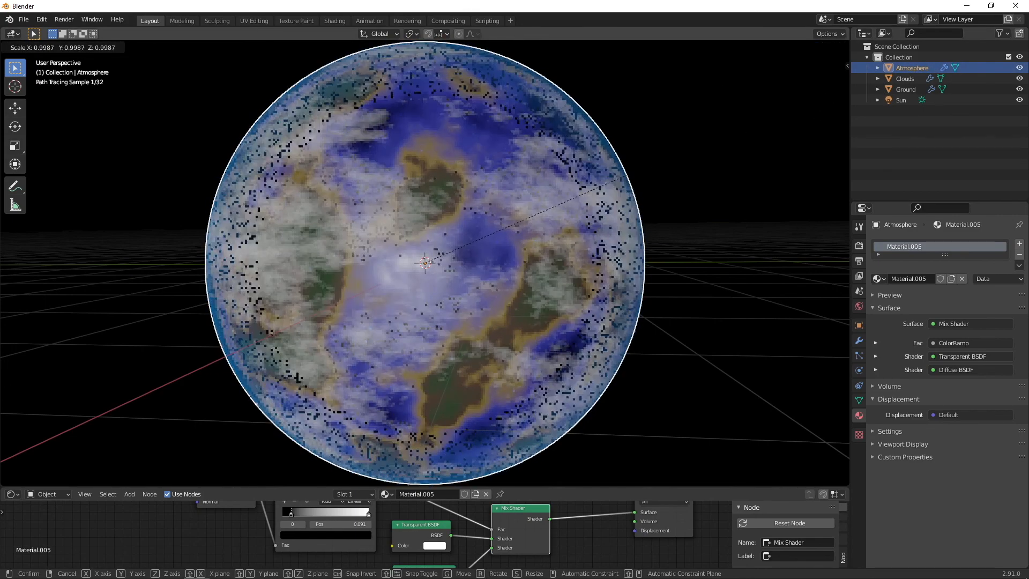
click(622, 179)
click(674, 149)
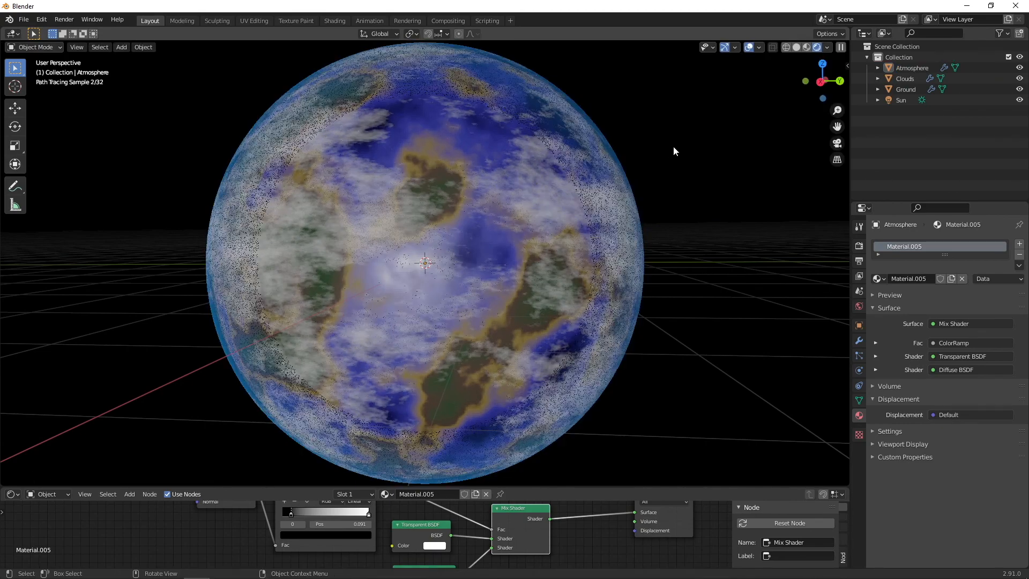
scroll(573, 299, up, 1)
mouse_move(574, 299)
middle_down()
mouse_move(670, 298)
mouse_move(580, 306)
middle_up()
scroll(580, 307, down, 3)
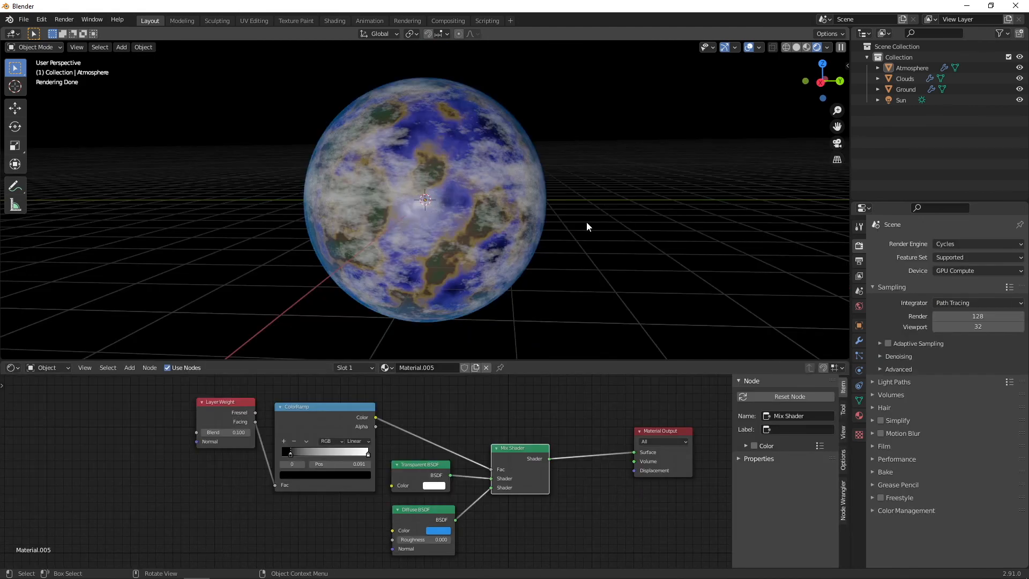
Step: Switch the viewport to solid shading and the Shader Editor to the World node tree
click(799, 47)
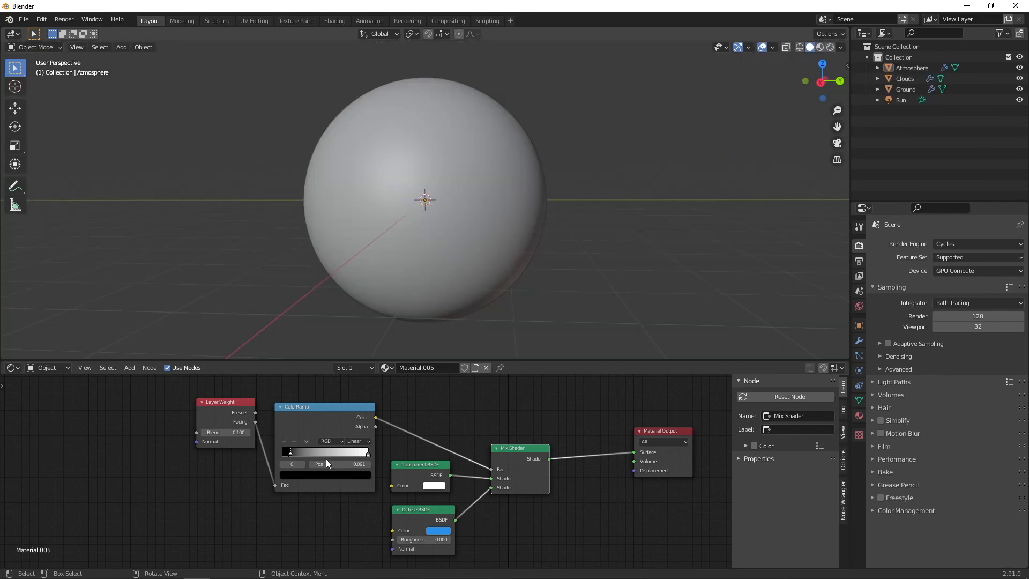
click(53, 367)
click(49, 391)
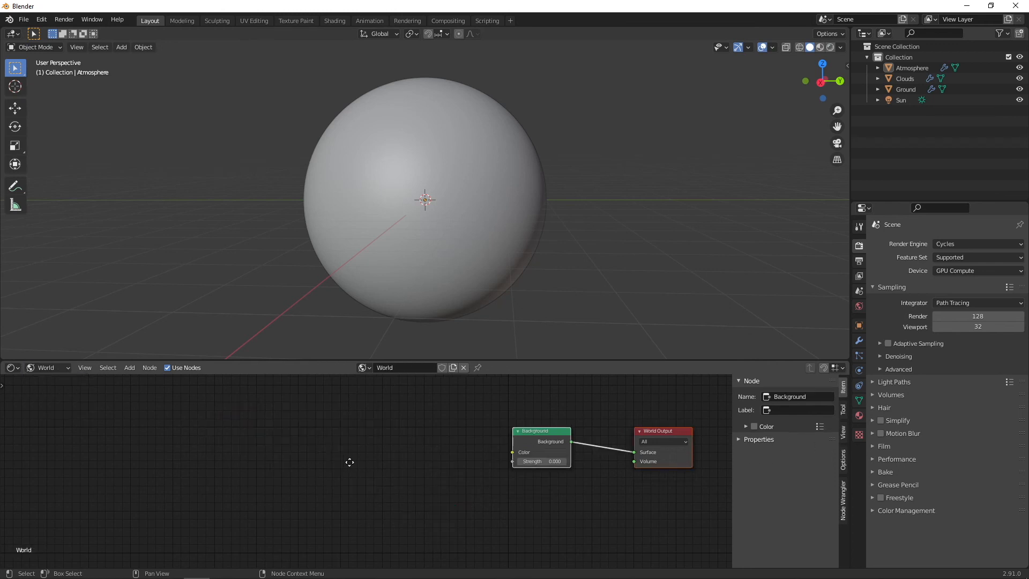
Step: Add a Noise Texture ahead of the Background node and set its Scale to 237.200
key(shift+a)
text(snoi)
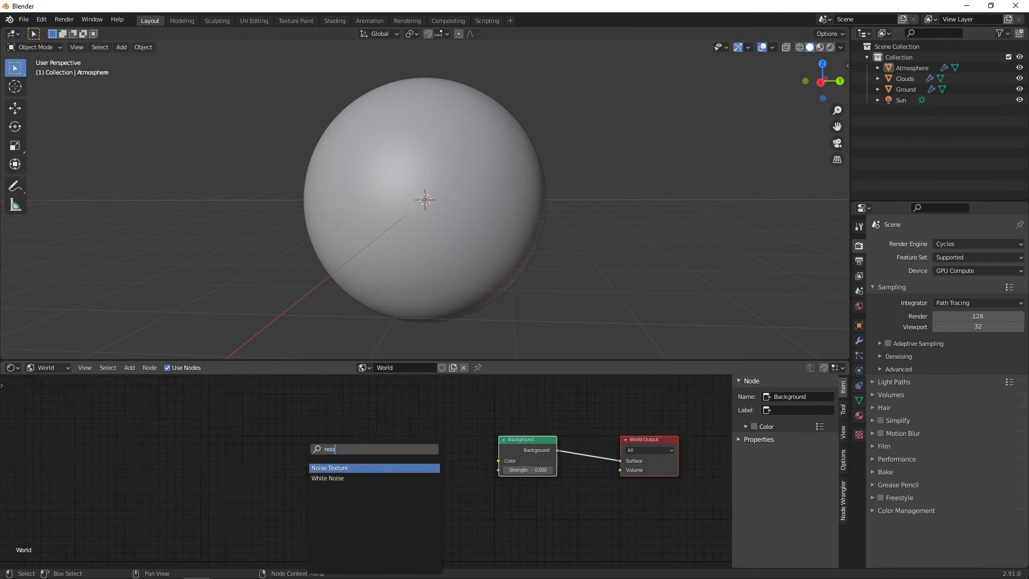
key(Return)
click(343, 423)
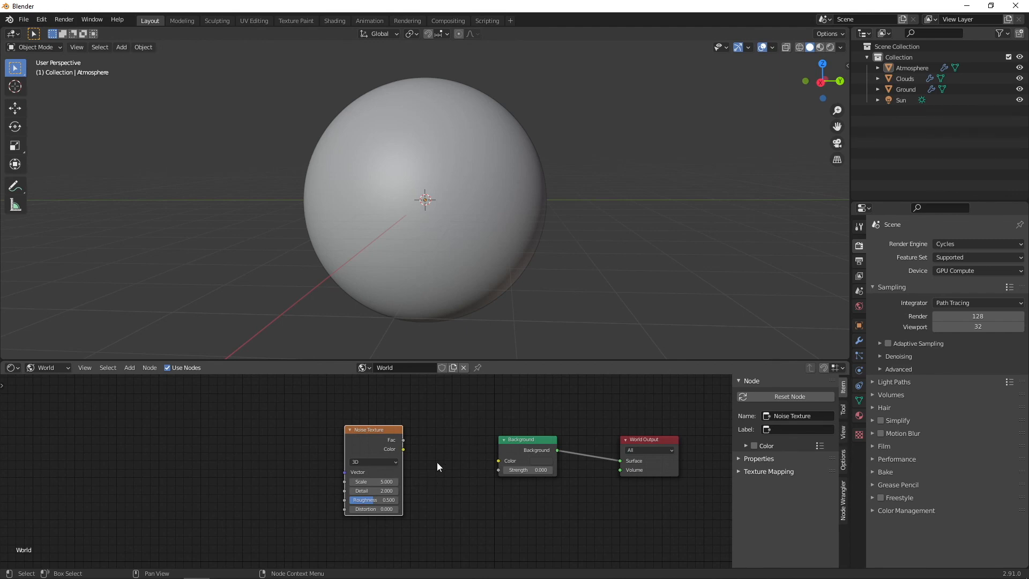
drag(365, 481, 395, 481)
Step: Add a ColorRamp between the Noise Texture and Background nodes and feed it with the noise's Fac output
key(shift+a)
text(scol)
key(Down)
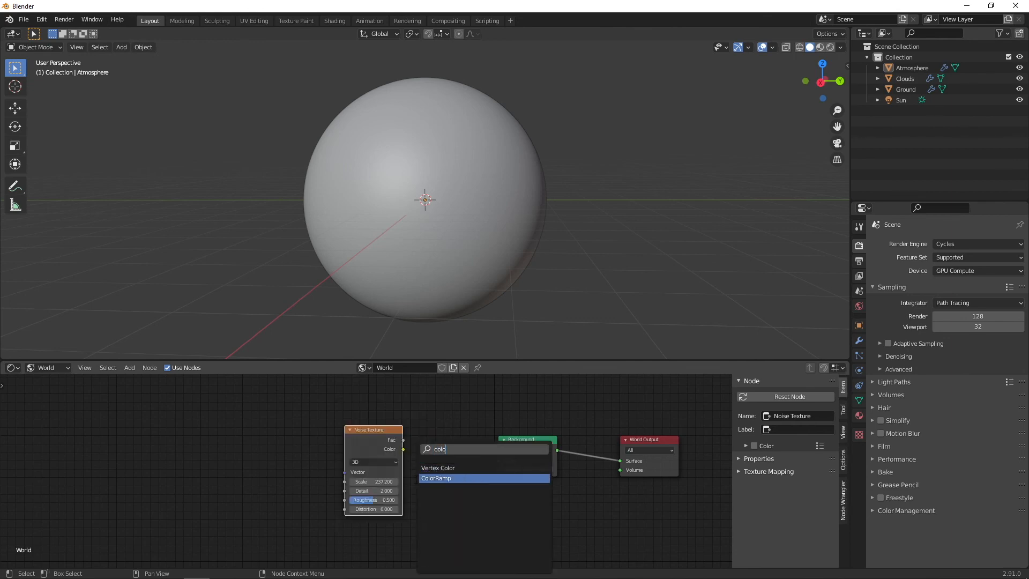
key(Return)
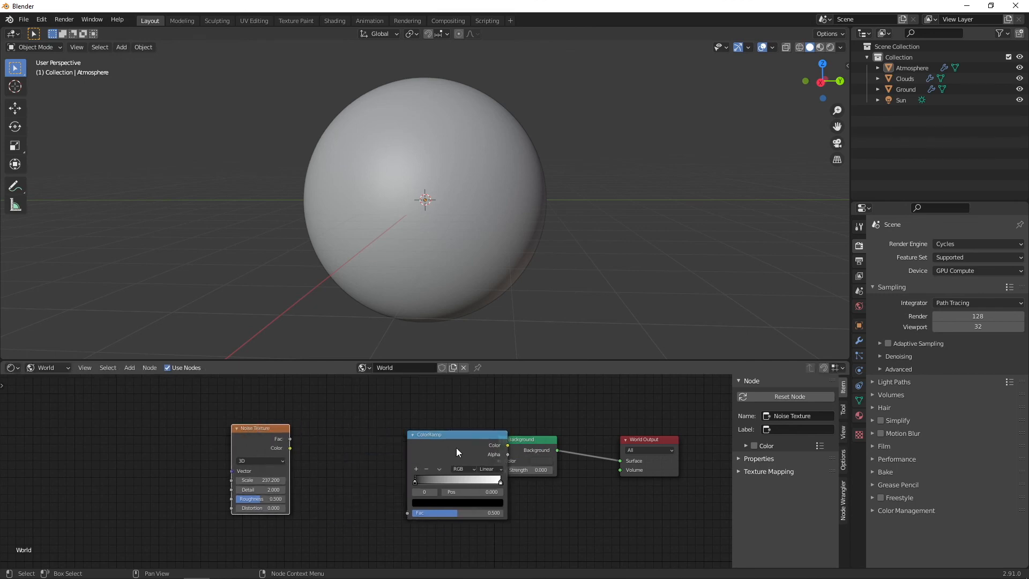
click(371, 428)
drag(290, 438, 333, 506)
Step: Link the ColorRamp's Color to Background's Color at Strength 8.100 and switch the viewport to rendered shading
drag(433, 438, 557, 467)
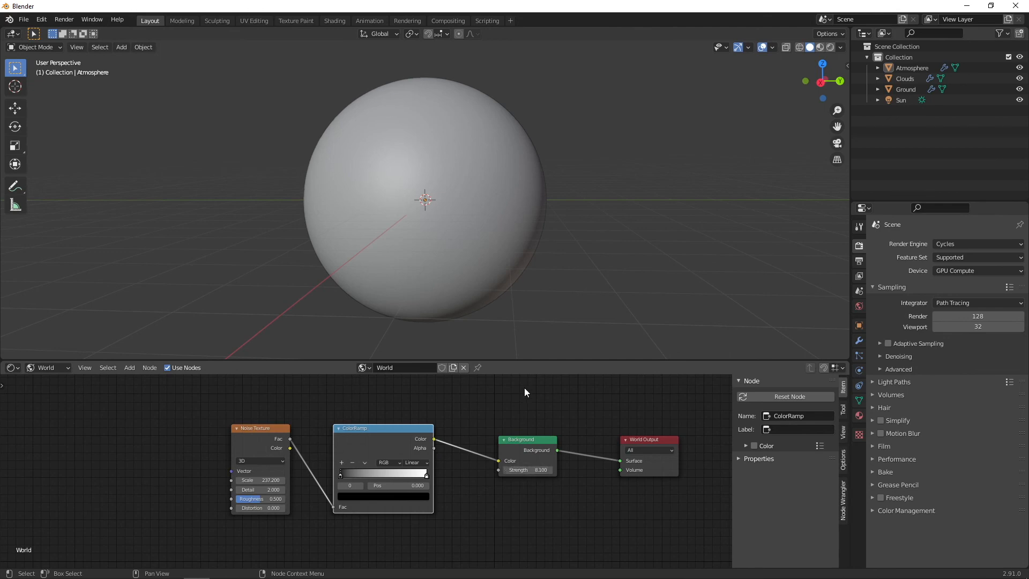
click(820, 47)
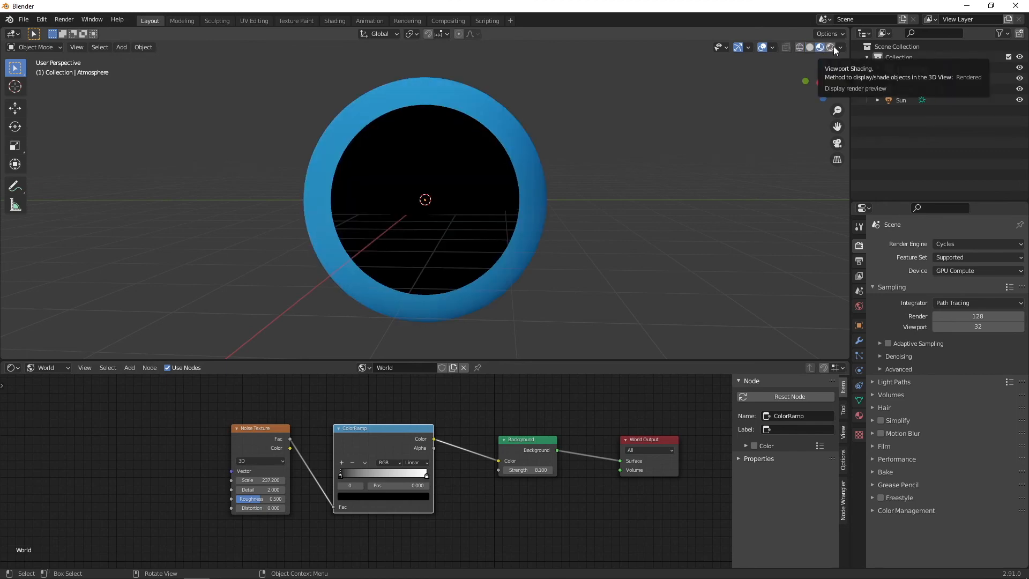
click(834, 46)
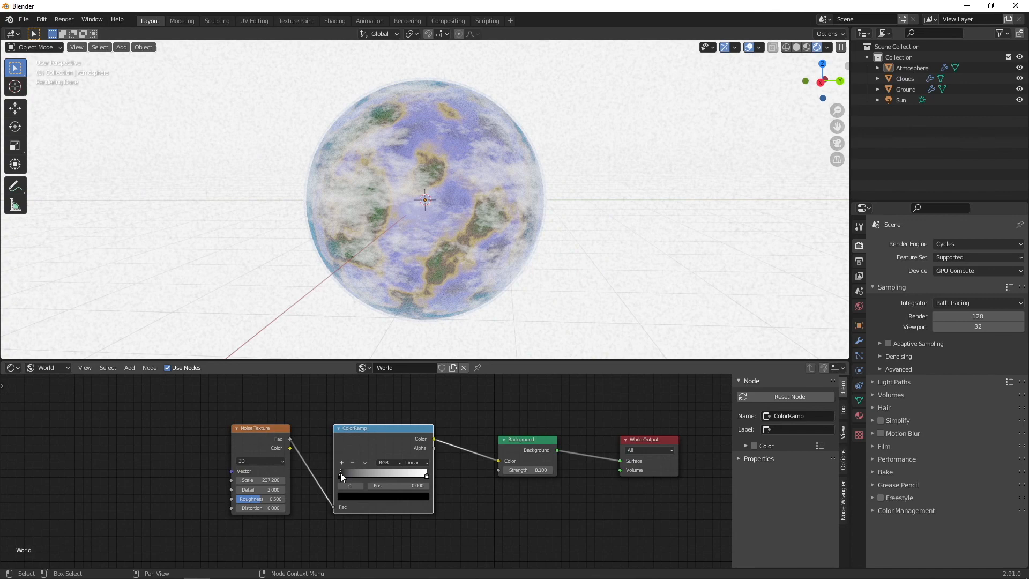
Step: Refine the stars by setting the Noise Texture's Scale to 500.000 and moving the ColorRamp's black stop to 0.745
drag(343, 474, 383, 478)
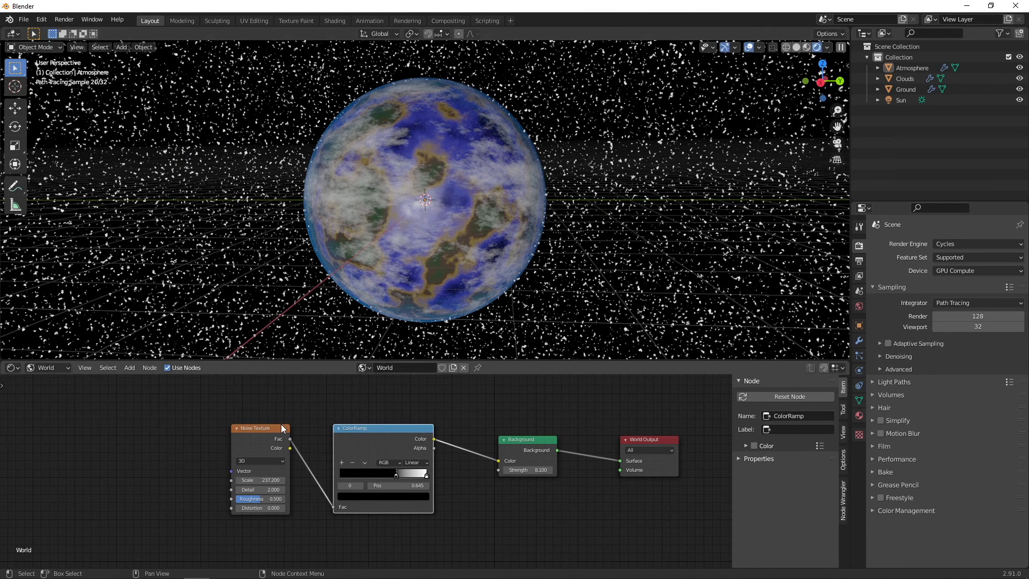
drag(261, 480, 284, 480)
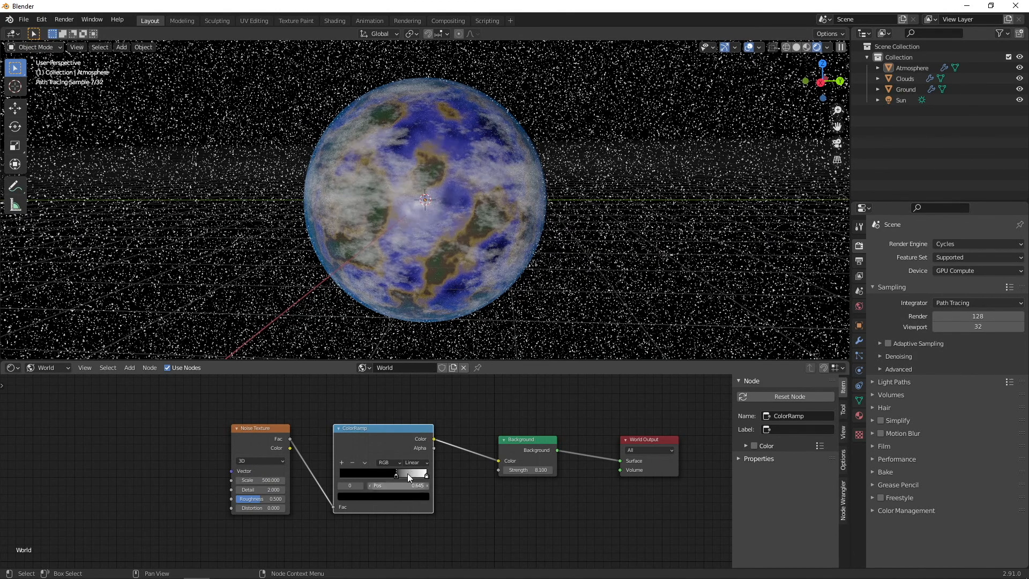
drag(395, 474, 397, 472)
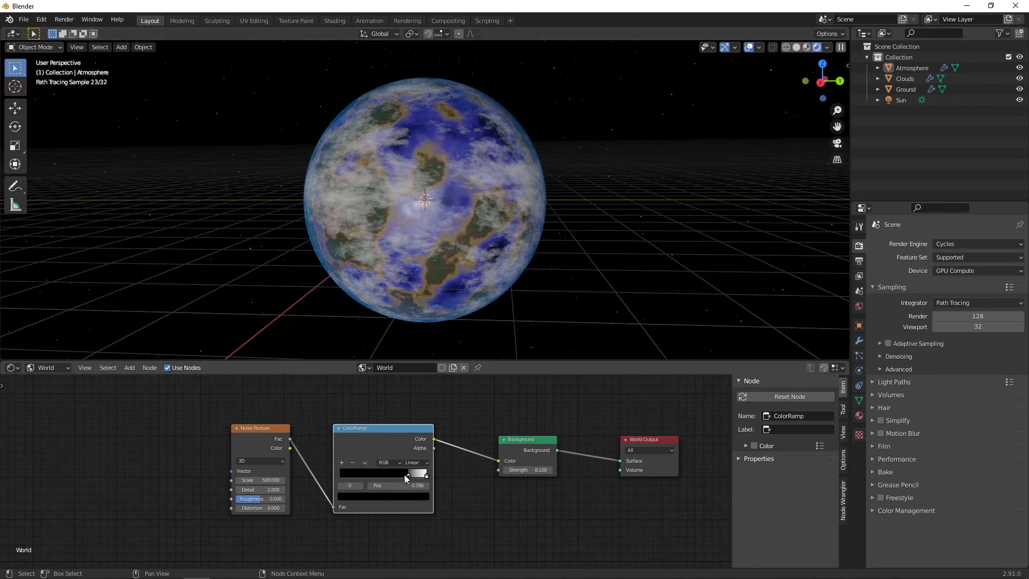
drag(409, 476, 404, 475)
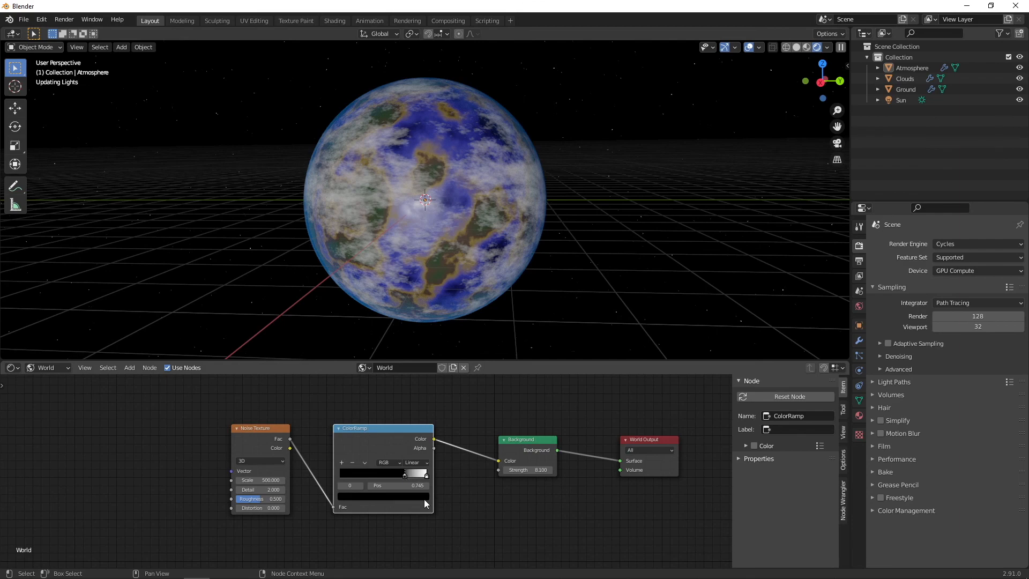